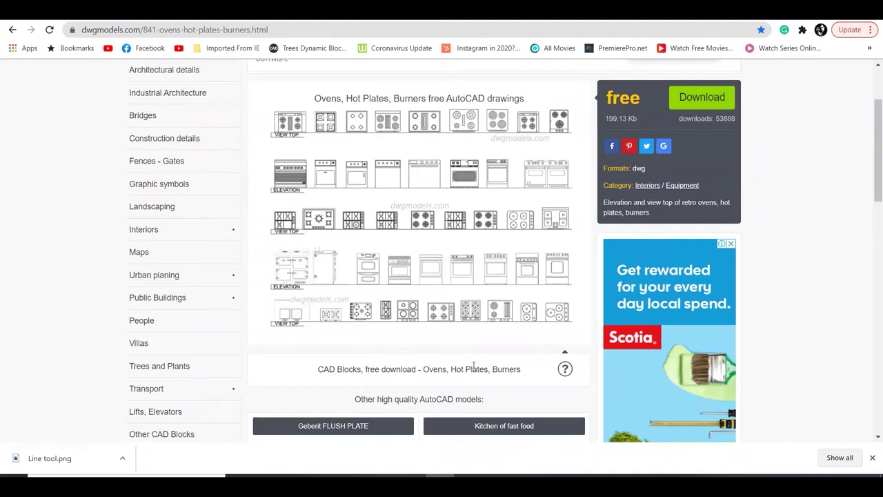
Preview the Ovens, Hot Plates, Burners drawings and start downloading the free DWG file.
{"action": "scroll", "coordinate": [442, 290], "scroll_direction": "down", "scroll_amount": 2}
{"action": "mouse_move", "coordinate": [416, 229]}
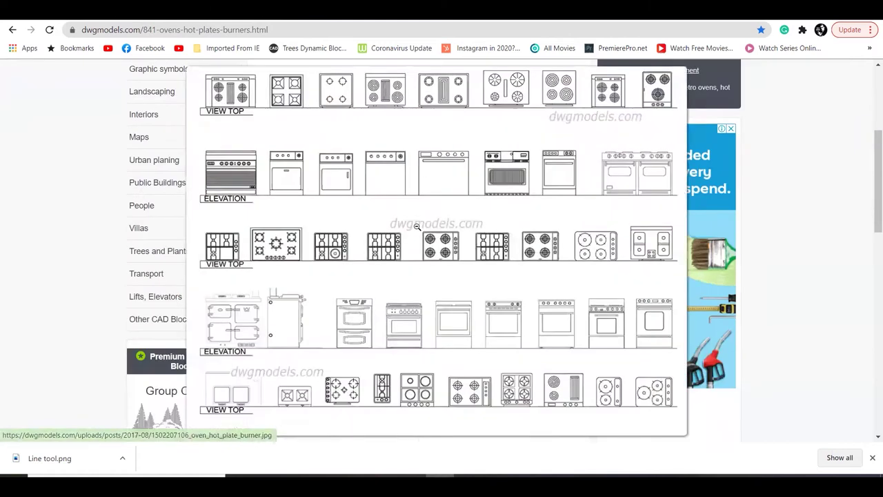
{"action": "scroll", "coordinate": [417, 231], "scroll_direction": "up", "scroll_amount": 3}
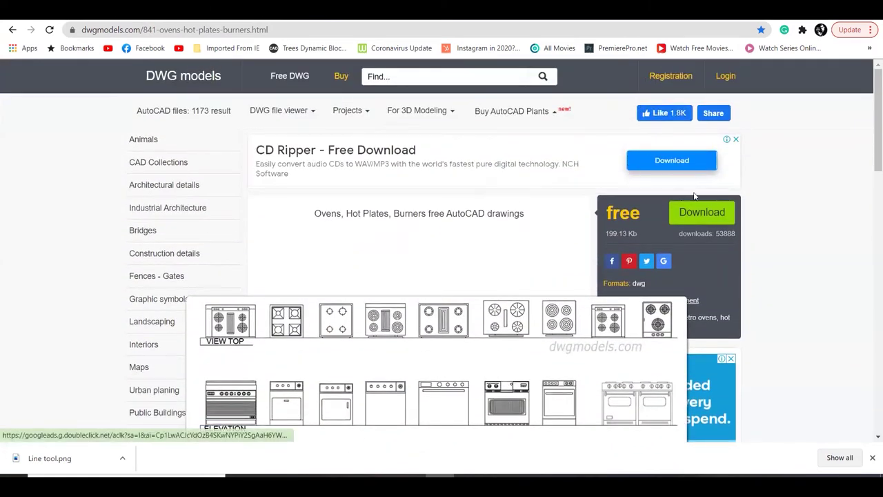
{"action": "left_click", "coordinate": [698, 215]}
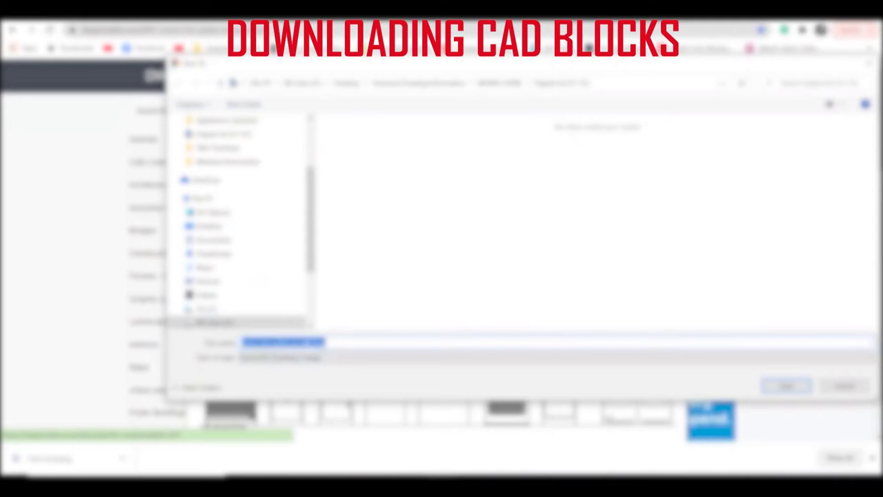
Save the oven and hot plate DWG in a subfolder of the projects folder on the Desktop and open it in AutoCAD.
{"action": "scroll", "coordinate": [238, 221], "scroll_direction": "up", "scroll_amount": 3}
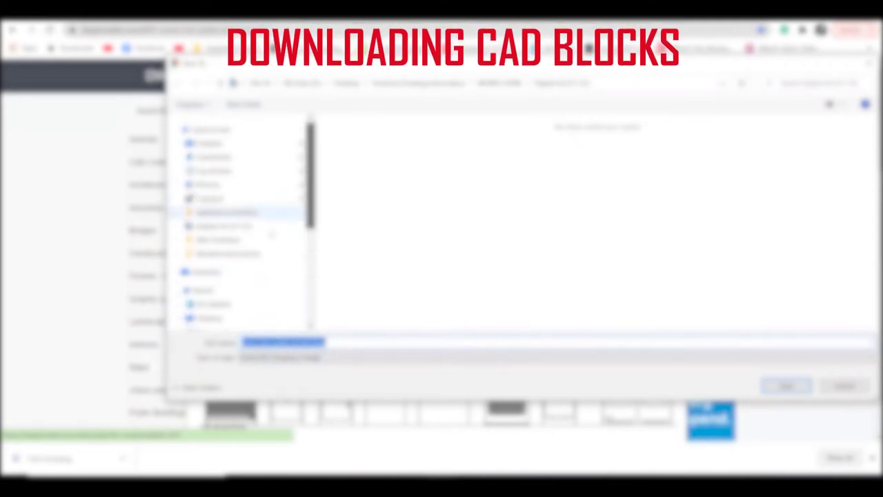
{"action": "scroll", "coordinate": [238, 228], "scroll_direction": "down", "scroll_amount": 2}
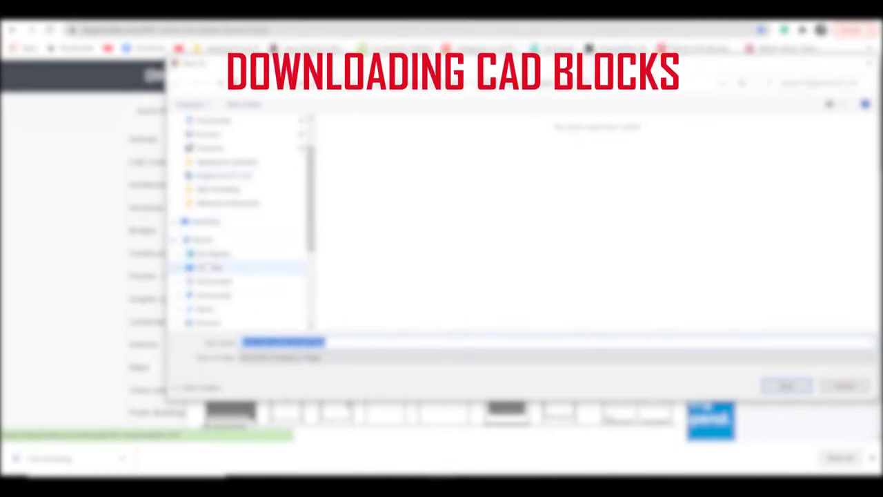
{"action": "scroll", "coordinate": [238, 227], "scroll_direction": "up", "scroll_amount": 2}
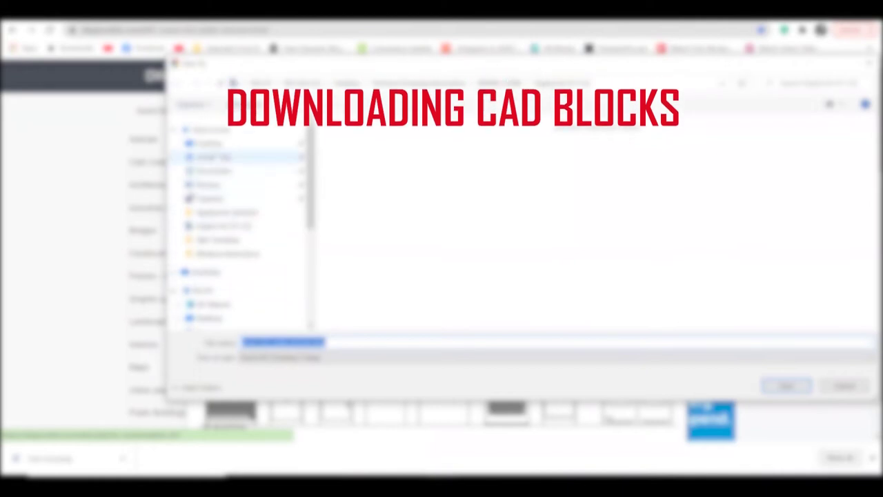
{"action": "left_click", "coordinate": [207, 143]}
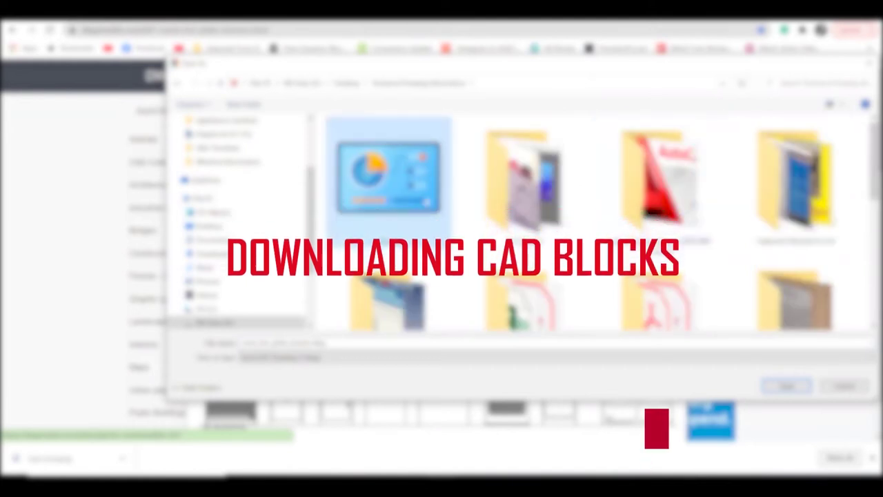
{"action": "double_click", "coordinate": [389, 176]}
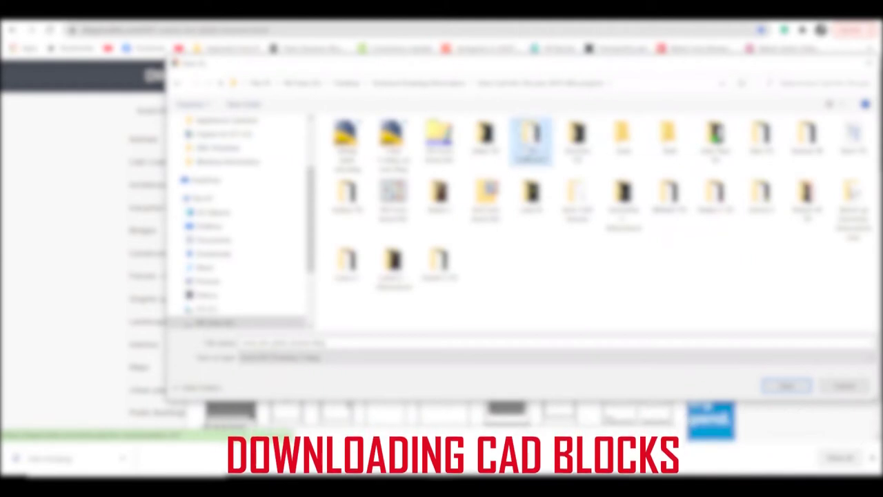
{"action": "double_click", "coordinate": [530, 138]}
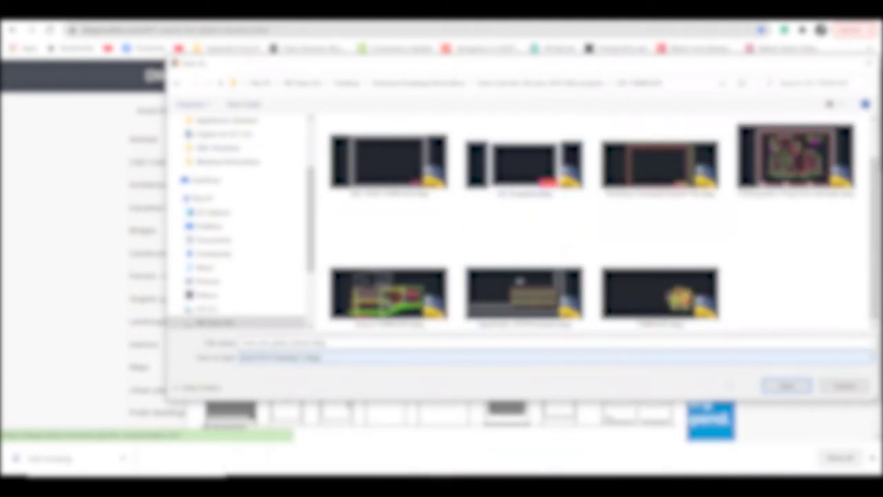
{"action": "left_click", "coordinate": [780, 385]}
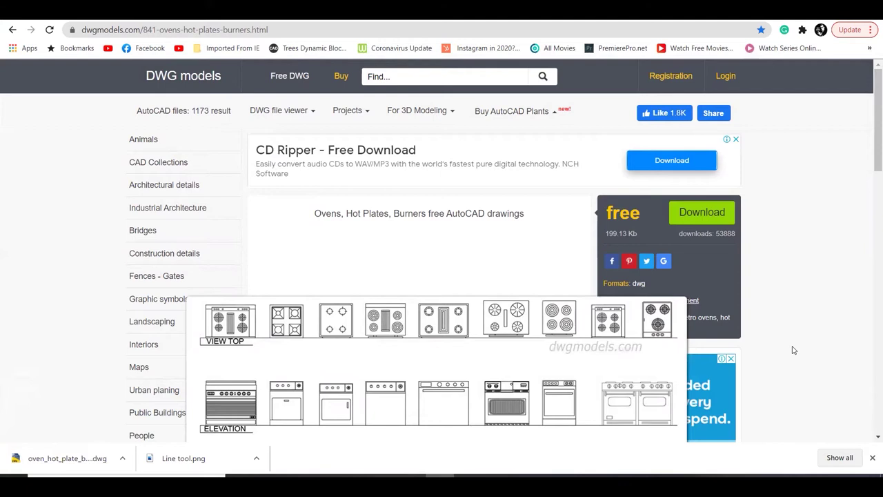
{"action": "left_click", "coordinate": [64, 458]}
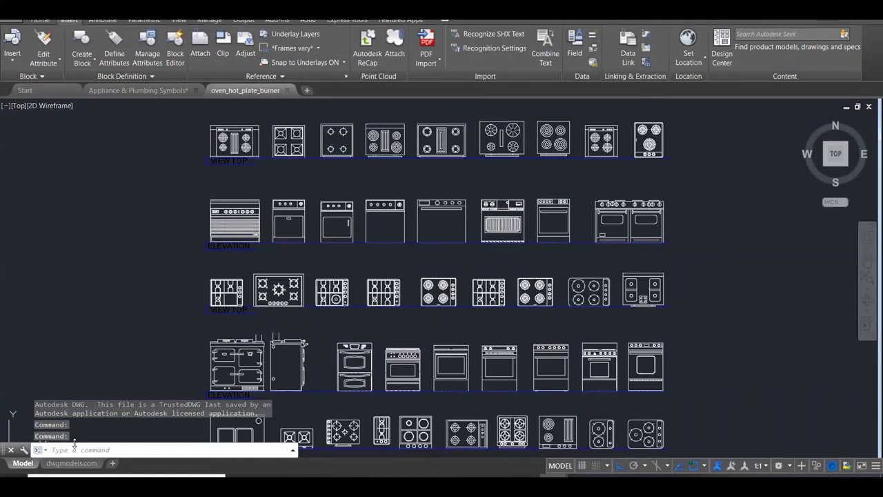
Inspect how the stove symbols are built by picking parts of three top-view stoves, examine the rows closely, and clear the selection.
{"action": "left_click", "coordinate": [486, 138]}
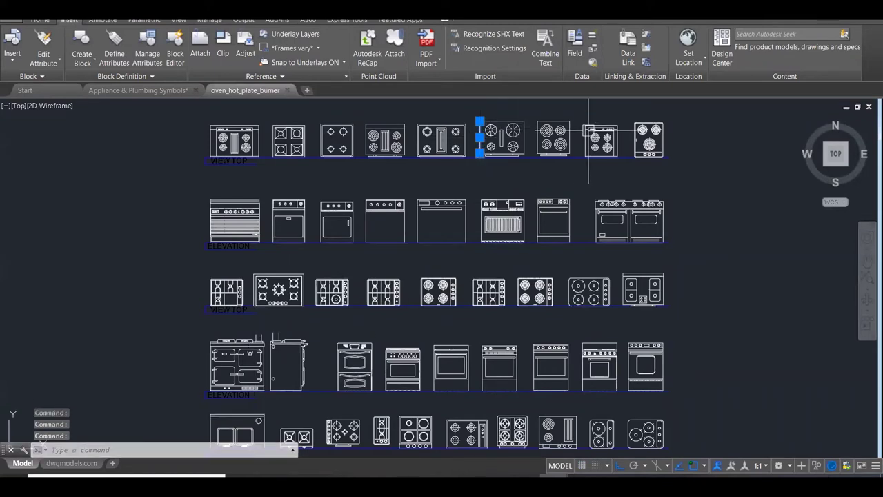
{"action": "left_click", "coordinate": [556, 140]}
{"action": "left_click", "coordinate": [600, 140]}
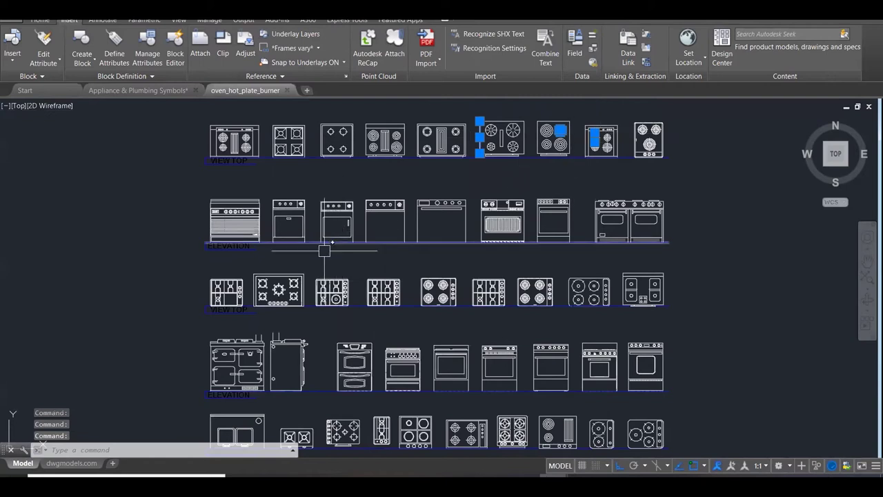
{"action": "scroll", "coordinate": [445, 201], "scroll_direction": "down", "scroll_amount": 3}
{"action": "scroll", "coordinate": [448, 198], "scroll_direction": "down", "scroll_amount": 2}
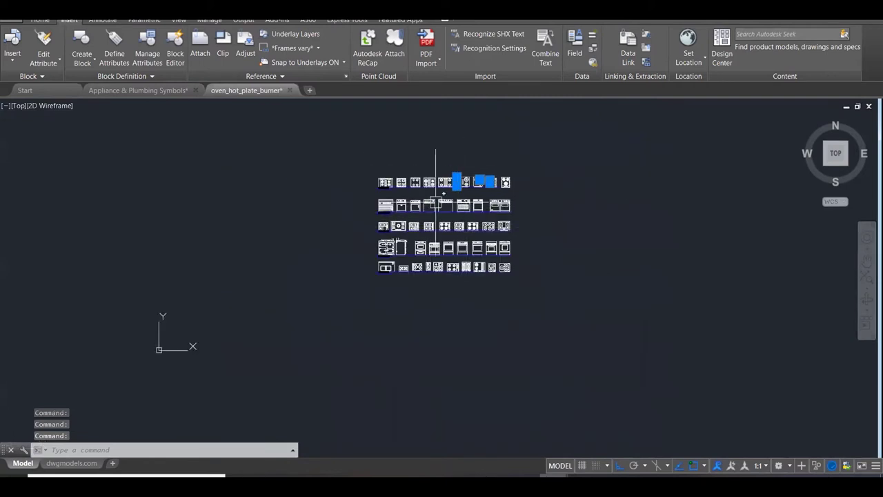
{"action": "scroll", "coordinate": [438, 232], "scroll_direction": "up", "scroll_amount": 1}
{"action": "scroll", "coordinate": [438, 232], "scroll_direction": "up", "scroll_amount": 5}
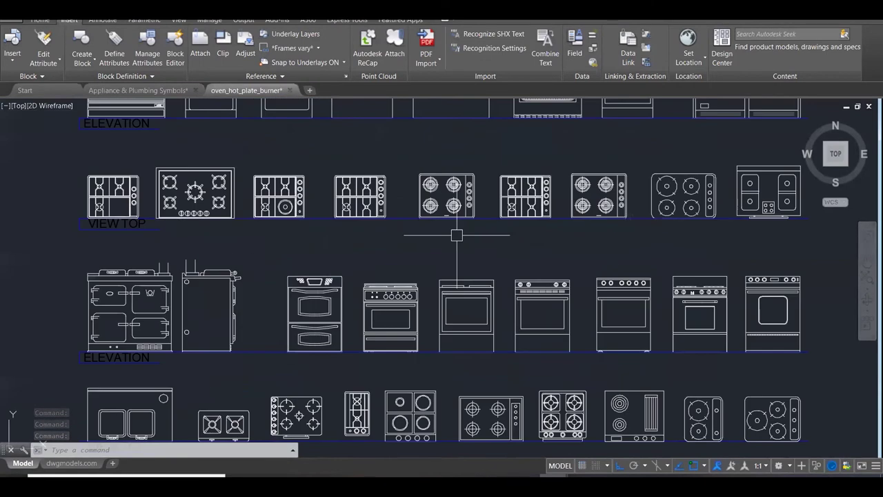
{"action": "scroll", "coordinate": [410, 266], "scroll_direction": "up", "scroll_amount": 4}
{"action": "scroll", "coordinate": [410, 267], "scroll_direction": "down", "scroll_amount": 5}
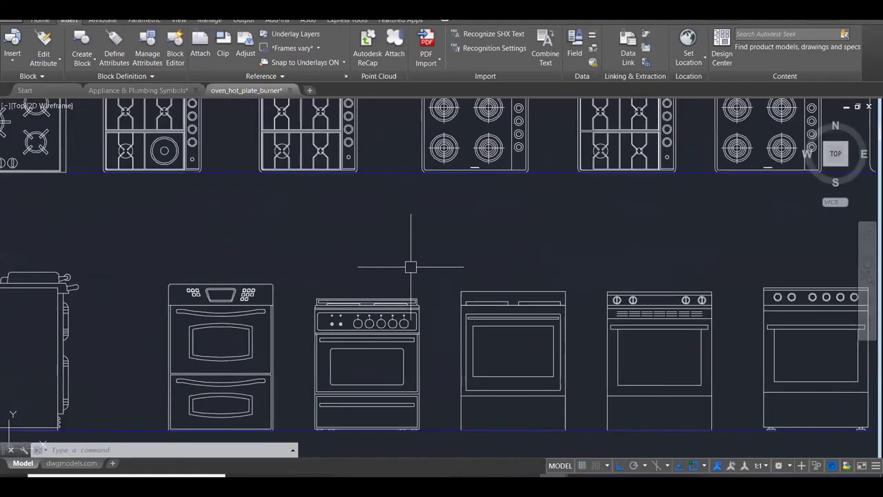
{"action": "scroll", "coordinate": [411, 266], "scroll_direction": "down", "scroll_amount": 3}
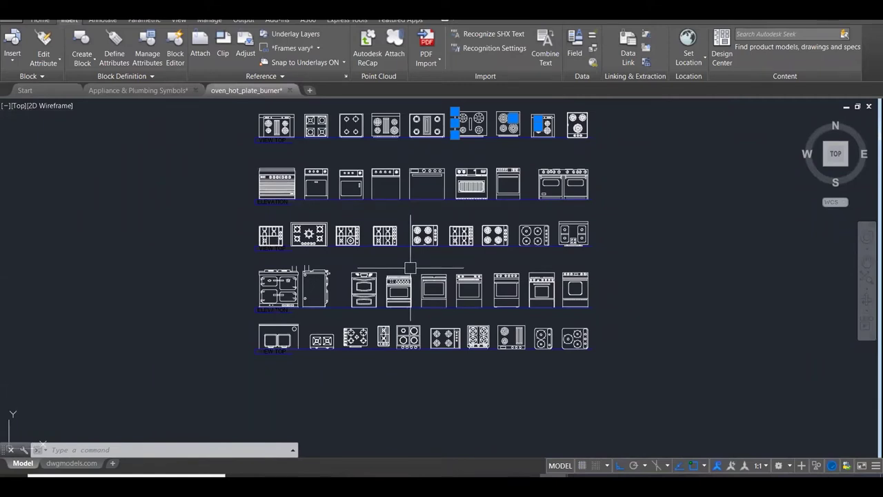
{"action": "key", "text": "Escape"}
{"action": "key", "text": "Escape"}
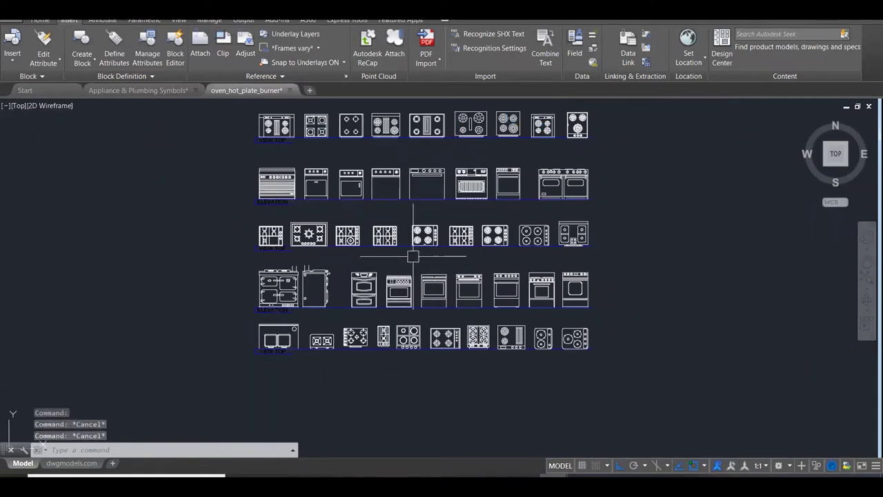
{"action": "scroll", "coordinate": [419, 342], "scroll_direction": "down", "scroll_amount": 1}
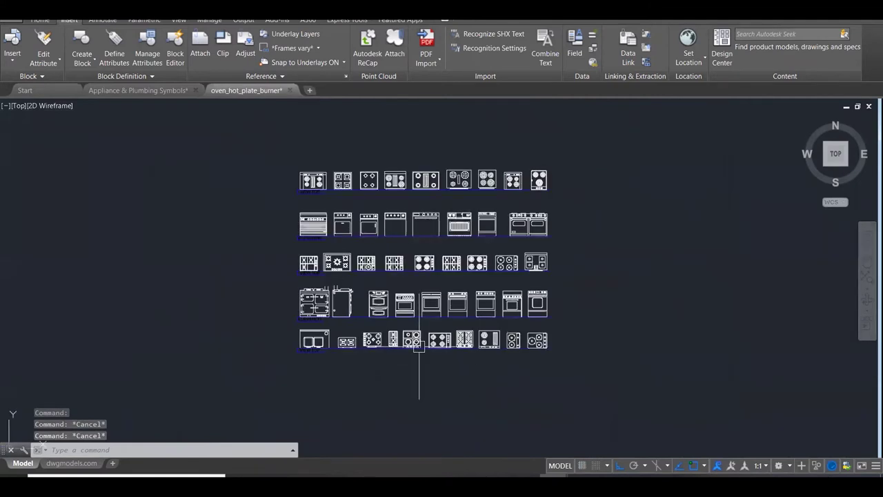
{"action": "scroll", "coordinate": [334, 160], "scroll_direction": "up", "scroll_amount": 2}
{"action": "scroll", "coordinate": [297, 188], "scroll_direction": "up", "scroll_amount": 2}
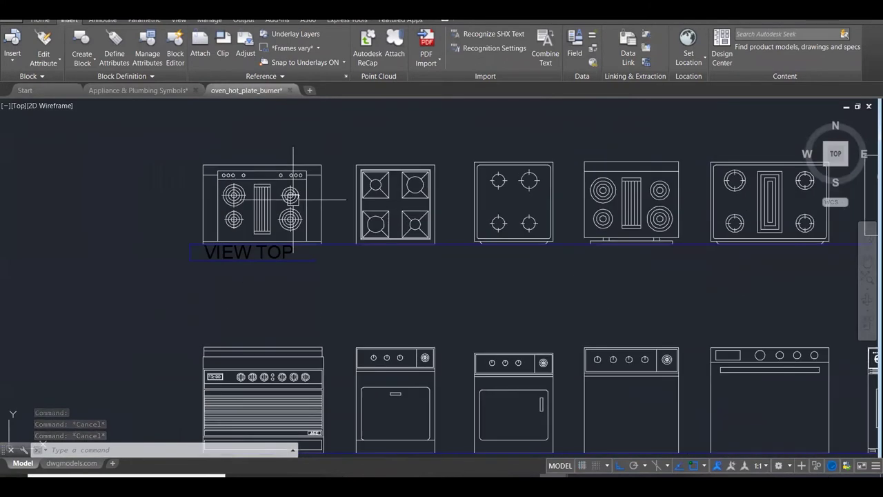
{"action": "left_click", "coordinate": [194, 156]}
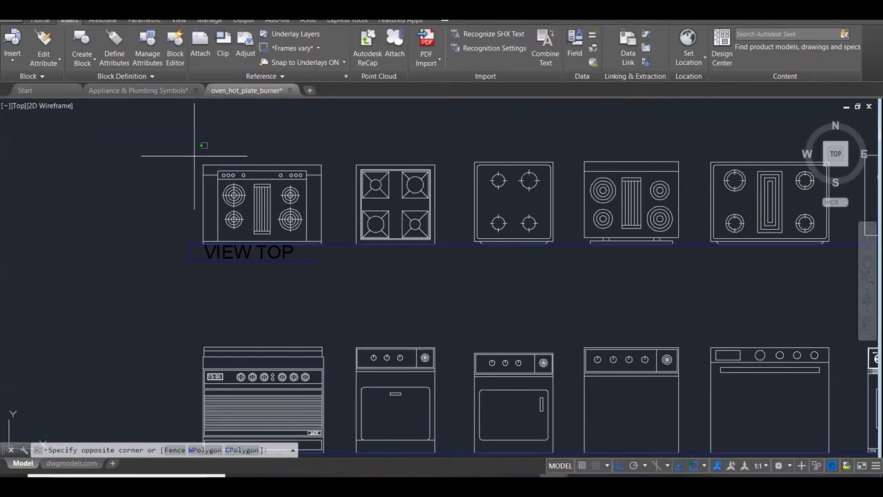
{"action": "scroll", "coordinate": [327, 122], "scroll_direction": "down", "scroll_amount": 1}
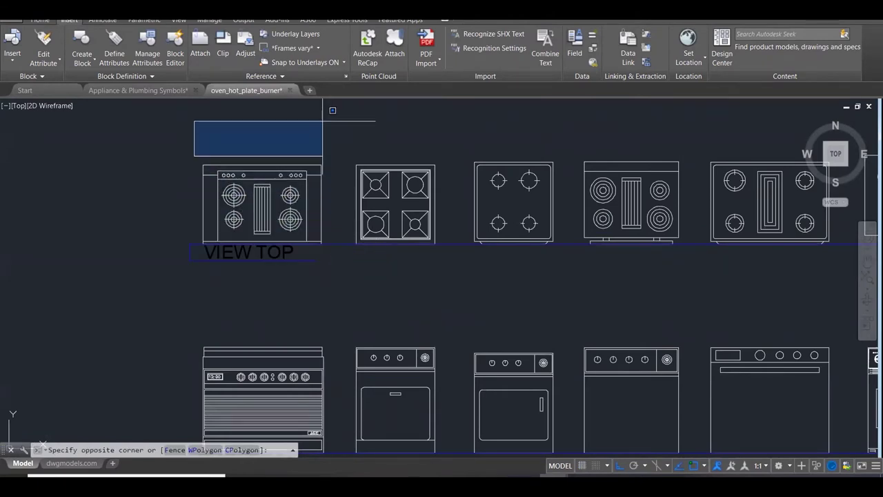
{"action": "left_click", "coordinate": [322, 124]}
{"action": "scroll", "coordinate": [327, 134], "scroll_direction": "down", "scroll_amount": 2}
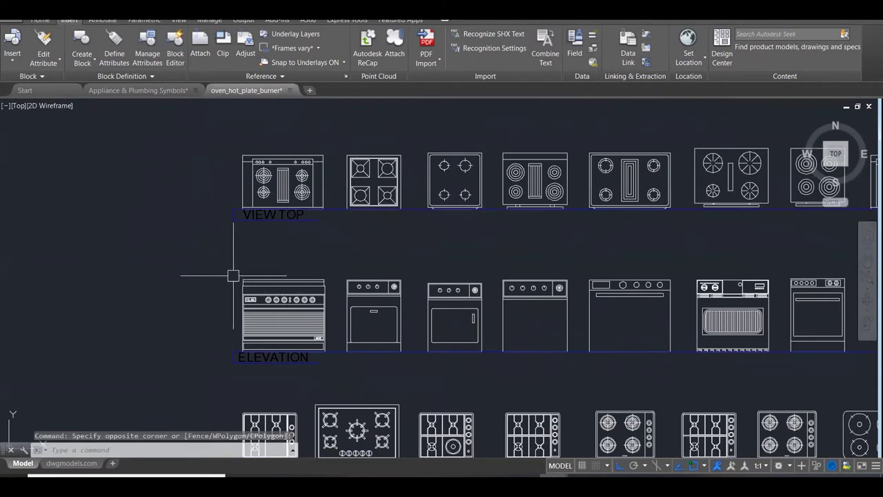
Copy the first stove's top view and its elevation together about 12,000 units horizontally into the empty space right of the symbol rows.
{"action": "scroll", "coordinate": [235, 270], "scroll_direction": "down", "scroll_amount": 3}
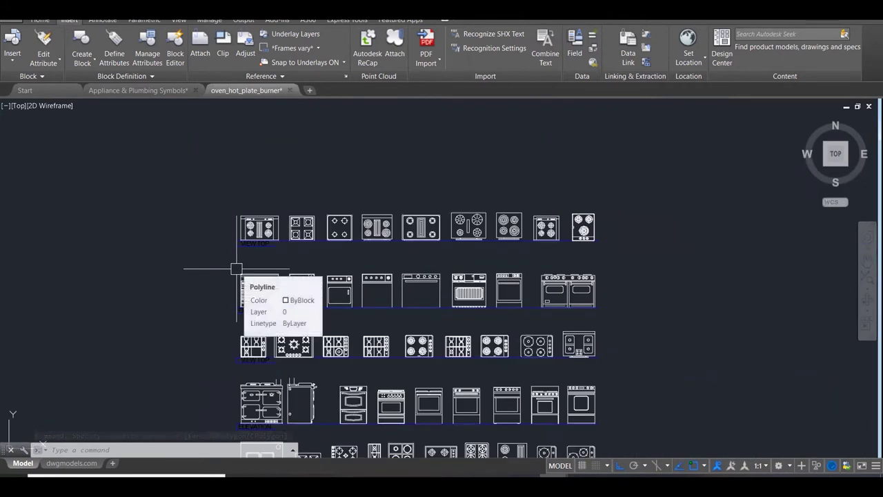
{"action": "scroll", "coordinate": [237, 268], "scroll_direction": "up", "scroll_amount": 2}
{"action": "left_click", "coordinate": [236, 138]}
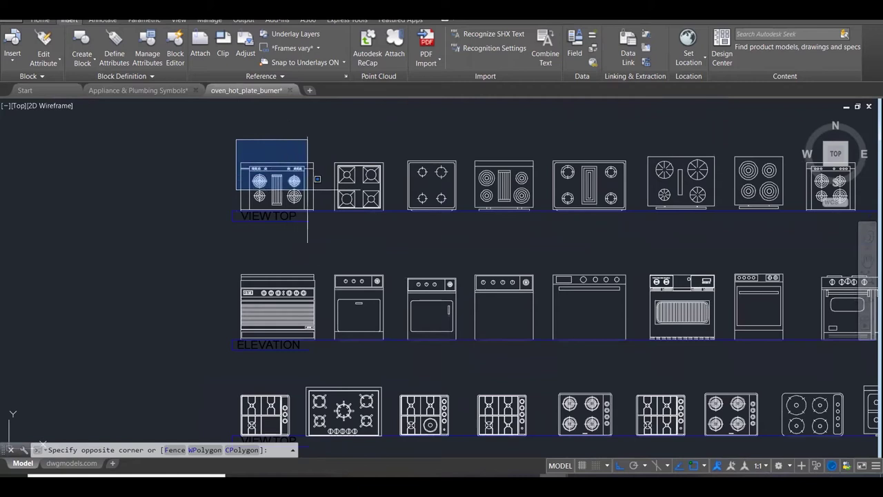
{"action": "left_click", "coordinate": [320, 211]}
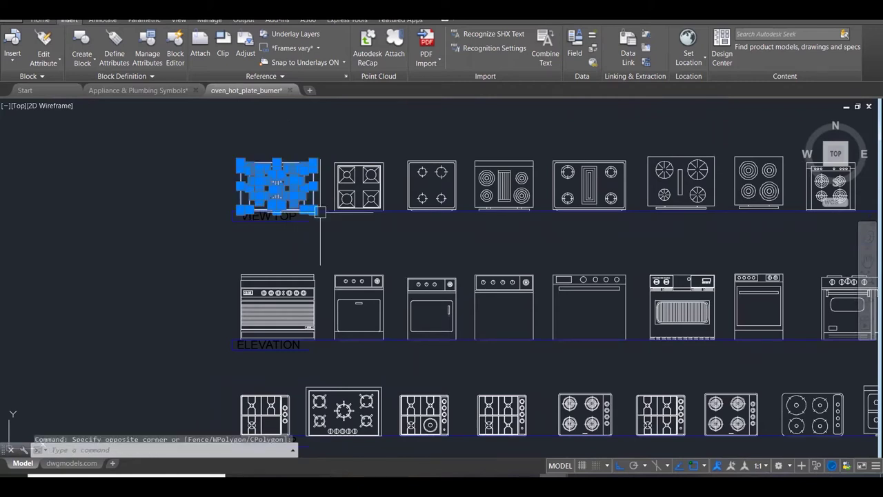
{"action": "left_click", "coordinate": [236, 263]}
{"action": "left_click", "coordinate": [318, 353]}
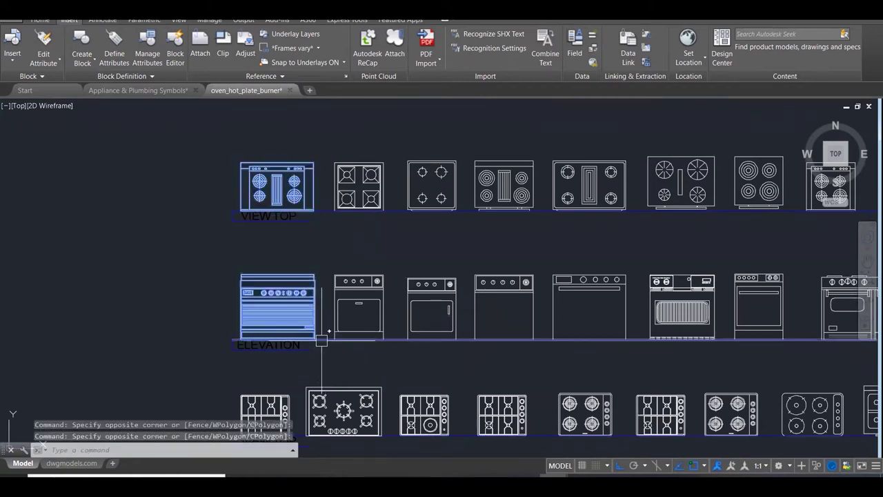
{"action": "type", "text": "co"}
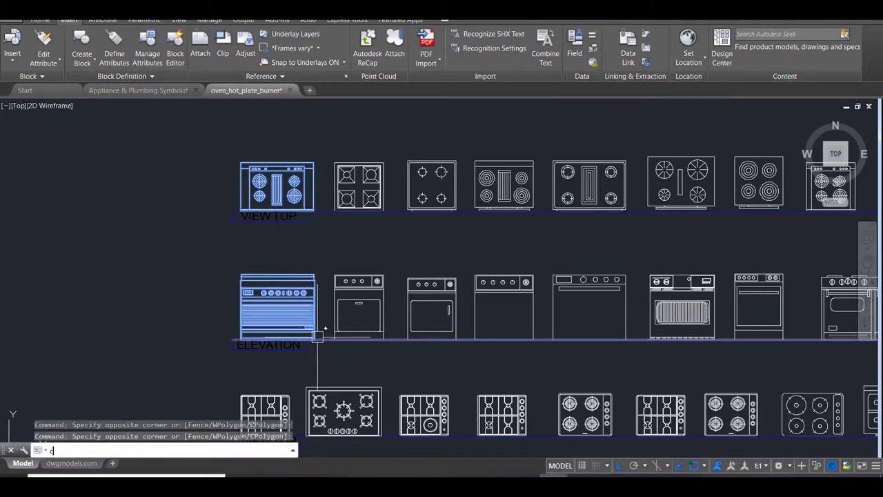
{"action": "key", "text": "Return"}
{"action": "left_click", "coordinate": [306, 272]}
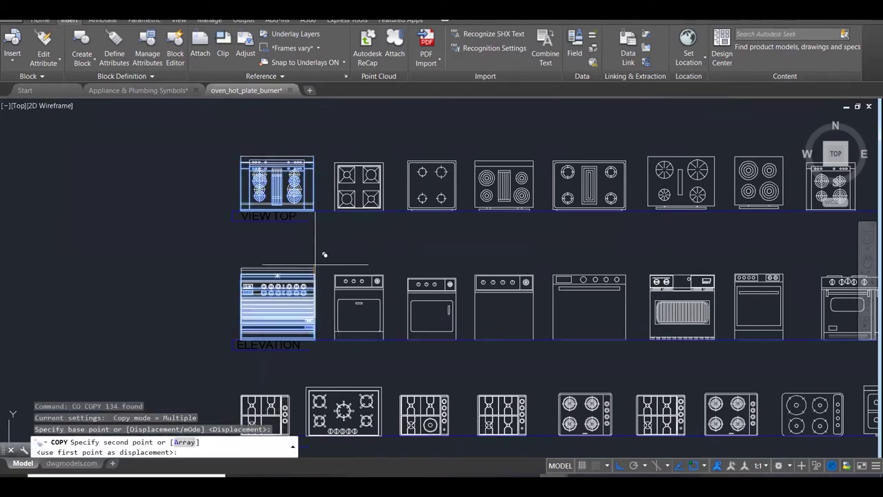
{"action": "scroll", "coordinate": [345, 265], "scroll_direction": "down", "scroll_amount": 5}
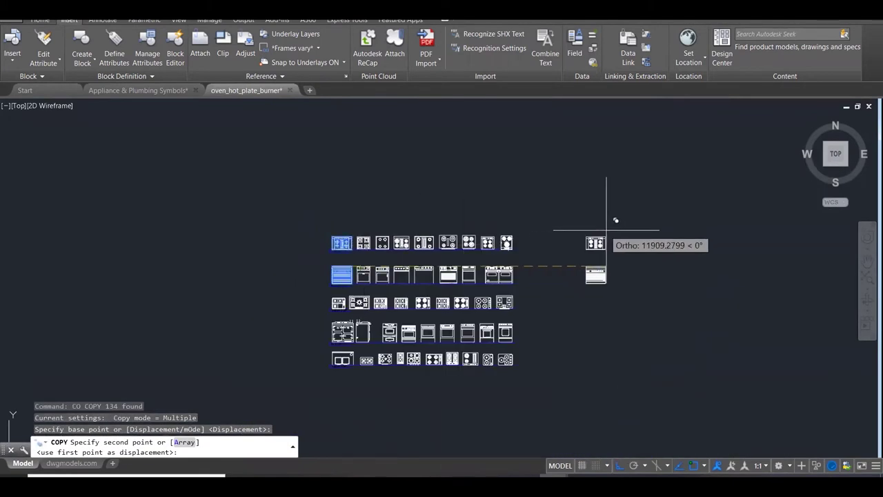
{"action": "left_click", "coordinate": [613, 236]}
{"action": "scroll", "coordinate": [683, 229], "scroll_direction": "up", "scroll_amount": 6}
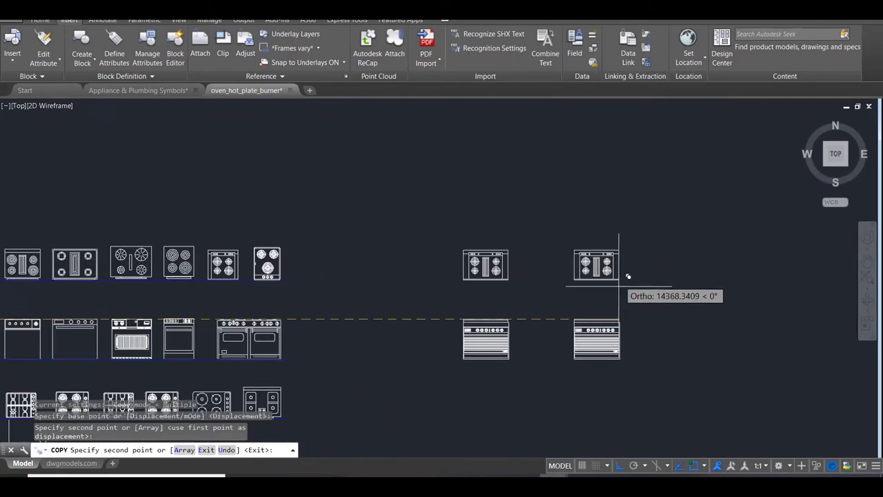
{"action": "key", "text": "Escape"}
{"action": "scroll", "coordinate": [512, 385], "scroll_direction": "up", "scroll_amount": 5}
{"action": "scroll", "coordinate": [513, 388], "scroll_direction": "down", "scroll_amount": 2}
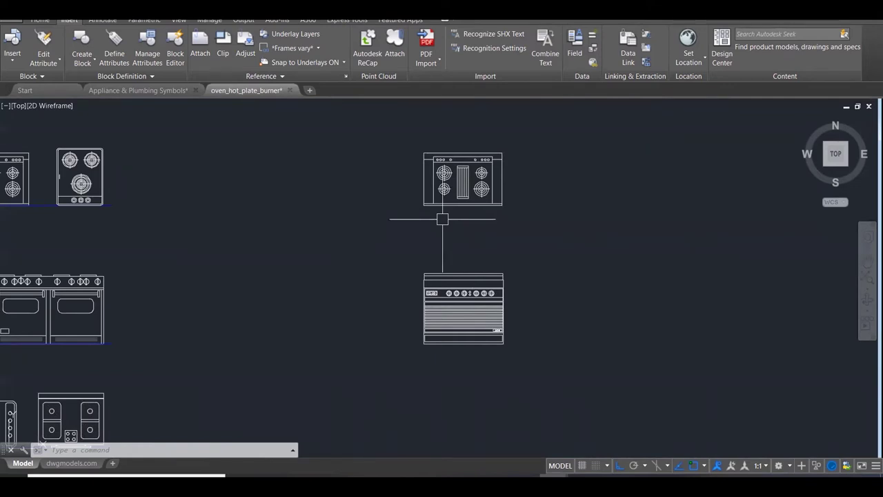
{"action": "left_click", "coordinate": [414, 262]}
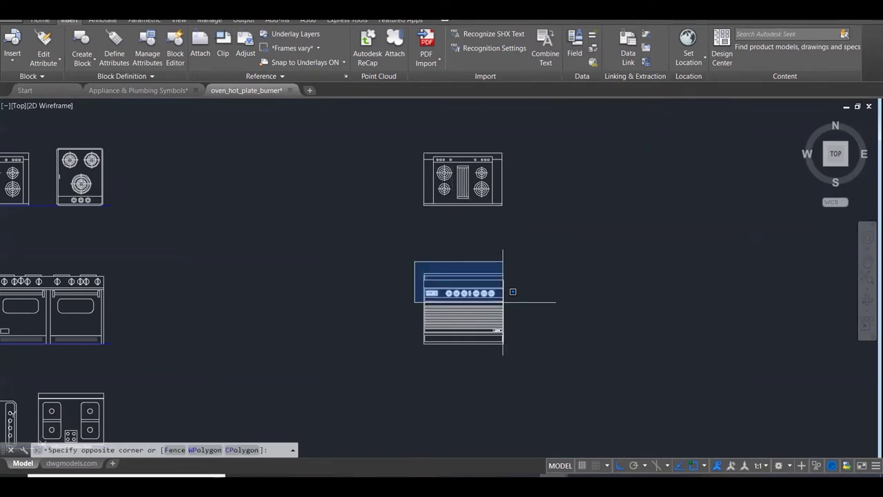
{"action": "left_click", "coordinate": [535, 369]}
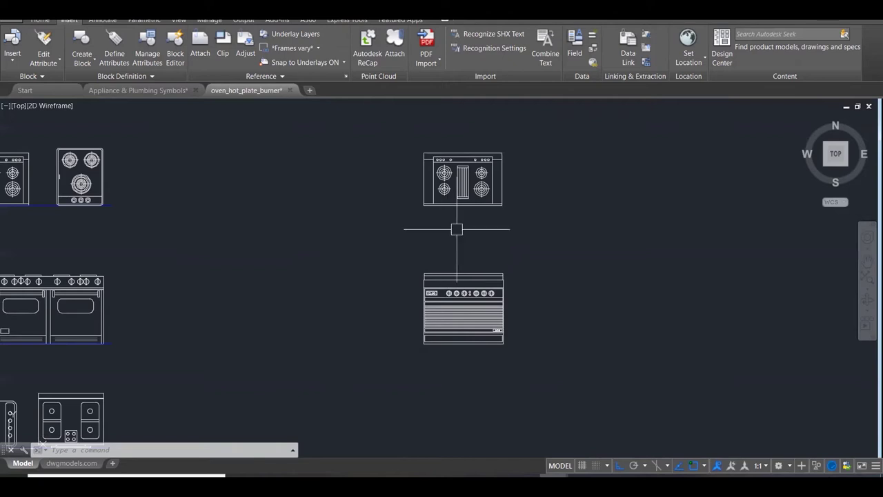
Review the symbol tables in the Appliance & Plumbing Symbols drawing and return to the oven_hot_plate_burner drawing.
{"action": "left_click", "coordinate": [106, 91]}
{"action": "scroll", "coordinate": [526, 388], "scroll_direction": "down", "scroll_amount": 2}
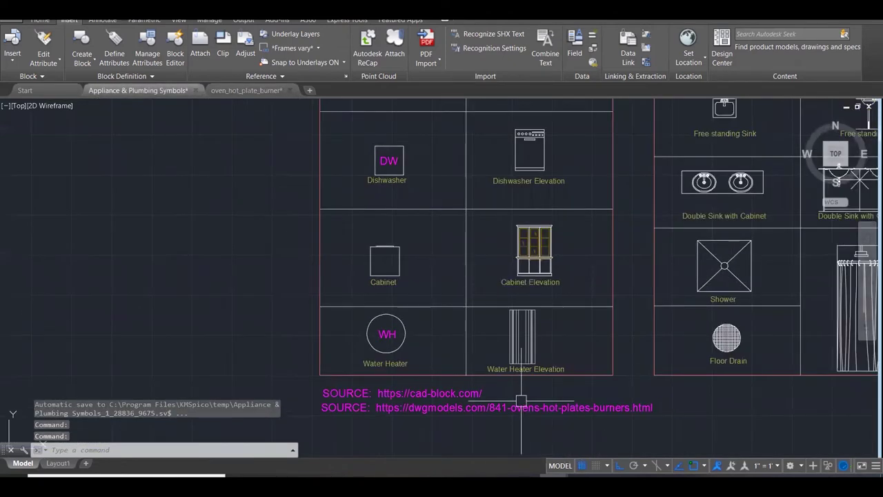
{"action": "scroll", "coordinate": [503, 360], "scroll_direction": "down", "scroll_amount": 3}
{"action": "scroll", "coordinate": [503, 360], "scroll_direction": "down", "scroll_amount": 3}
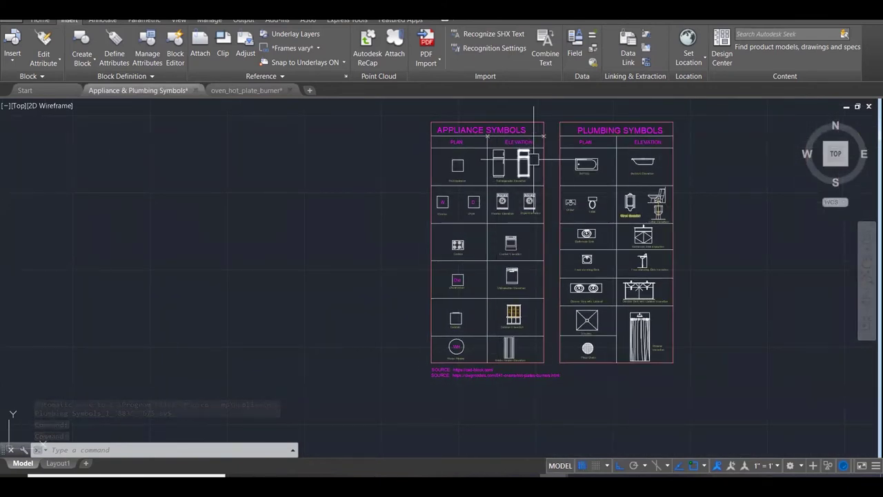
{"action": "left_click", "coordinate": [246, 90]}
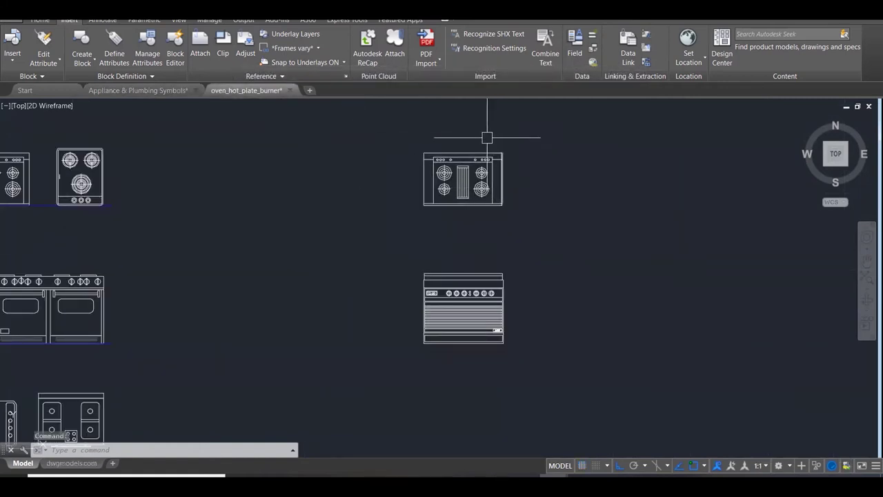
Convert all objects of the copied stove's top view into a block named Cooker 4 with millimeters as the block unit.
{"action": "scroll", "coordinate": [477, 134], "scroll_direction": "up", "scroll_amount": 2}
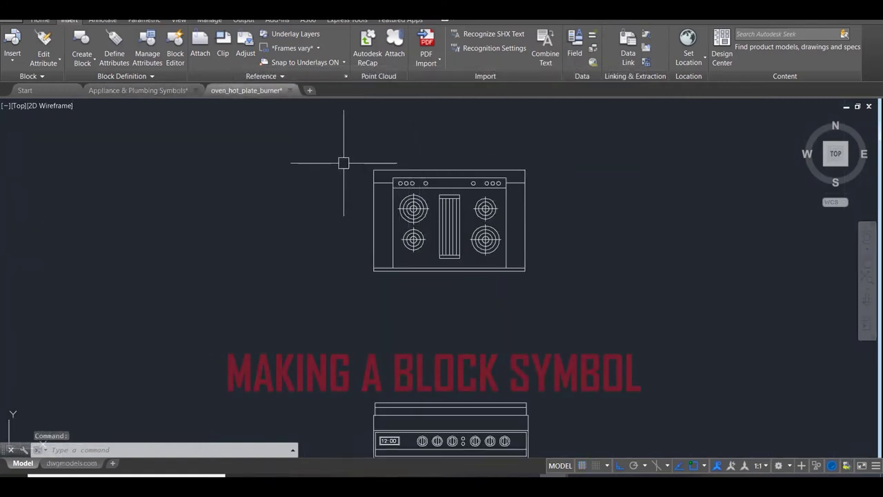
{"action": "type", "text": "bl"}
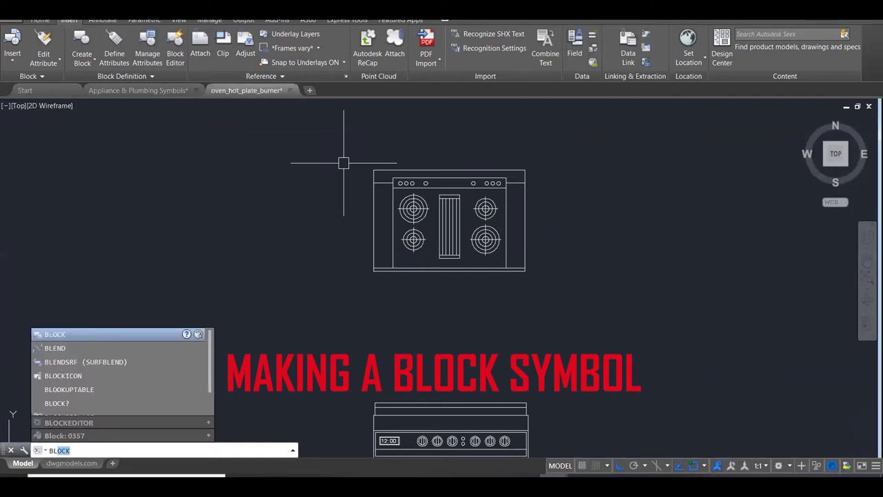
{"action": "key", "text": "Return"}
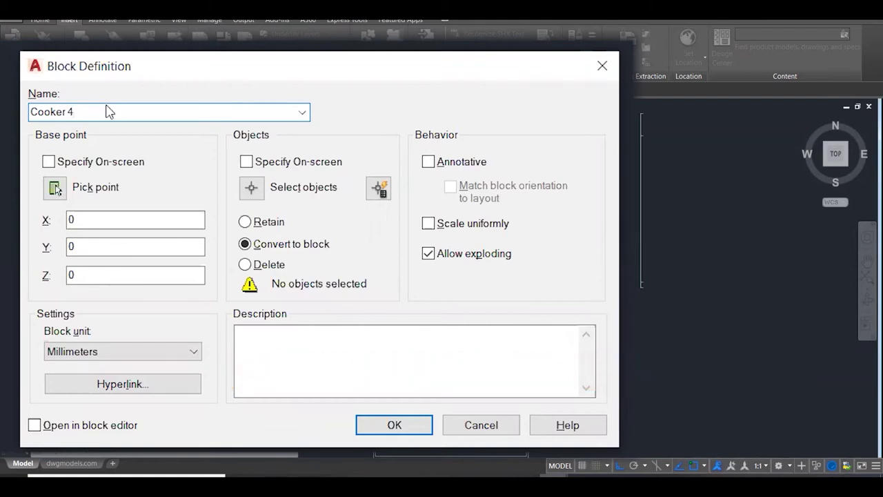
{"action": "left_click", "coordinate": [251, 190]}
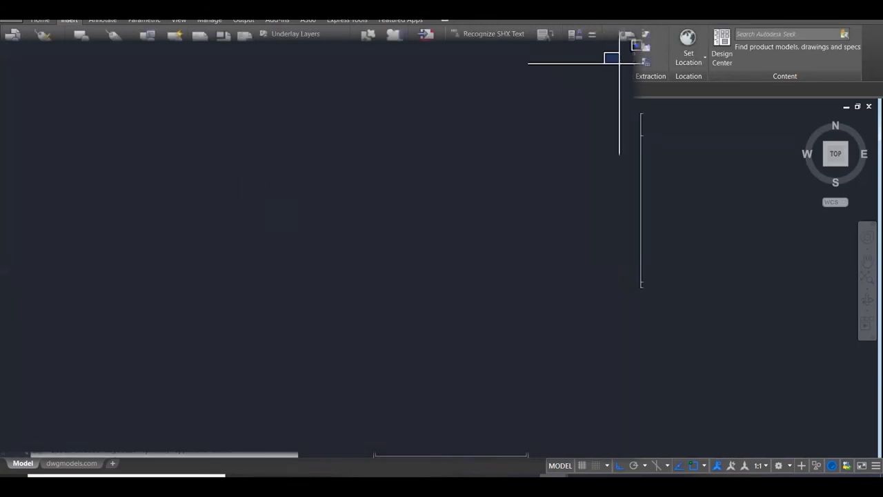
{"action": "left_click", "coordinate": [604, 53]}
{"action": "left_click", "coordinate": [644, 319]}
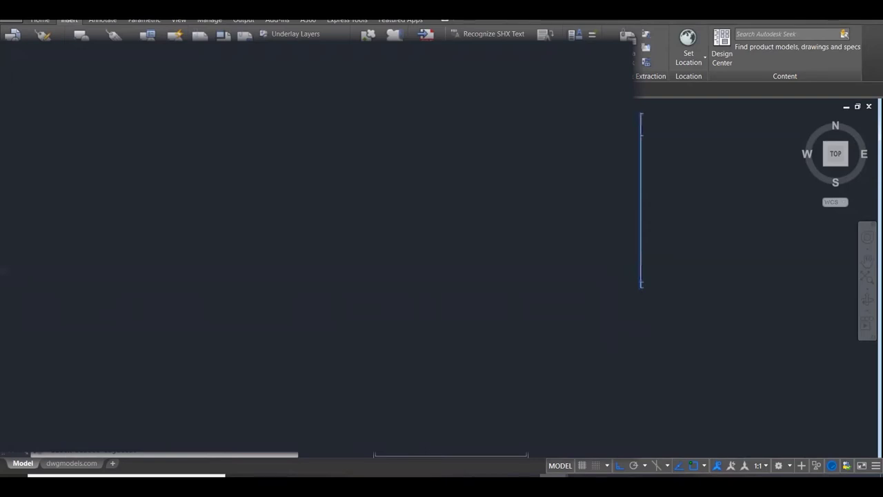
{"action": "key", "text": "Return"}
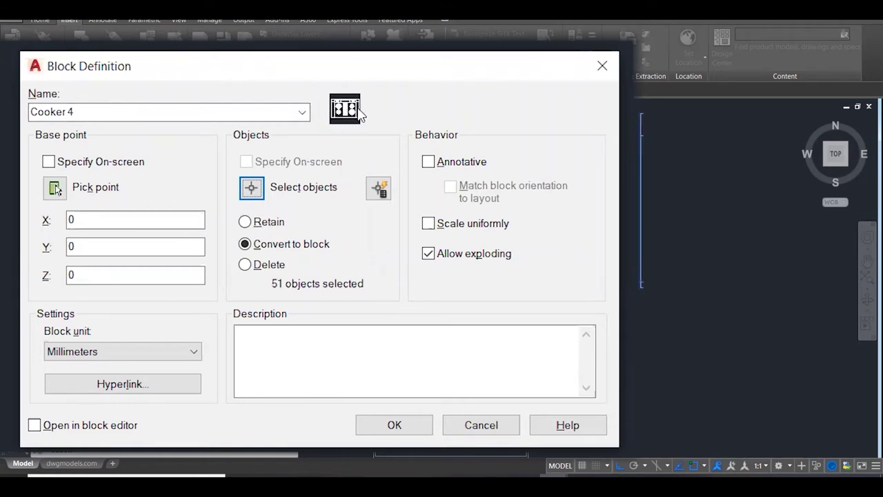
{"action": "left_click", "coordinate": [91, 113]}
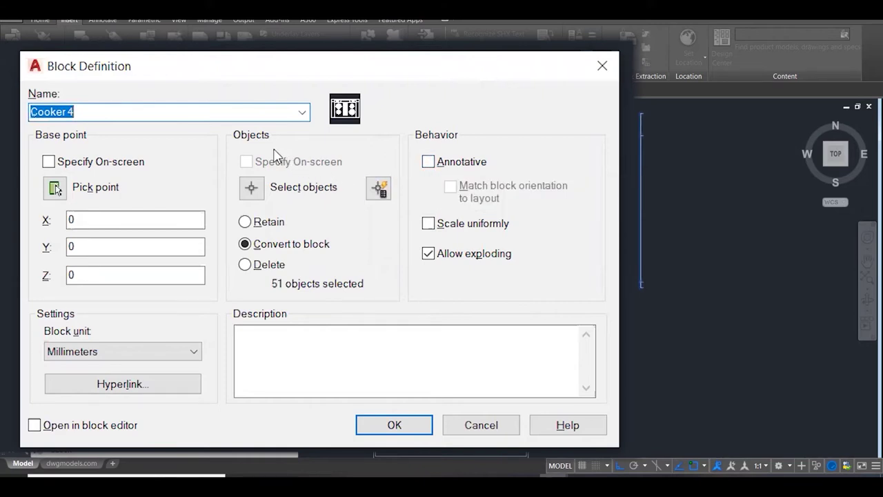
{"action": "left_click", "coordinate": [107, 351]}
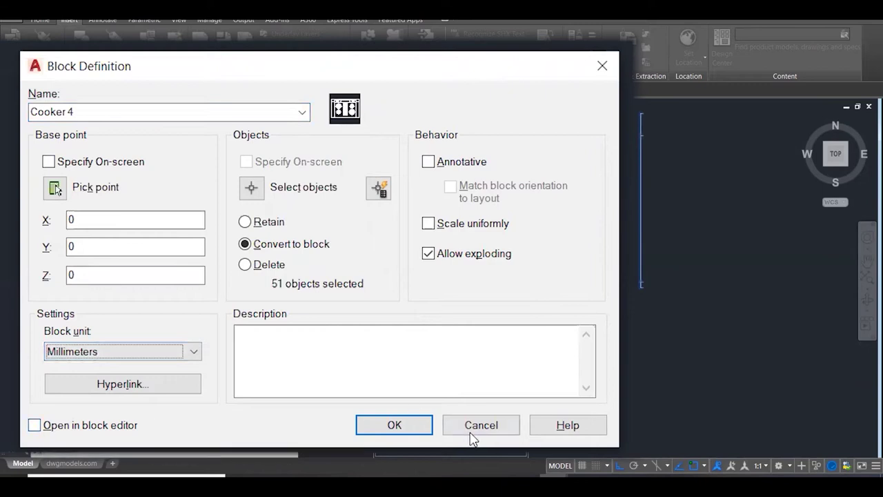
{"action": "left_click", "coordinate": [394, 426]}
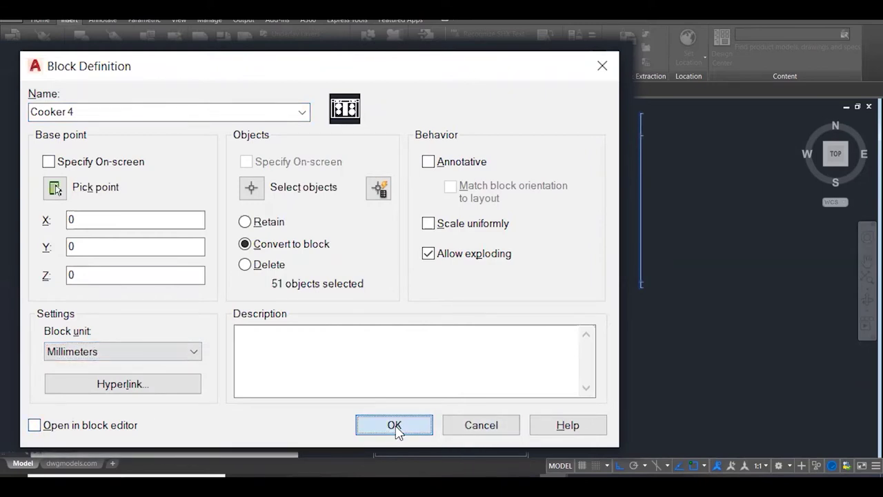
Convert all objects of the copied stove elevation below the top view into a block named cooker elevation 4.
{"action": "scroll", "coordinate": [387, 253], "scroll_direction": "down", "scroll_amount": 3}
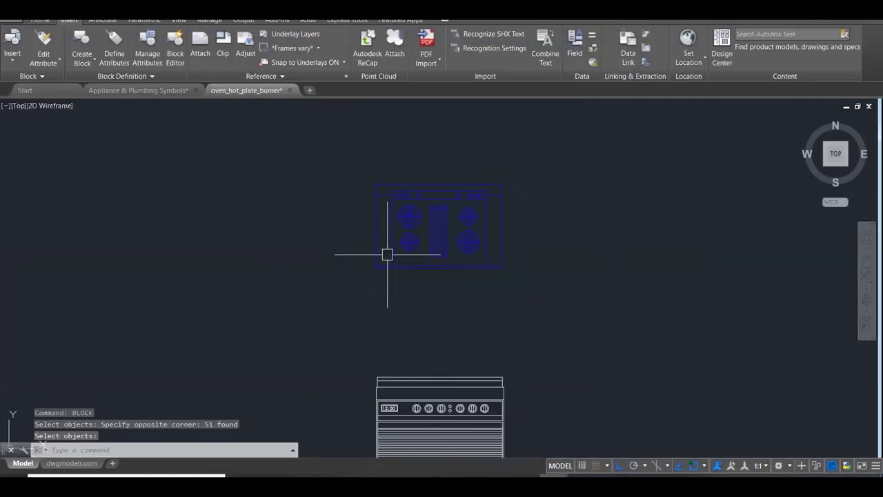
{"action": "scroll", "coordinate": [373, 339], "scroll_direction": "up", "scroll_amount": 1}
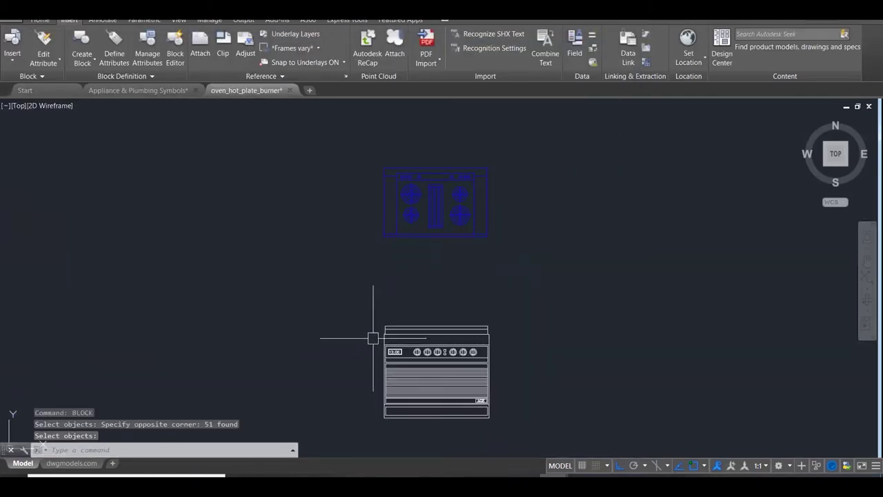
{"action": "left_click", "coordinate": [373, 301]}
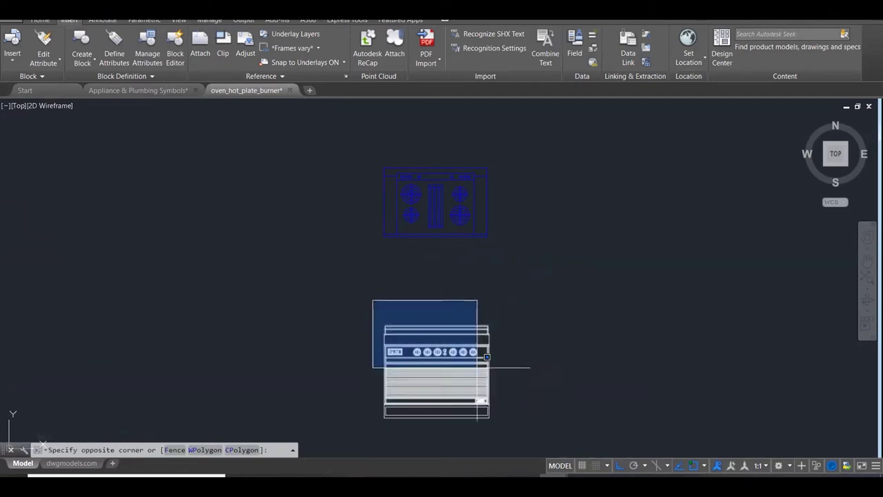
{"action": "left_click", "coordinate": [506, 422]}
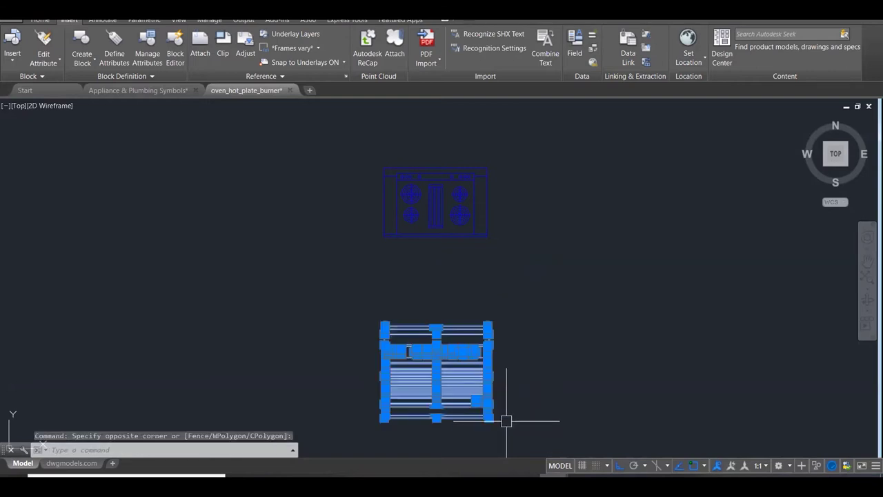
{"action": "type", "text": "BLOCK"}
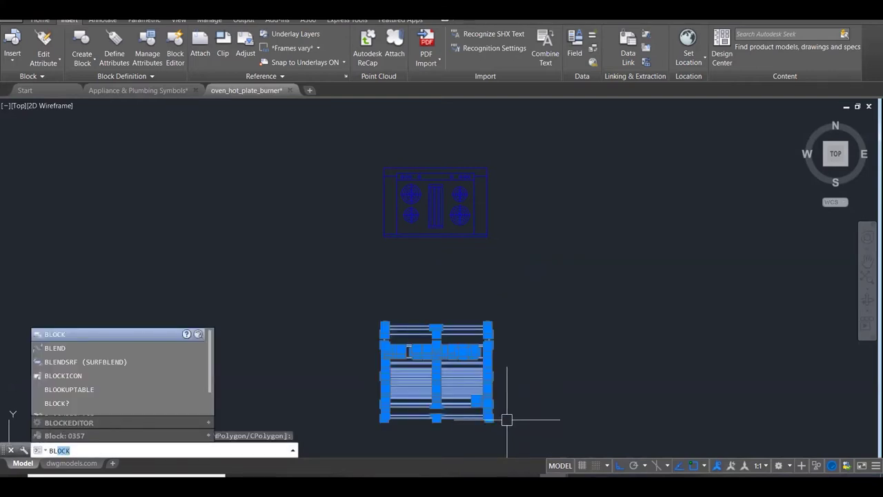
{"action": "key", "text": "Return"}
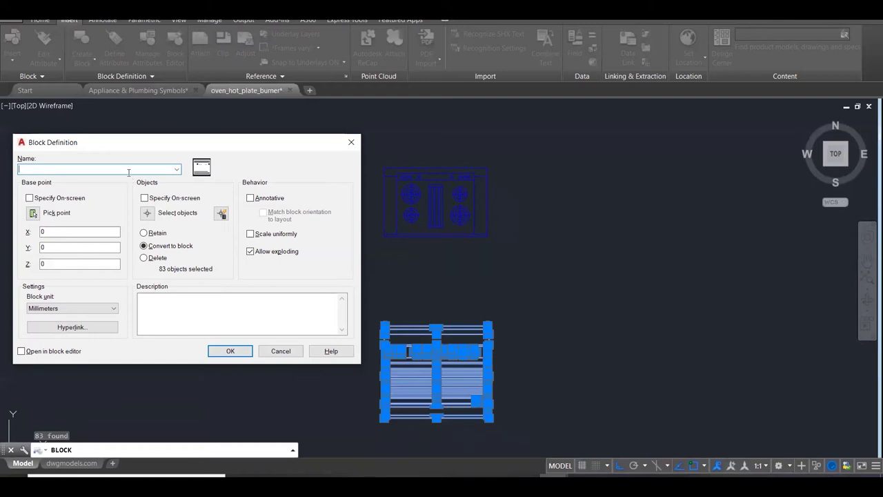
{"action": "type", "text": "cooker elevation 4"}
{"action": "left_click", "coordinate": [231, 351]}
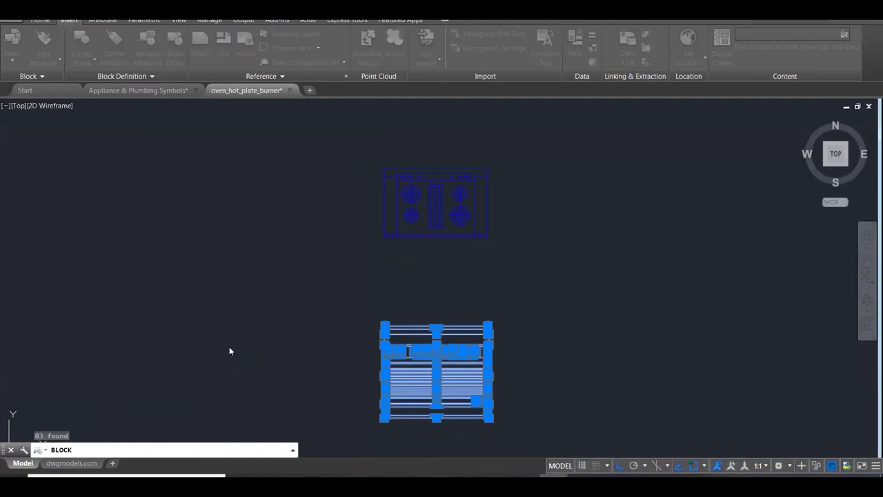
Erase the two new cooker blocks, top view and elevation, from the drawing space.
{"action": "scroll", "coordinate": [368, 144], "scroll_direction": "down", "scroll_amount": 3}
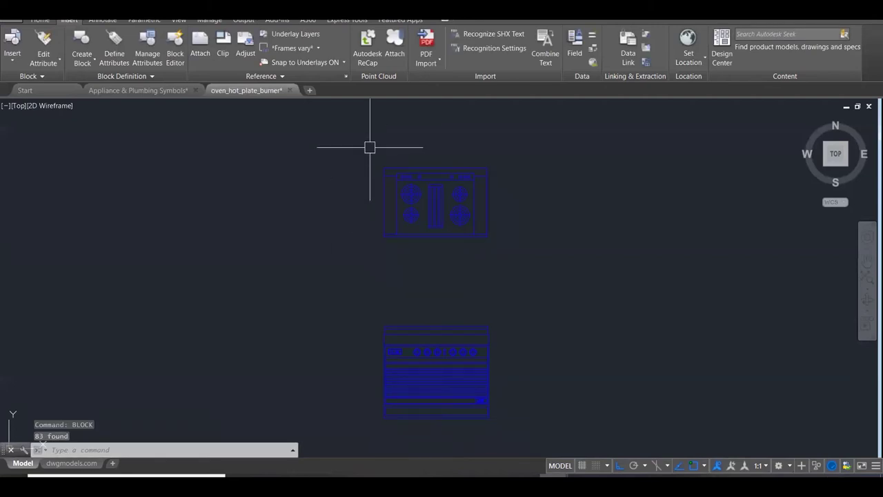
{"action": "left_click", "coordinate": [364, 138]}
{"action": "left_click", "coordinate": [504, 347]}
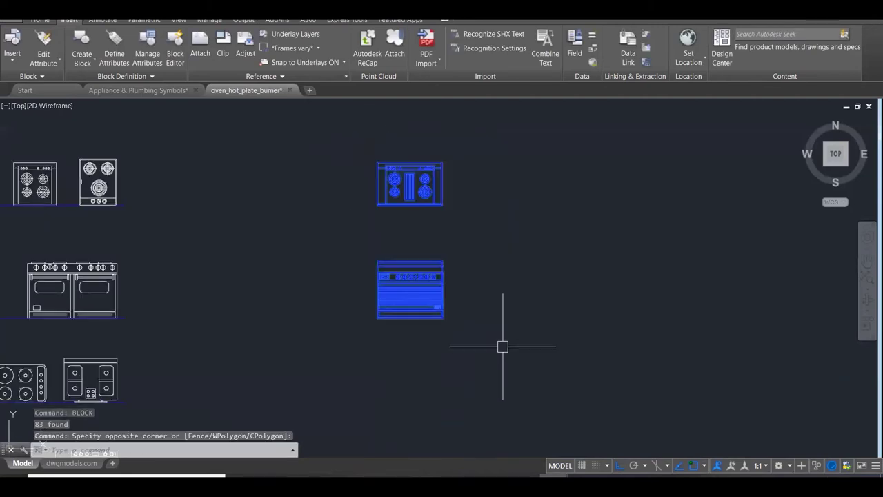
{"action": "key", "text": "Delete"}
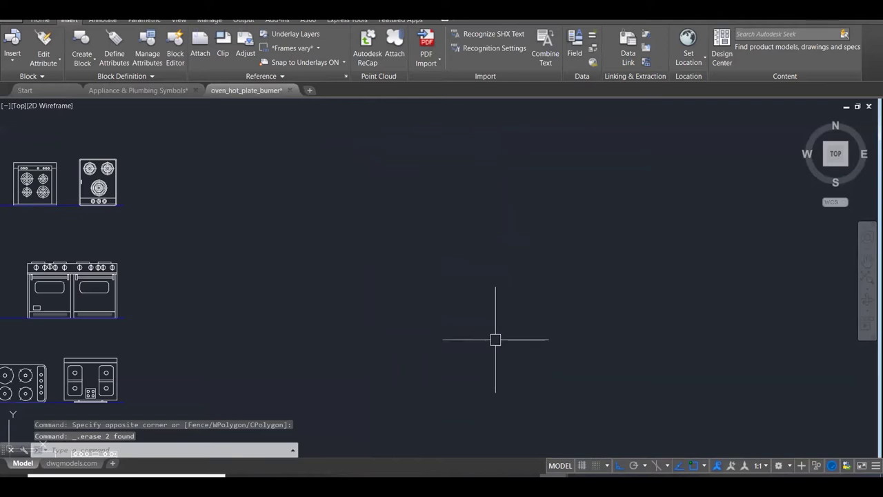
Erase all remaining rows of downloaded oven, hot plate and burner symbols from the drawing.
{"action": "left_click", "coordinate": [42, 19]}
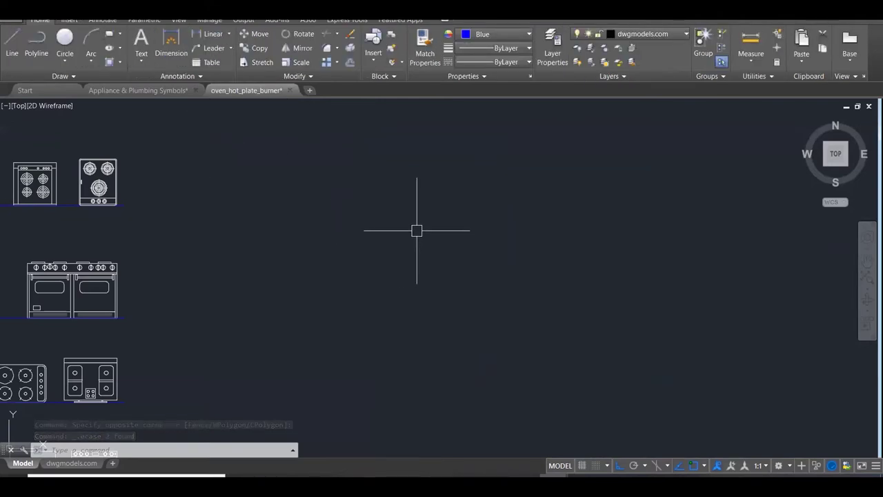
{"action": "scroll", "coordinate": [528, 202], "scroll_direction": "down", "scroll_amount": 5}
{"action": "left_click", "coordinate": [205, 182]}
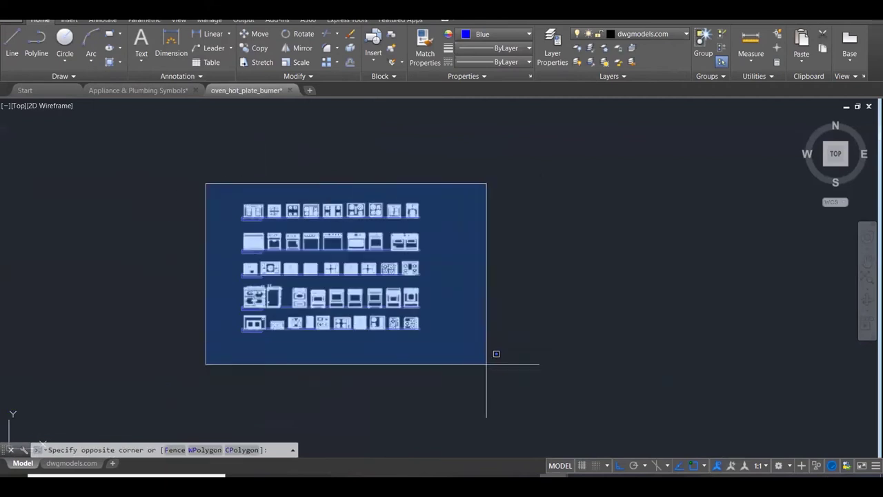
{"action": "left_click", "coordinate": [531, 380]}
{"action": "key", "text": "Delete"}
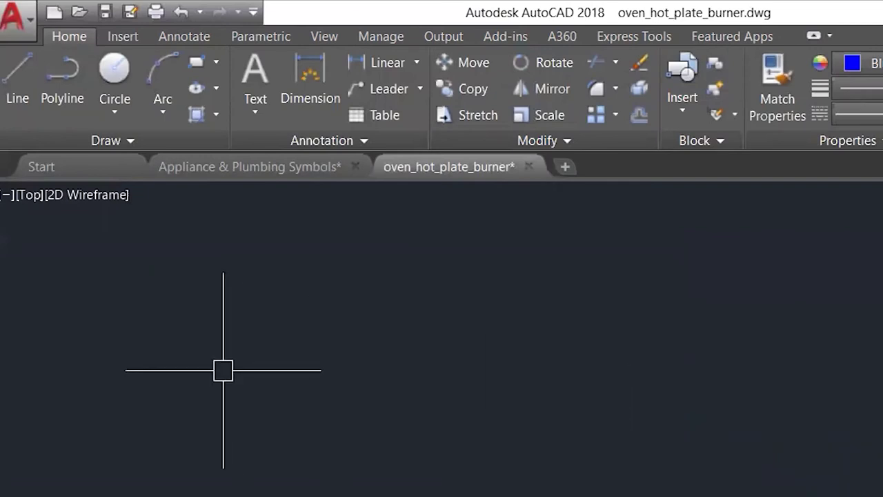
Browse the block definitions stored in the emptied drawing through the Insert Block gallery.
{"action": "left_click", "coordinate": [109, 34]}
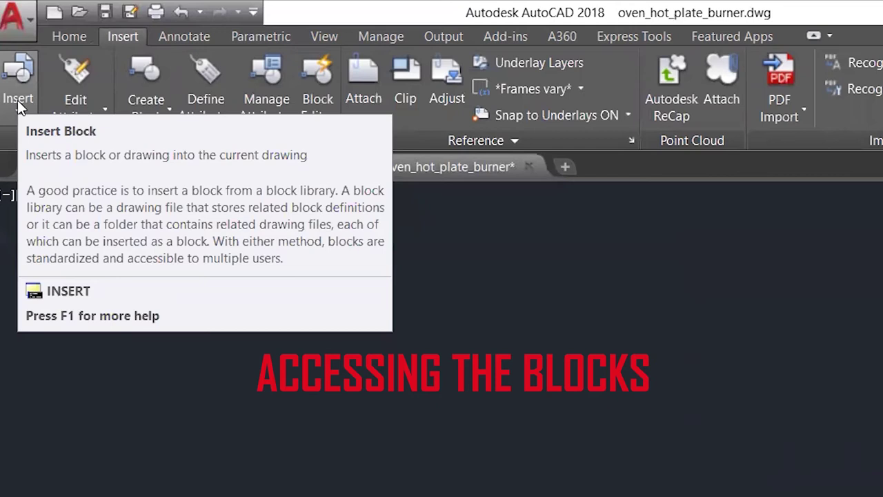
{"action": "left_click", "coordinate": [18, 104]}
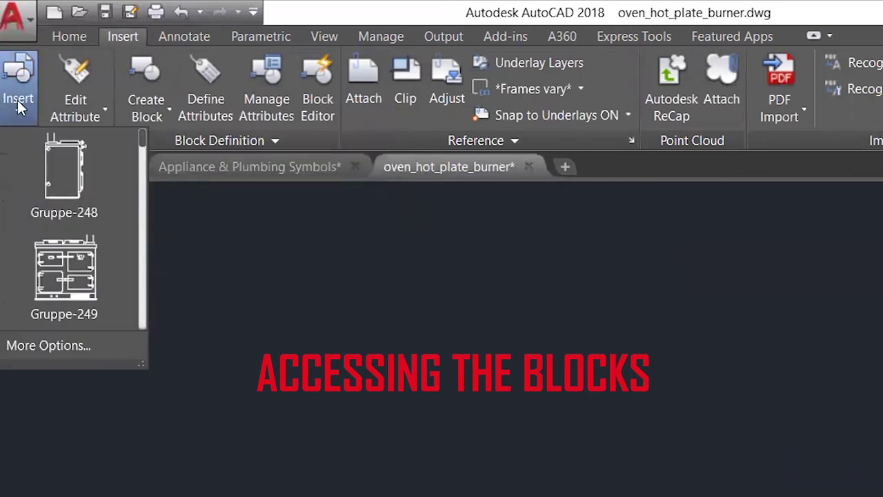
{"action": "left_click", "coordinate": [16, 102]}
{"action": "left_click", "coordinate": [19, 105]}
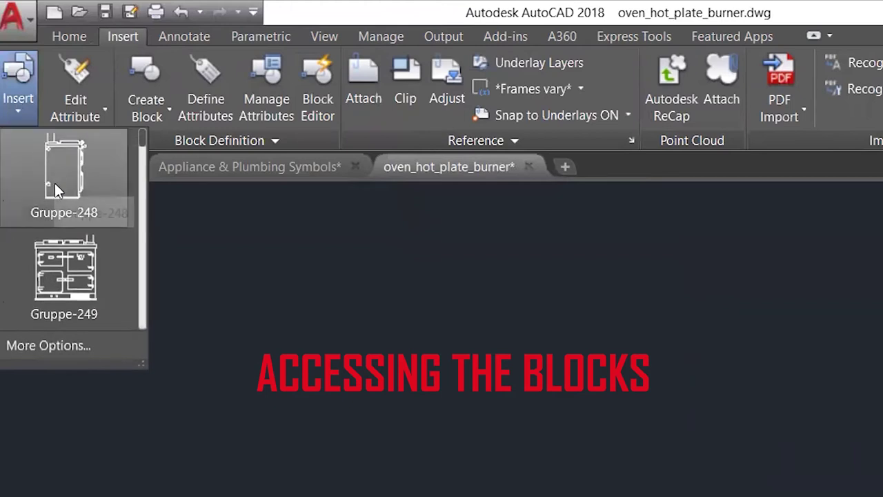
{"action": "scroll", "coordinate": [62, 176], "scroll_direction": "down", "scroll_amount": 1}
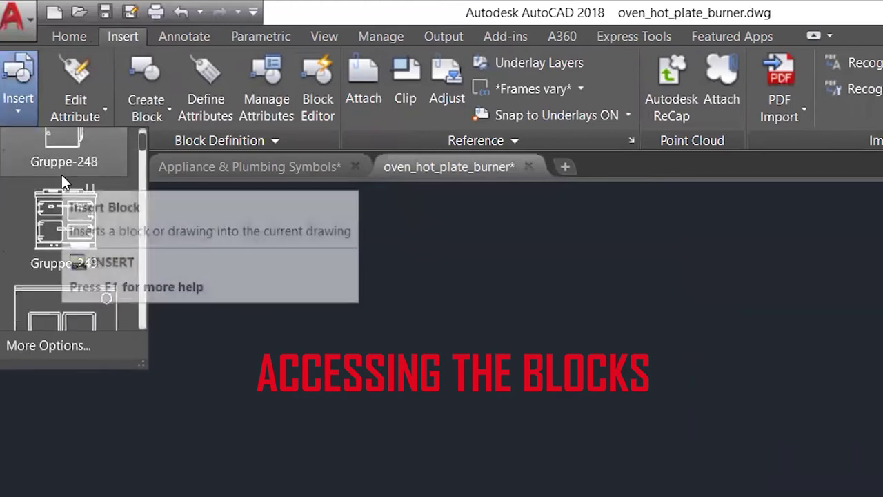
{"action": "scroll", "coordinate": [62, 175], "scroll_direction": "up", "scroll_amount": 1}
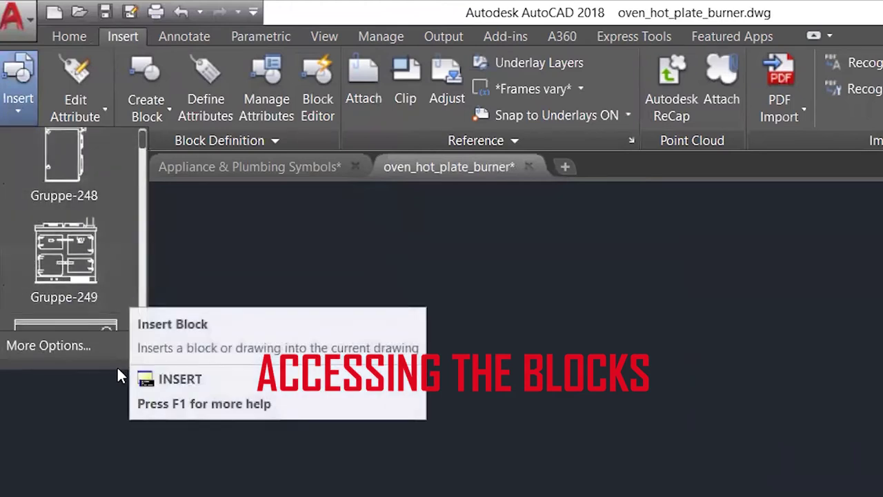
{"action": "left_click", "coordinate": [99, 358]}
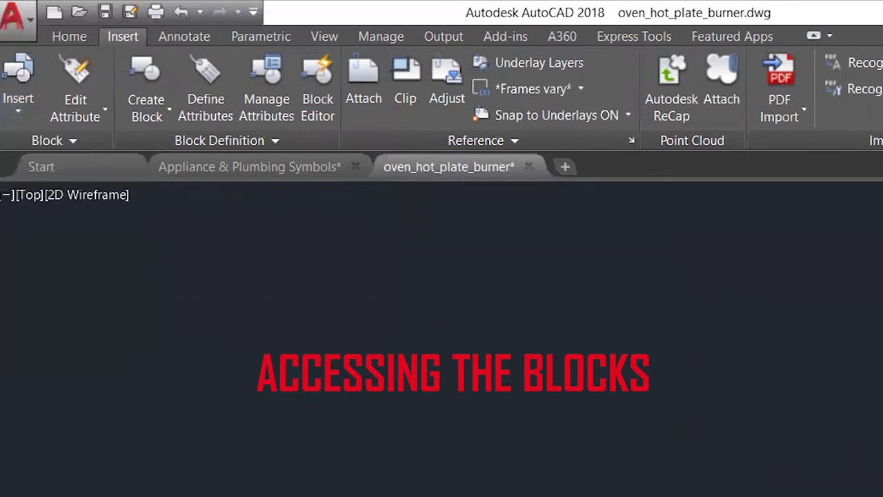
Enlarge the Insert Block gallery to show all stored blocks and insert the Cooker 4 block into the empty drawing space.
{"action": "left_click", "coordinate": [27, 115]}
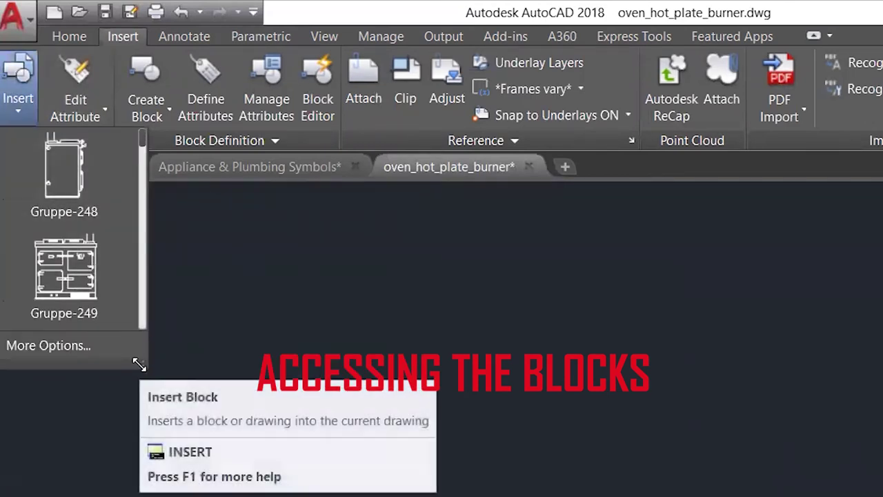
{"action": "left_click_drag", "start_coordinate": [138, 361], "coordinate": [882, 494]}
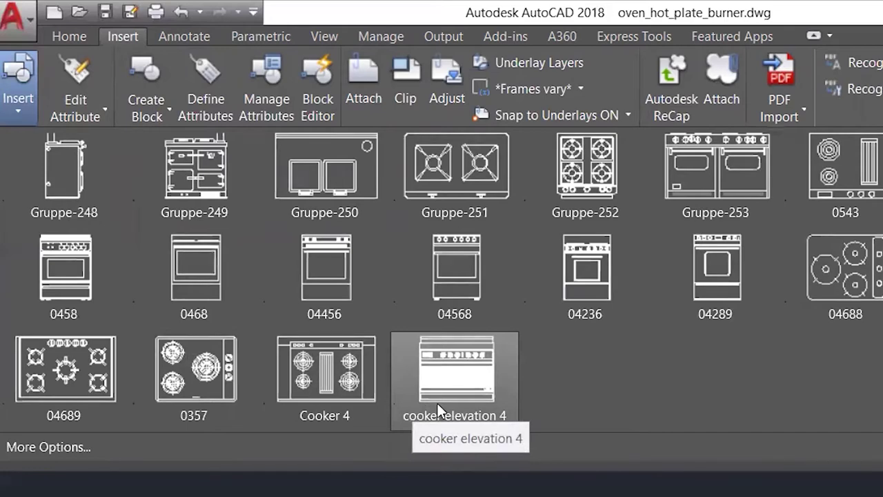
{"action": "left_click", "coordinate": [372, 399]}
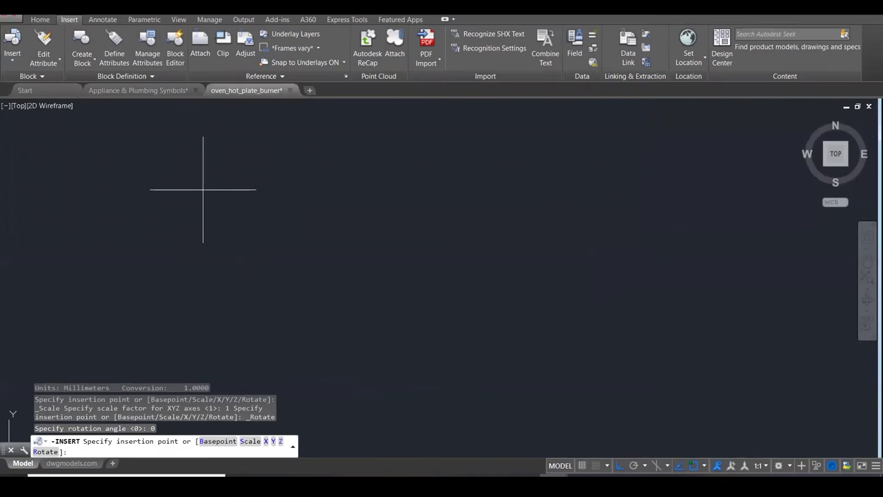
{"action": "left_click", "coordinate": [165, 167]}
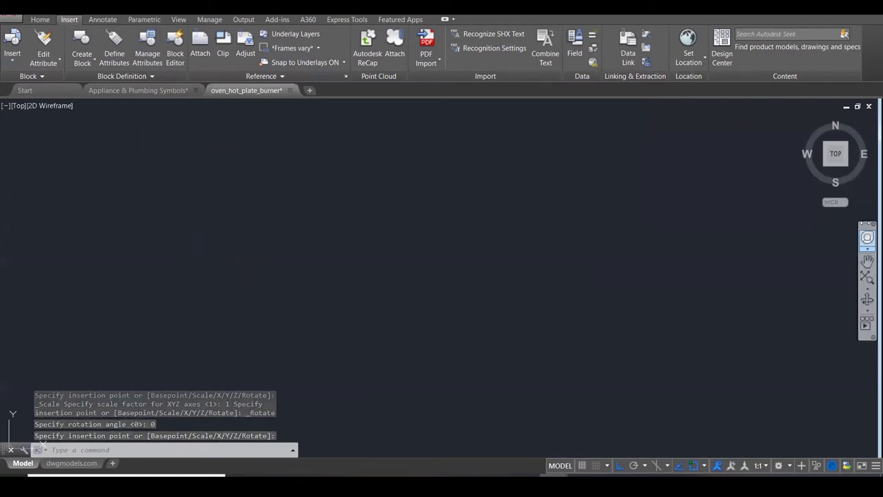
Insert the cooker elevation 4 block from the stored block definitions, placing it in the empty space beside the Cooker 4 top view.
{"action": "left_click", "coordinate": [868, 277]}
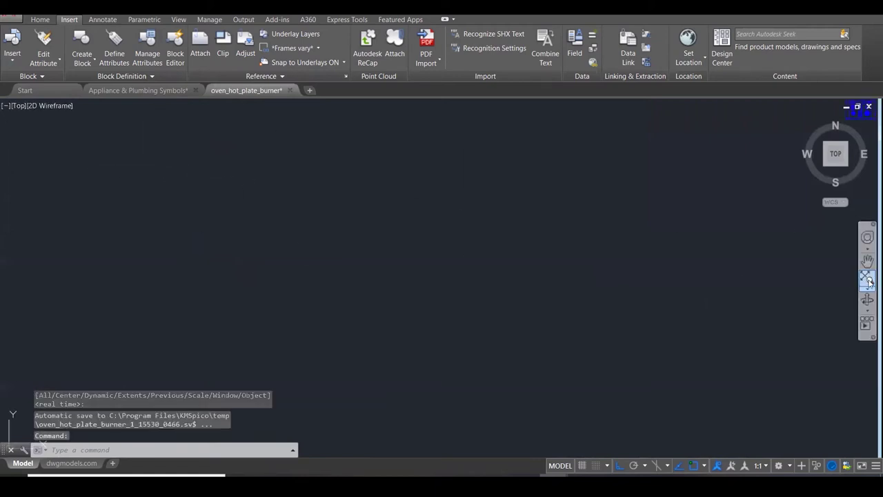
{"action": "left_click", "coordinate": [868, 279]}
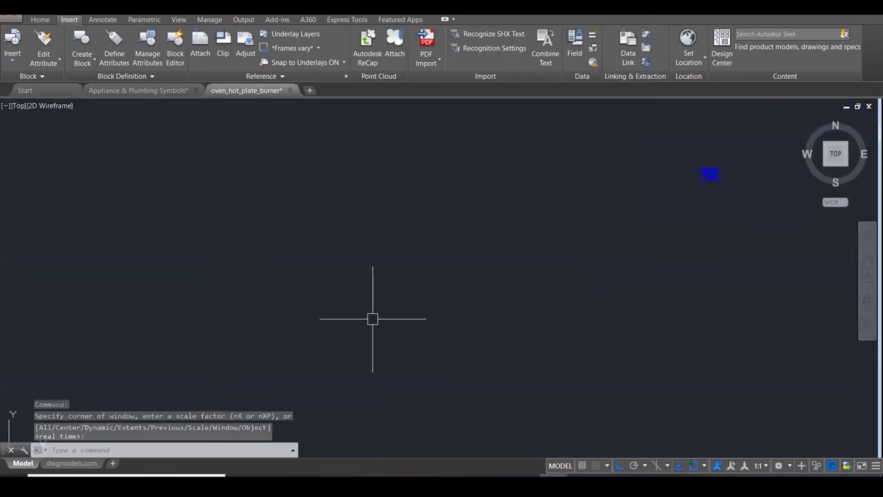
{"action": "scroll", "coordinate": [706, 214], "scroll_direction": "up", "scroll_amount": 8}
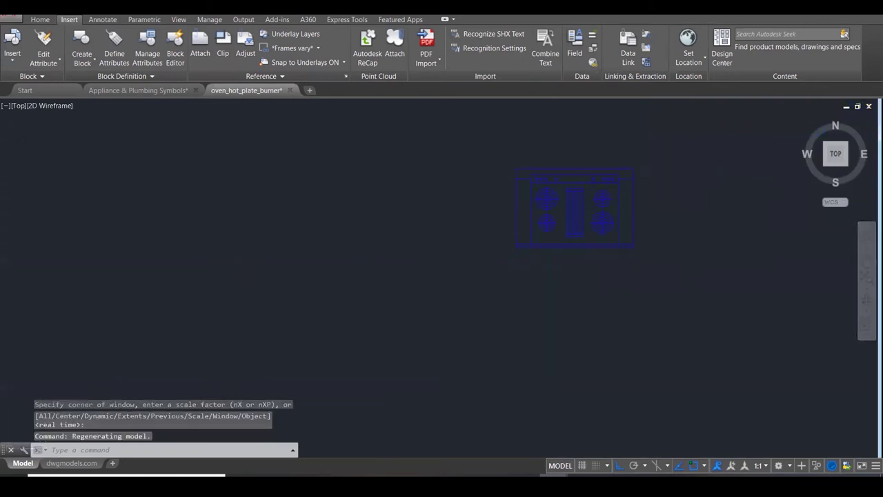
{"action": "scroll", "coordinate": [660, 194], "scroll_direction": "up", "scroll_amount": 3}
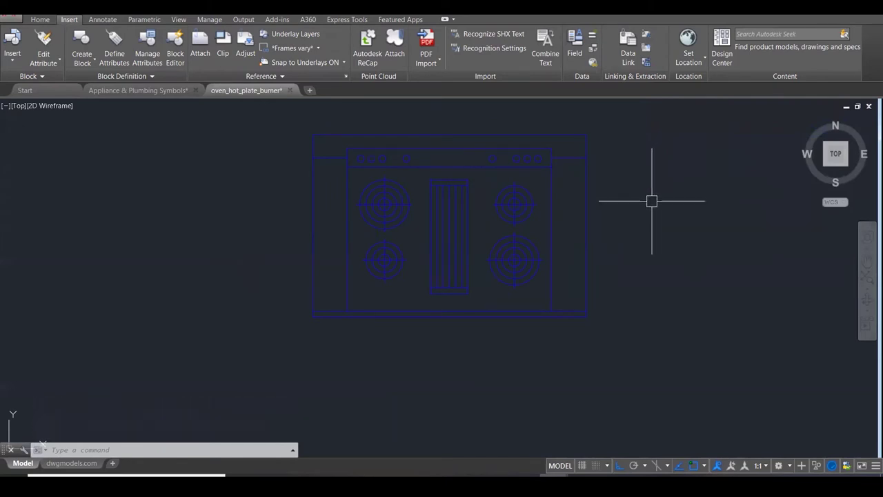
{"action": "scroll", "coordinate": [595, 231], "scroll_direction": "down", "scroll_amount": 1}
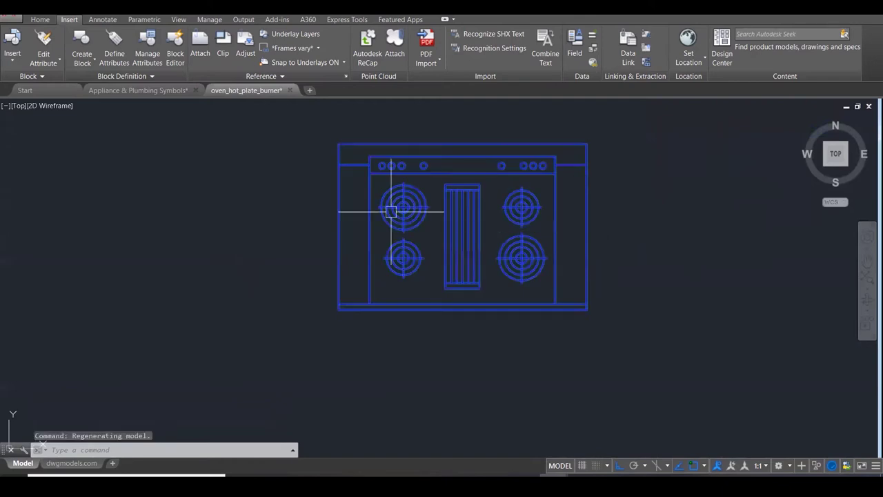
{"action": "left_click", "coordinate": [11, 62]}
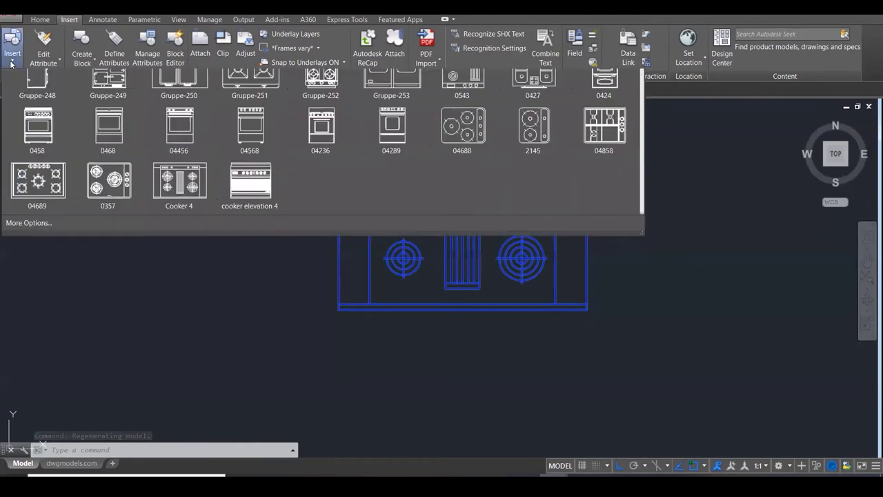
{"action": "left_click", "coordinate": [261, 212]}
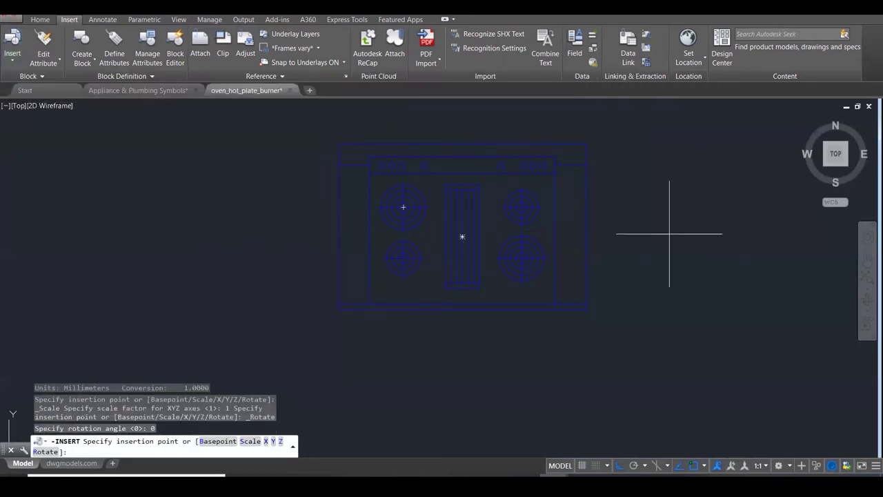
{"action": "left_click", "coordinate": [690, 169]}
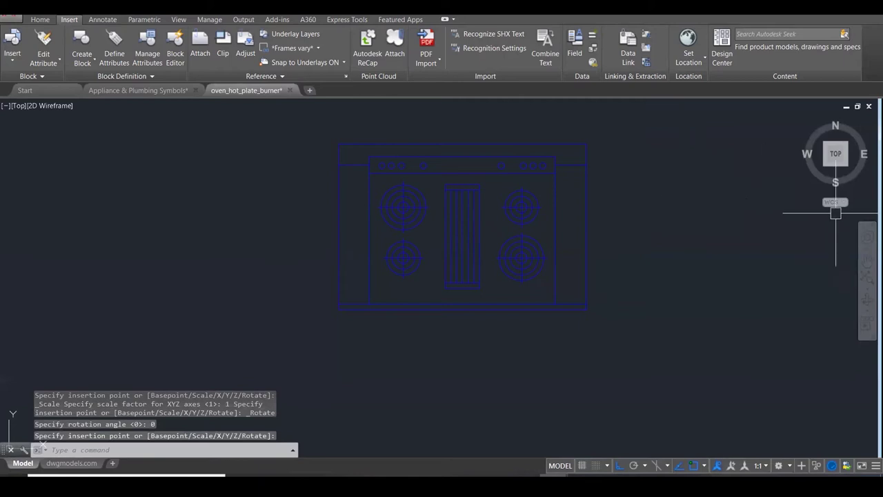
Move the distant cooker elevation block directly below the Cooker 4 top view, with ortho mode off.
{"action": "left_click", "coordinate": [866, 279]}
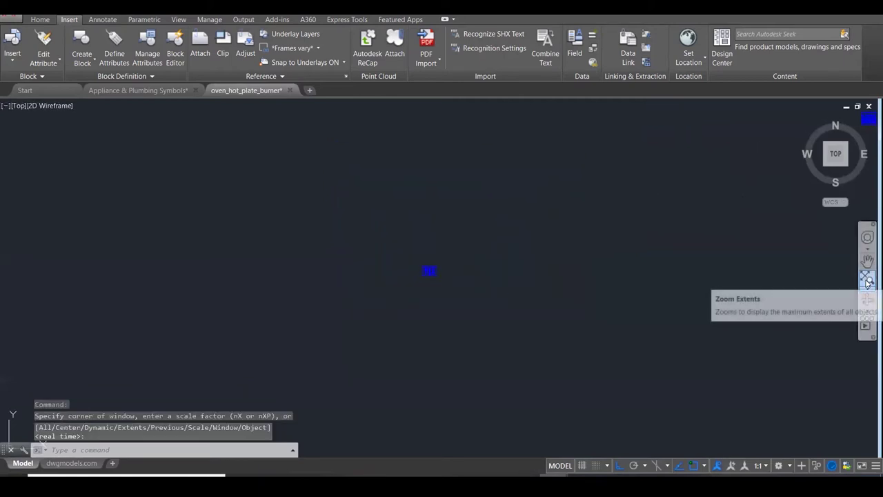
{"action": "scroll", "coordinate": [259, 317], "scroll_direction": "down", "scroll_amount": 1}
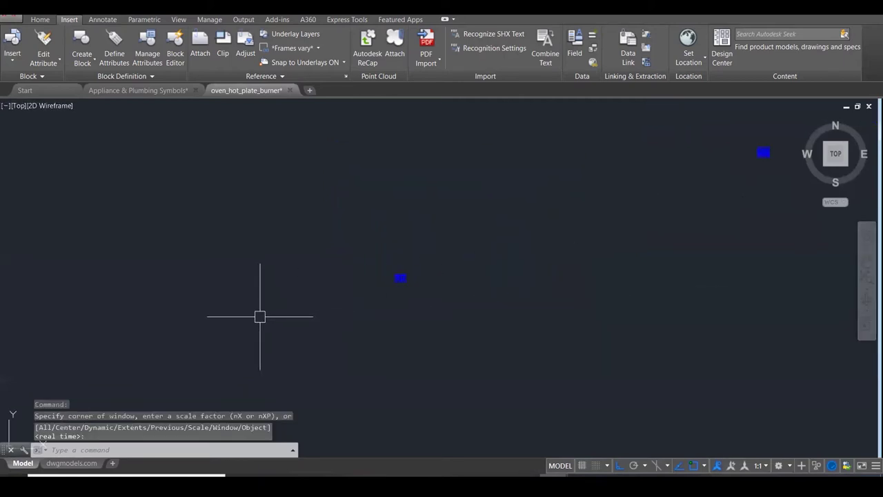
{"action": "scroll", "coordinate": [303, 298], "scroll_direction": "up", "scroll_amount": 1}
{"action": "scroll", "coordinate": [738, 172], "scroll_direction": "down", "scroll_amount": 1}
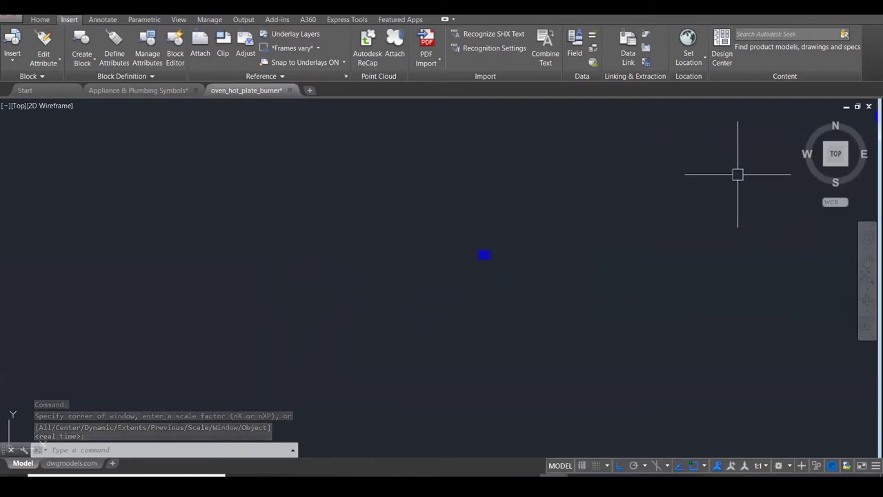
{"action": "scroll", "coordinate": [738, 174], "scroll_direction": "down", "scroll_amount": 1}
{"action": "scroll", "coordinate": [433, 242], "scroll_direction": "down", "scroll_amount": 1}
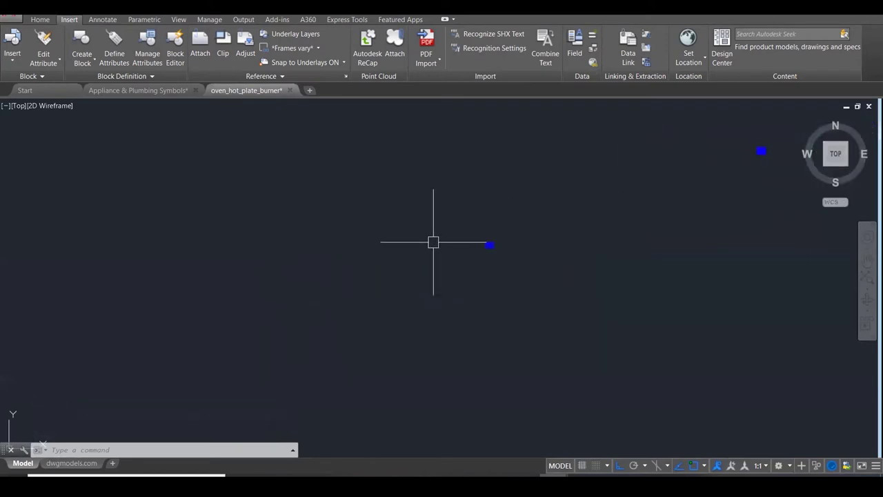
{"action": "scroll", "coordinate": [433, 242], "scroll_direction": "down", "scroll_amount": 1}
{"action": "left_click", "coordinate": [669, 142]}
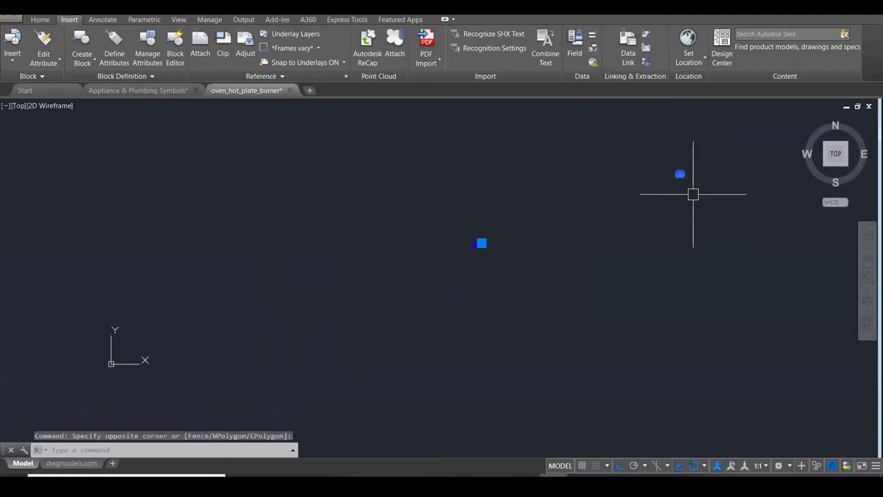
{"action": "type", "text": "m"}
{"action": "key", "text": "Return"}
{"action": "left_click", "coordinate": [679, 174]}
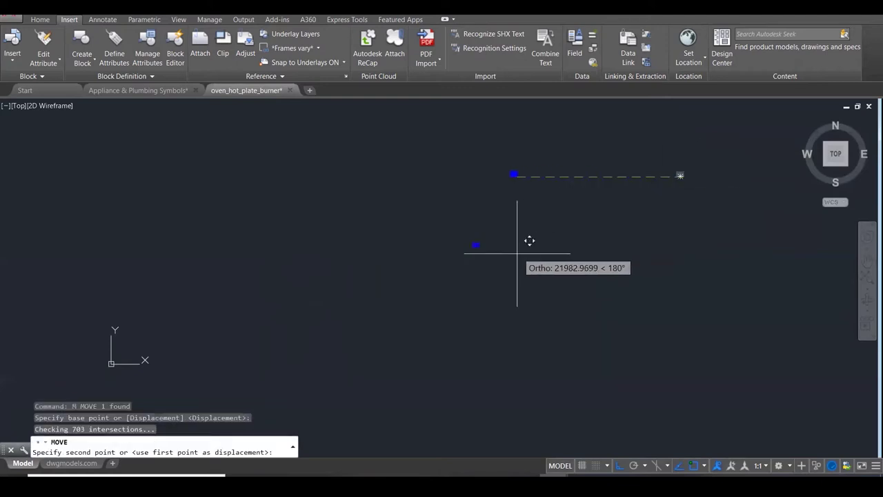
{"action": "scroll", "coordinate": [530, 241], "scroll_direction": "up", "scroll_amount": 2}
{"action": "key", "text": "F8"}
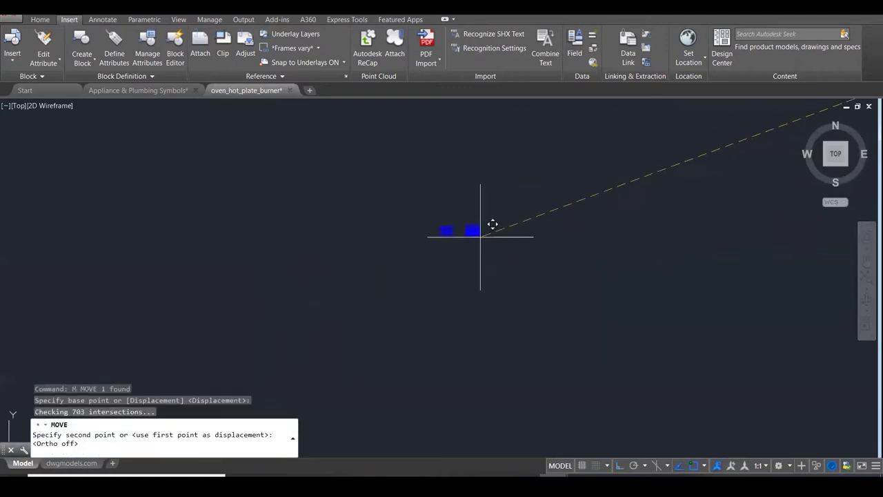
{"action": "scroll", "coordinate": [477, 223], "scroll_direction": "up", "scroll_amount": 3}
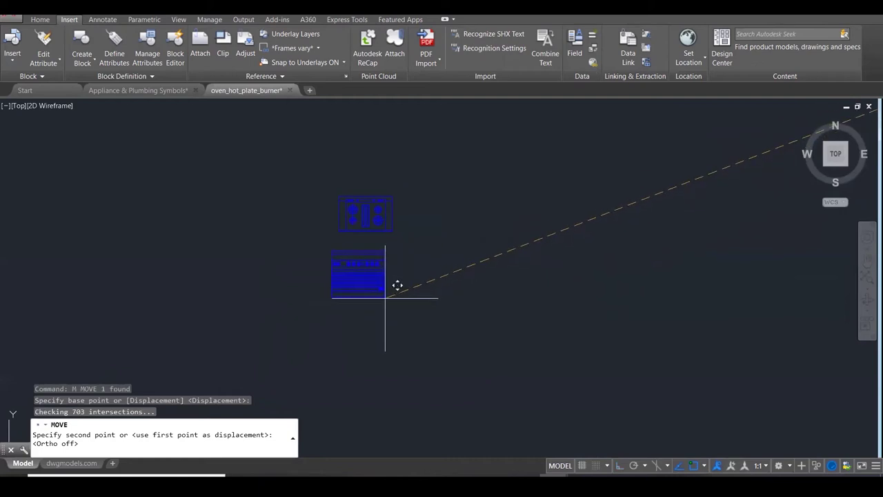
{"action": "left_click", "coordinate": [394, 299]}
{"action": "scroll", "coordinate": [355, 253], "scroll_direction": "up", "scroll_amount": 2}
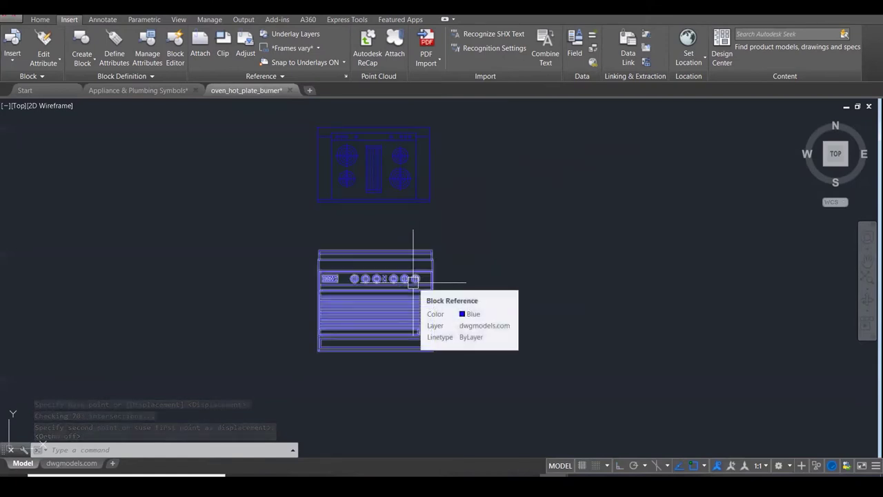
Erase both inserted cooker blocks, top view and elevation, from the drawing space.
{"action": "left_click", "coordinate": [486, 371]}
{"action": "left_click", "coordinate": [273, 108]}
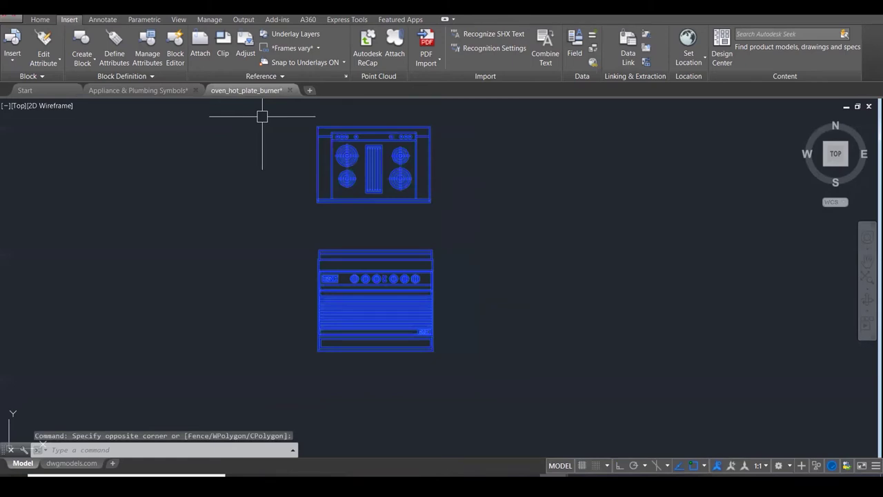
{"action": "key", "text": "Delete"}
Insert the five-burner block 04689 from the stored block definitions into the empty drawing space.
{"action": "left_click", "coordinate": [7, 63]}
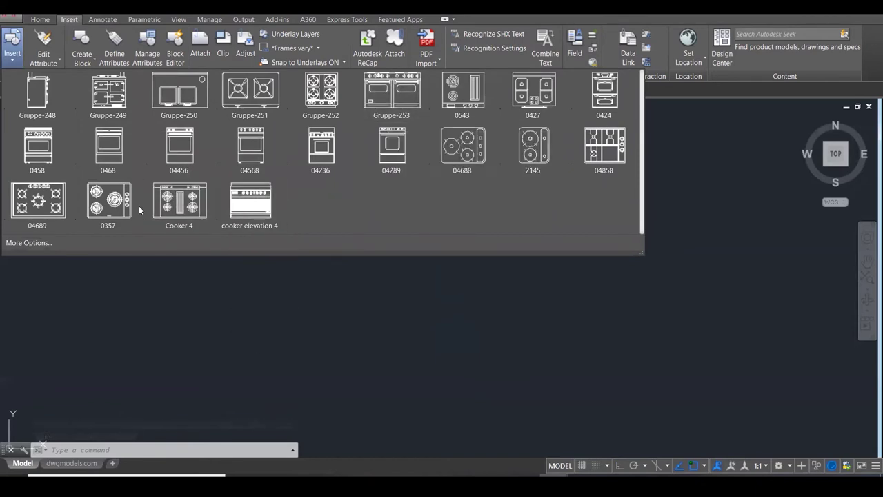
{"action": "left_click", "coordinate": [38, 205]}
{"action": "left_click", "coordinate": [362, 298]}
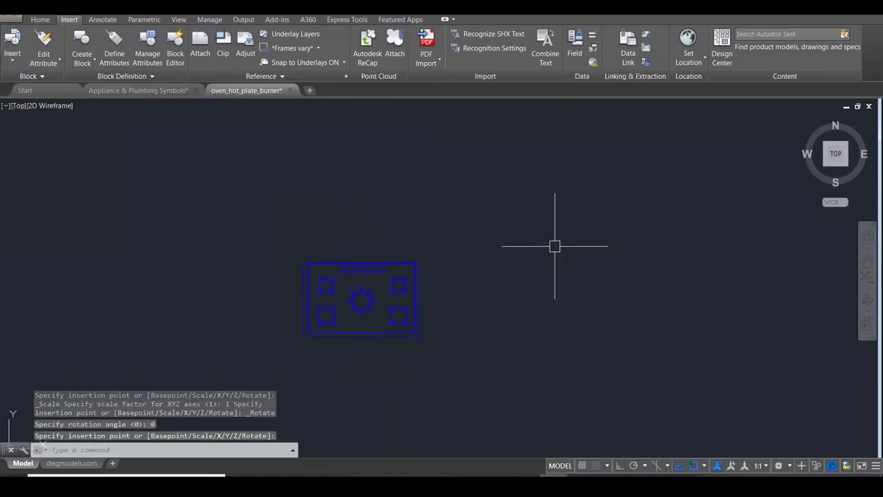
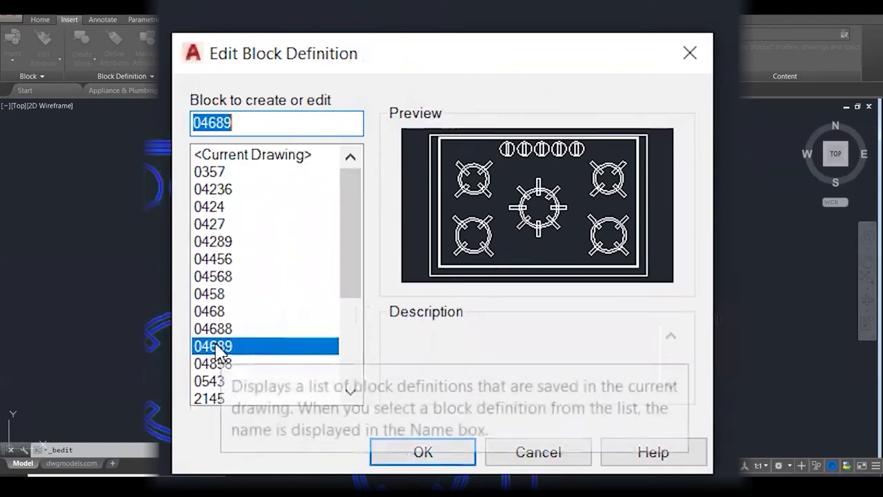
Open block 04689 in the Block Editor and erase its central burner, including the rings and all radial supports.
{"action": "left_click", "coordinate": [413, 454]}
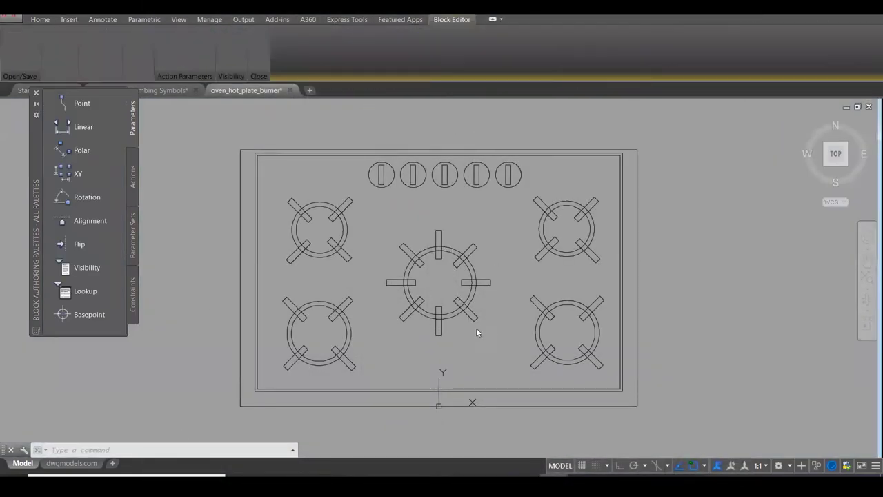
{"action": "left_click", "coordinate": [460, 244]}
{"action": "left_click", "coordinate": [509, 303]}
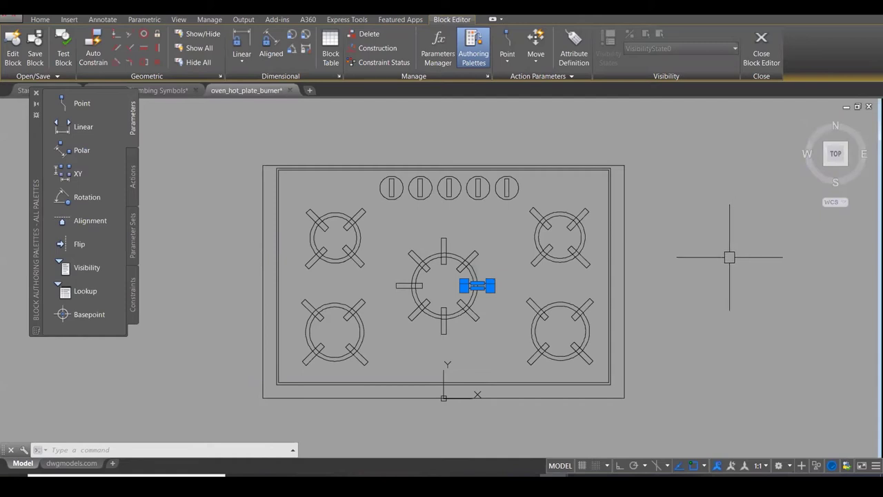
{"action": "scroll", "coordinate": [442, 322], "scroll_direction": "up", "scroll_amount": 1}
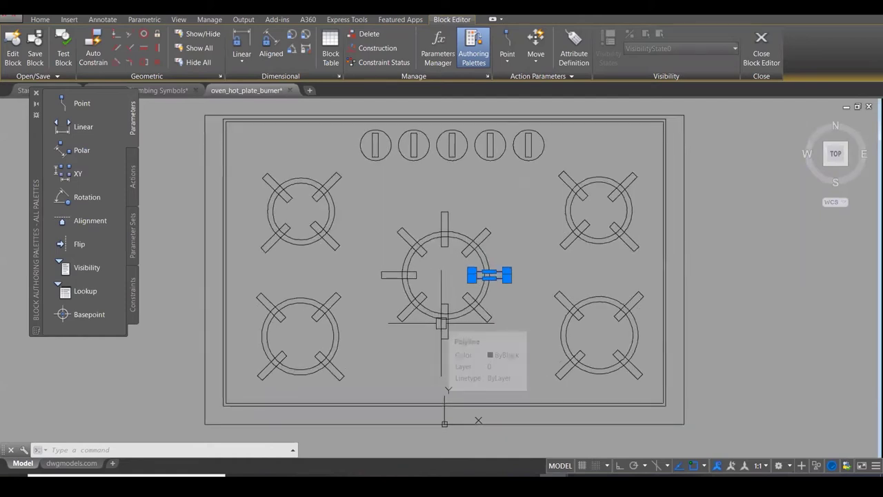
{"action": "left_click", "coordinate": [369, 192]}
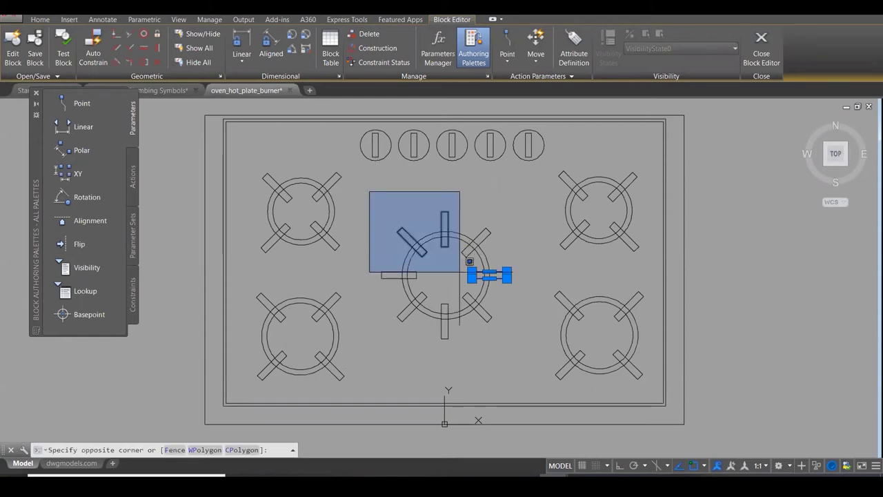
{"action": "left_click", "coordinate": [526, 341]}
{"action": "key", "text": "Delete"}
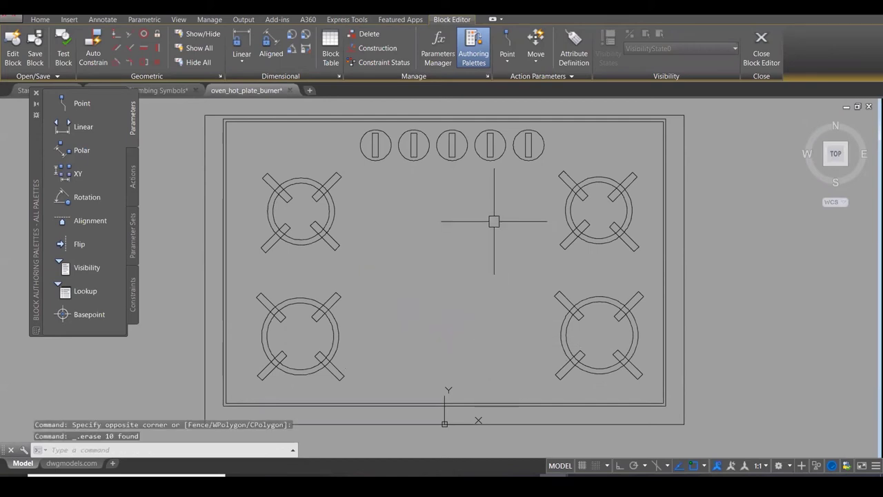
{"action": "scroll", "coordinate": [441, 128], "scroll_direction": "up", "scroll_amount": 3}
{"action": "left_click", "coordinate": [432, 119]}
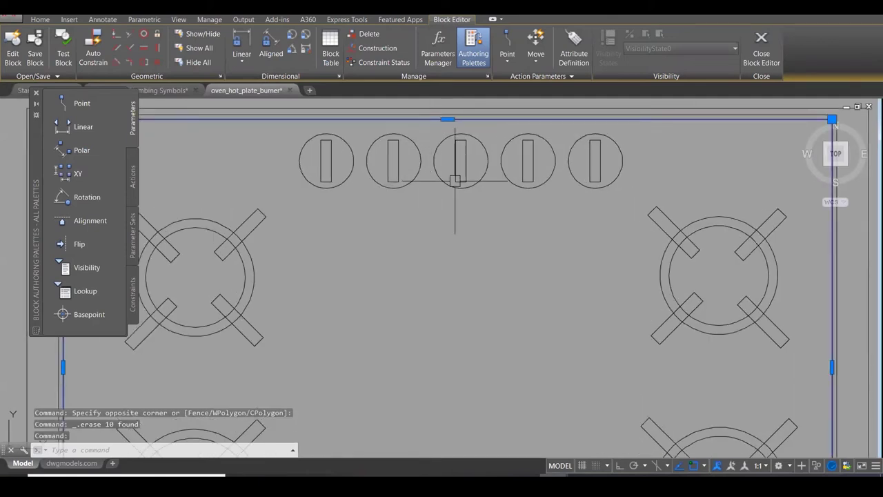
{"action": "left_click", "coordinate": [427, 128]}
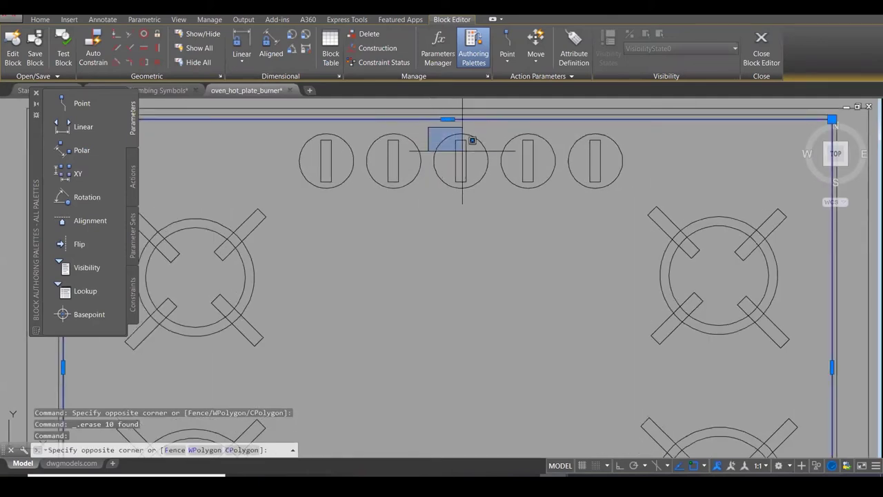
{"action": "left_click", "coordinate": [492, 202]}
{"action": "key", "text": "Delete"}
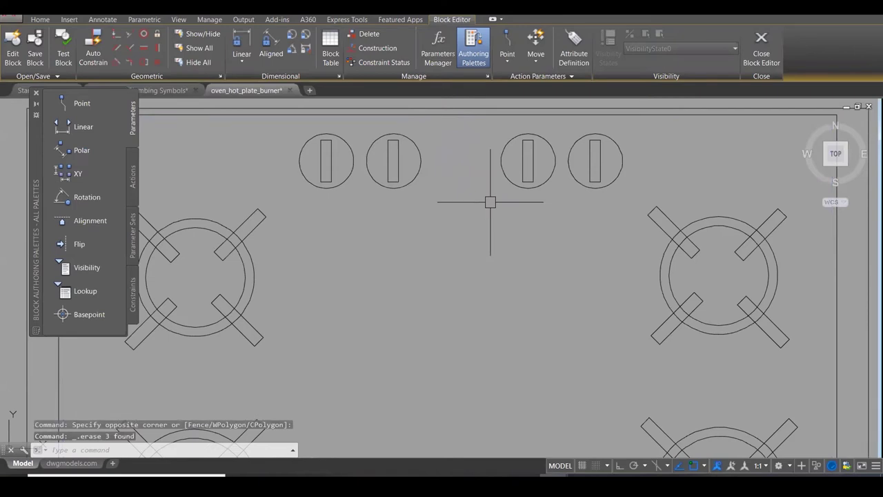
{"action": "key", "text": "ctrl+z"}
Erase only the middle control knob, circle and inner rectangle, from the row of five knobs.
{"action": "scroll", "coordinate": [430, 134], "scroll_direction": "up", "scroll_amount": 1}
{"action": "left_click", "coordinate": [426, 124]}
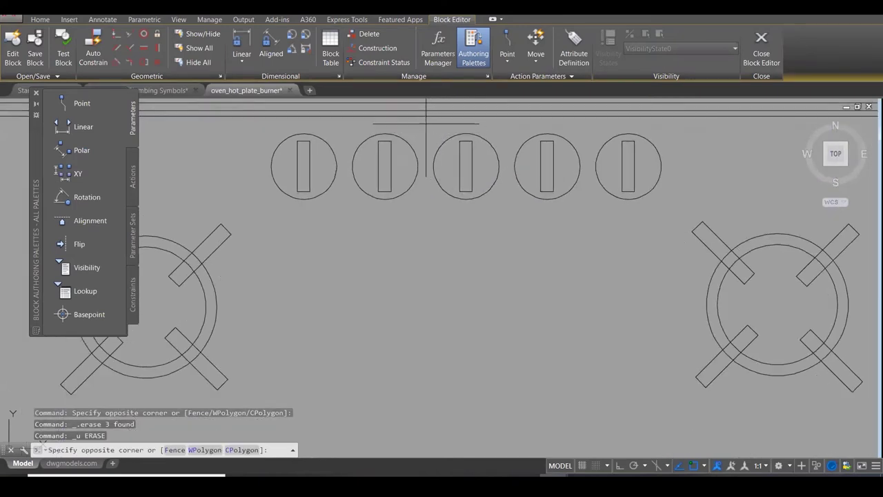
{"action": "left_click", "coordinate": [521, 214]}
{"action": "key", "text": "Delete"}
{"action": "scroll", "coordinate": [509, 225], "scroll_direction": "down", "scroll_amount": 5}
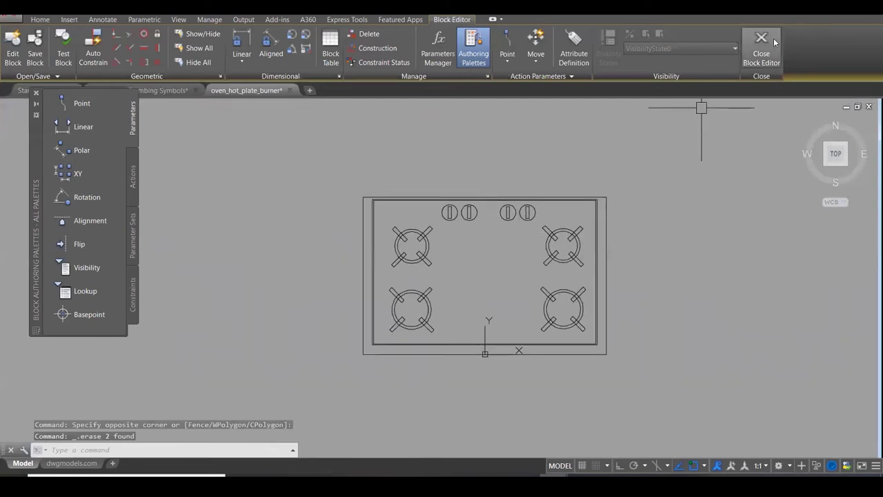
Close the Block Editor, saving the changes to block 04689, and inspect the edited cooktop in the drawing.
{"action": "left_click", "coordinate": [771, 40]}
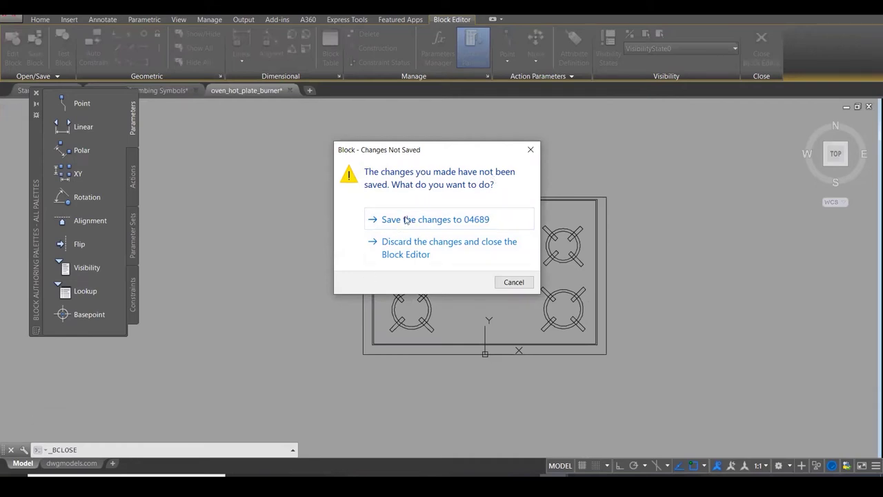
{"action": "left_click", "coordinate": [401, 219]}
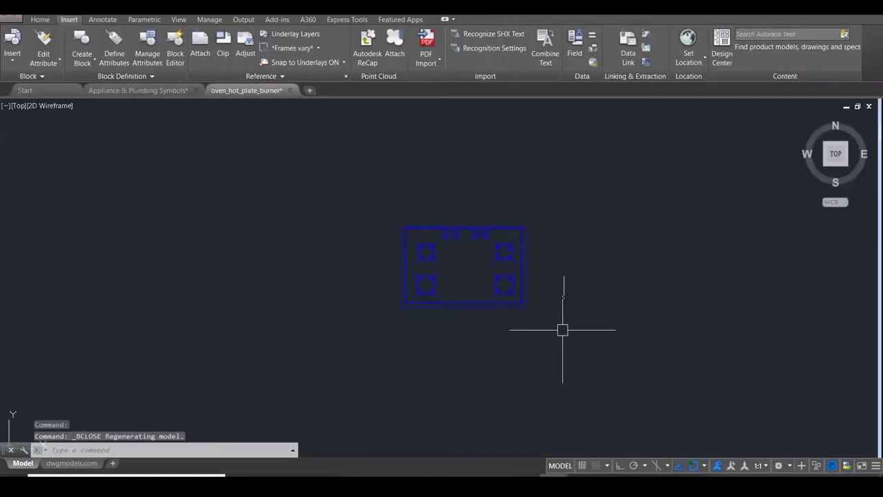
{"action": "scroll", "coordinate": [528, 325], "scroll_direction": "up", "scroll_amount": 3}
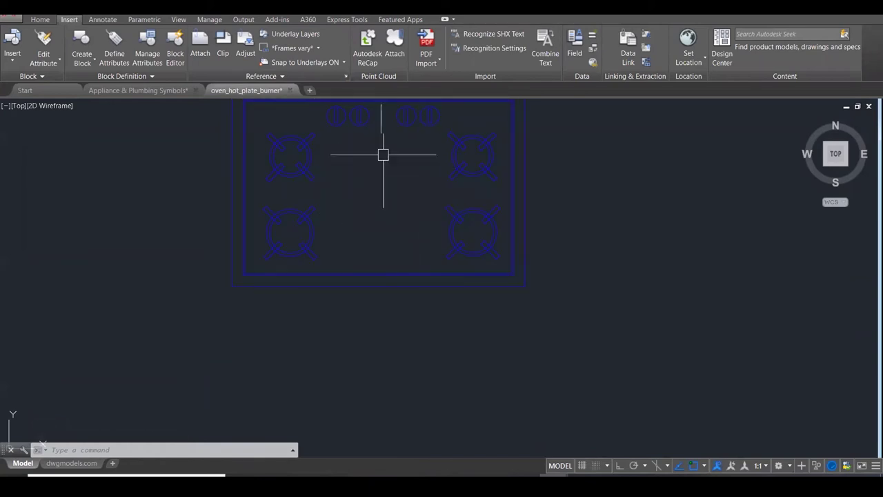
{"action": "scroll", "coordinate": [704, 262], "scroll_direction": "down", "scroll_amount": 1}
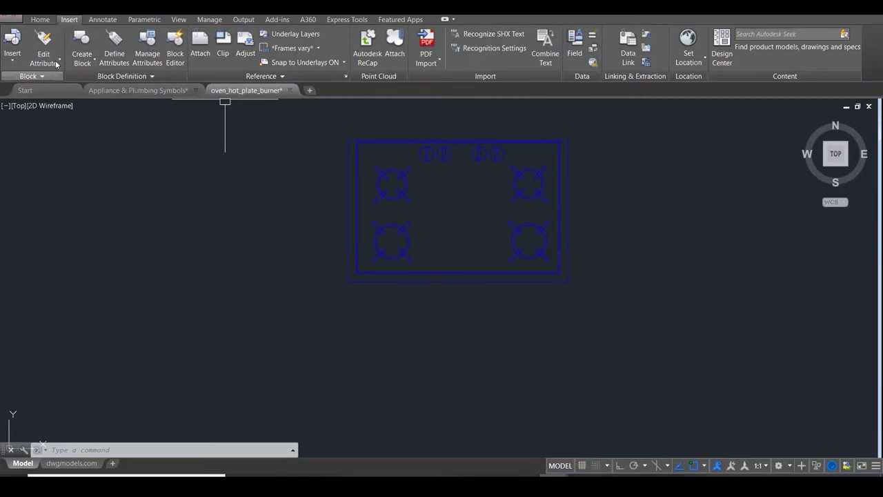
Erase the edited cooktop from the drawing and close oven_hot_plate_burner.dwg without saving the changes.
{"action": "left_click", "coordinate": [8, 60]}
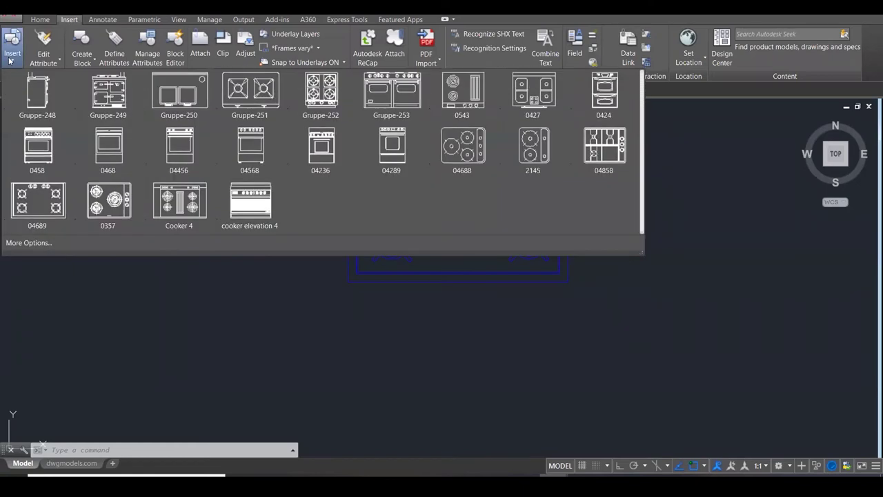
{"action": "left_click", "coordinate": [15, 57]}
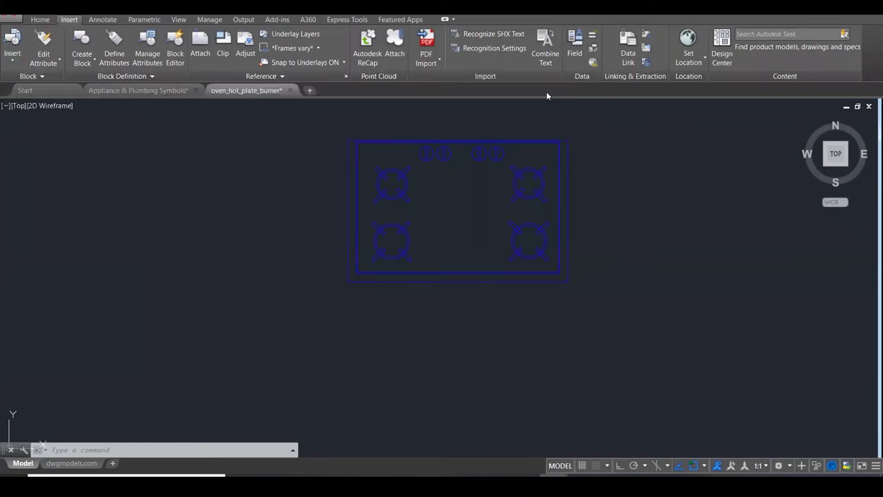
{"action": "left_click", "coordinate": [599, 137]}
{"action": "left_click", "coordinate": [337, 247]}
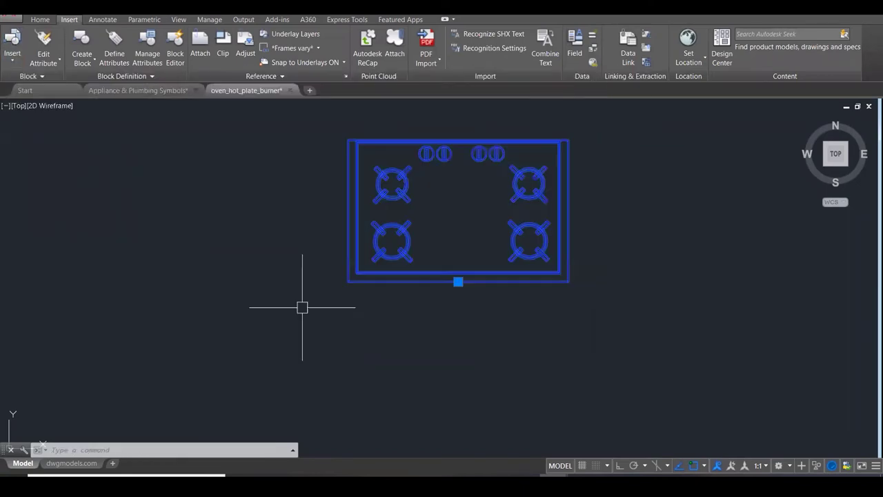
{"action": "key", "text": "Delete"}
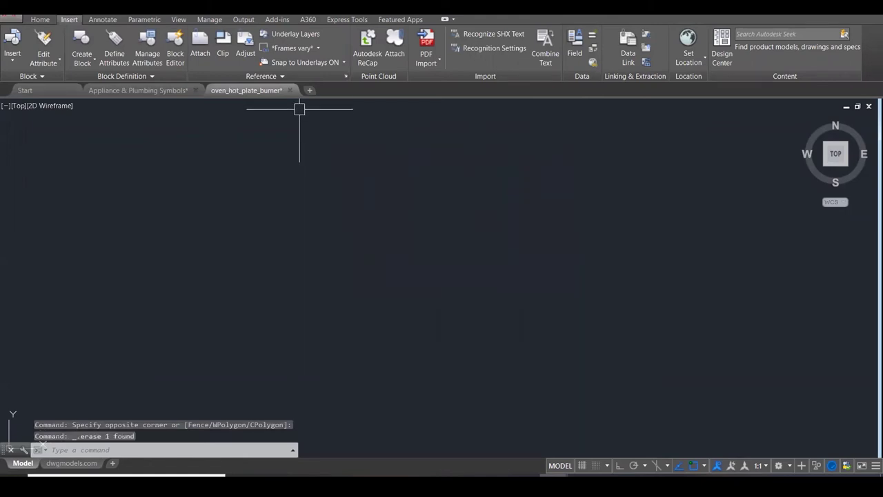
{"action": "left_click", "coordinate": [291, 90]}
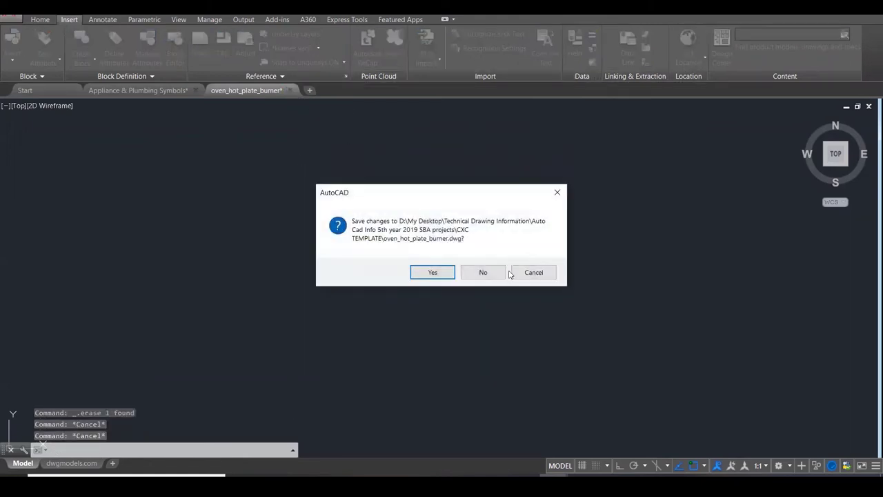
{"action": "left_click", "coordinate": [496, 277]}
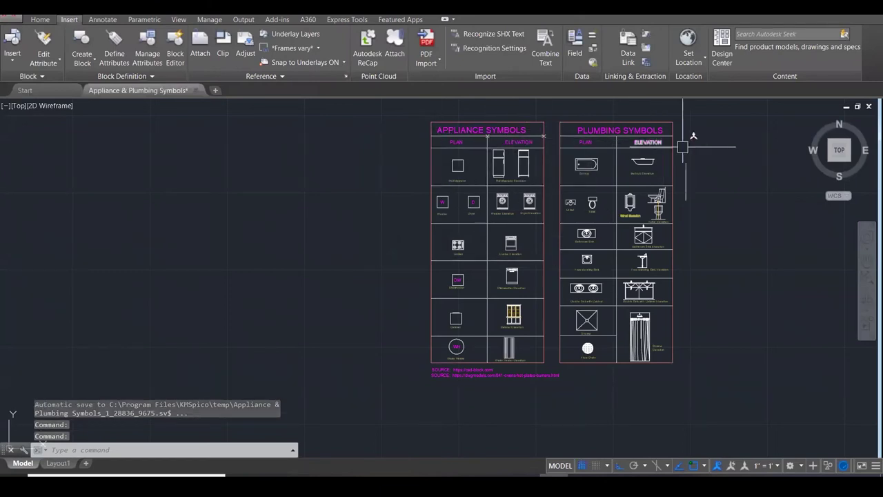
Examine the refrigerator plan symbol and its two elevations in the Appliance Symbols table.
{"action": "left_click", "coordinate": [867, 276]}
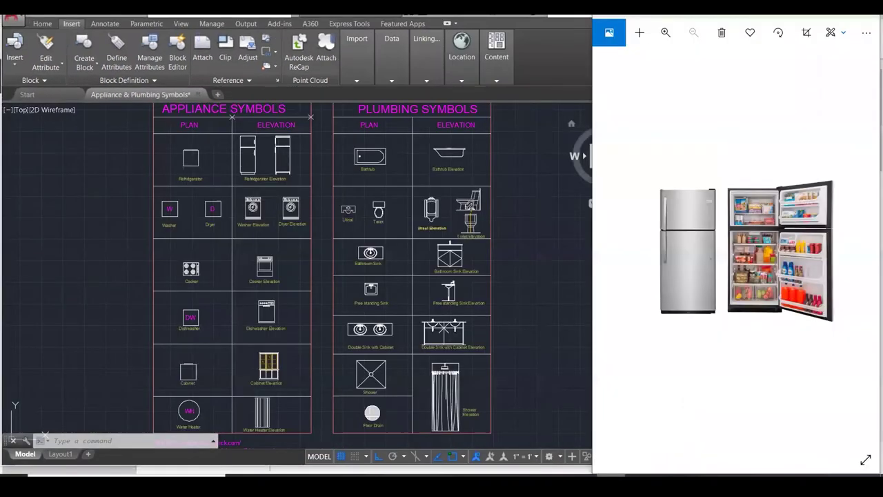
{"action": "scroll", "coordinate": [194, 149], "scroll_direction": "up", "scroll_amount": 3}
{"action": "scroll", "coordinate": [194, 146], "scroll_direction": "down", "scroll_amount": 2}
{"action": "scroll", "coordinate": [224, 184], "scroll_direction": "up", "scroll_amount": 4}
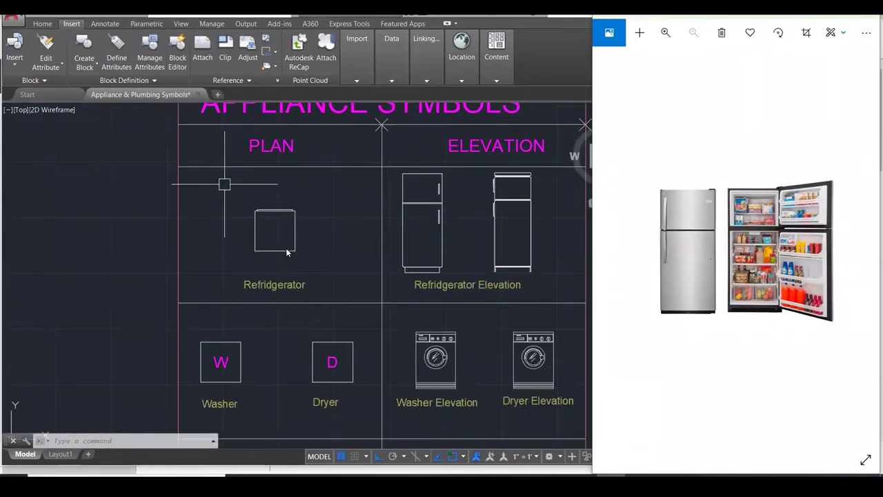
{"action": "scroll", "coordinate": [183, 280], "scroll_direction": "down", "scroll_amount": 1}
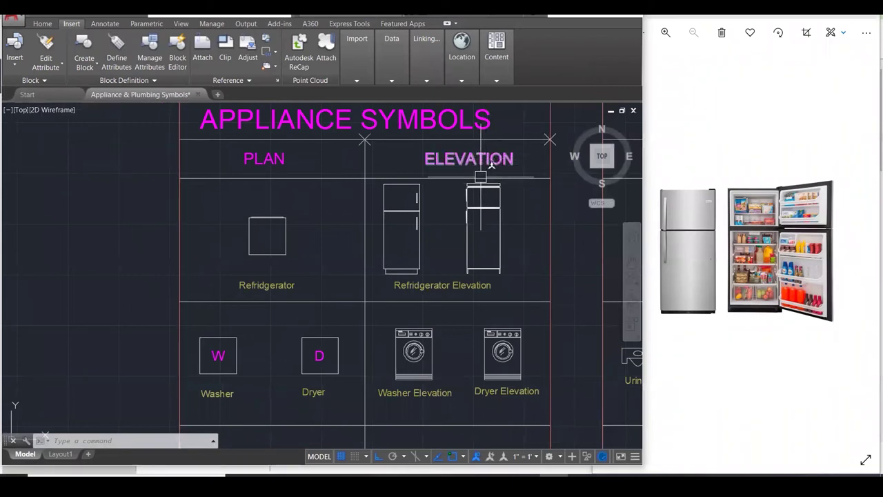
{"action": "scroll", "coordinate": [489, 244], "scroll_direction": "up", "scroll_amount": 3}
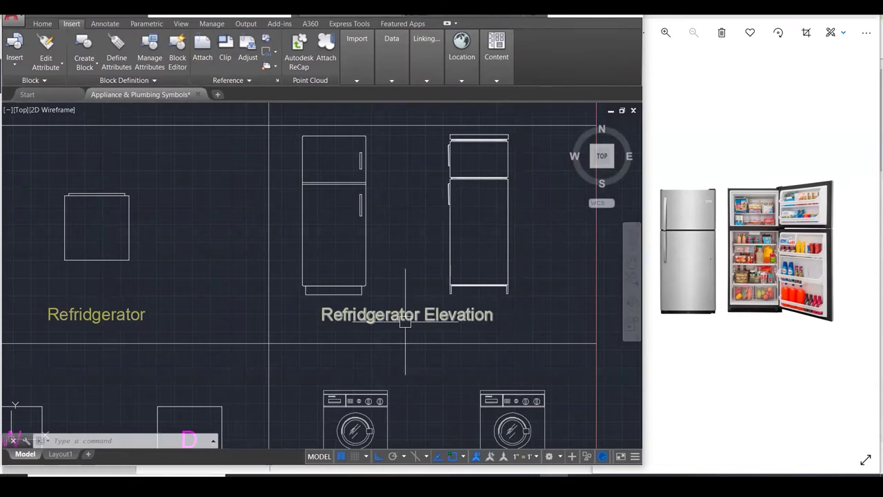
{"action": "scroll", "coordinate": [324, 276], "scroll_direction": "down", "scroll_amount": 3}
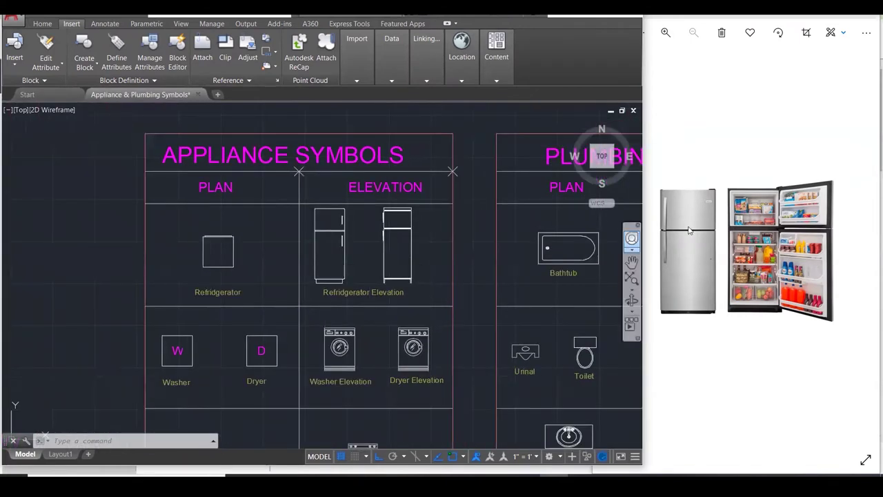
Compare the refrigerator elevation symbols with an enlarged view of the closed and open refrigerators in the photo viewer.
{"action": "scroll", "coordinate": [788, 256], "scroll_direction": "up", "scroll_amount": 2}
{"action": "left_click", "coordinate": [814, 241]}
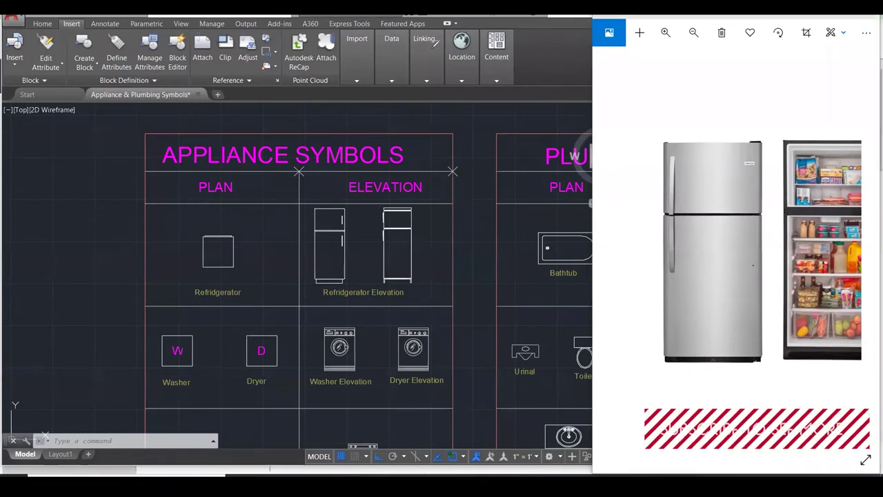
{"action": "mouse_move", "coordinate": [688, 222]}
{"action": "left_mouse_down"}
{"action": "mouse_move", "coordinate": [626, 247]}
{"action": "mouse_move", "coordinate": [346, 258]}
{"action": "mouse_move", "coordinate": [337, 250]}
{"action": "left_mouse_up"}
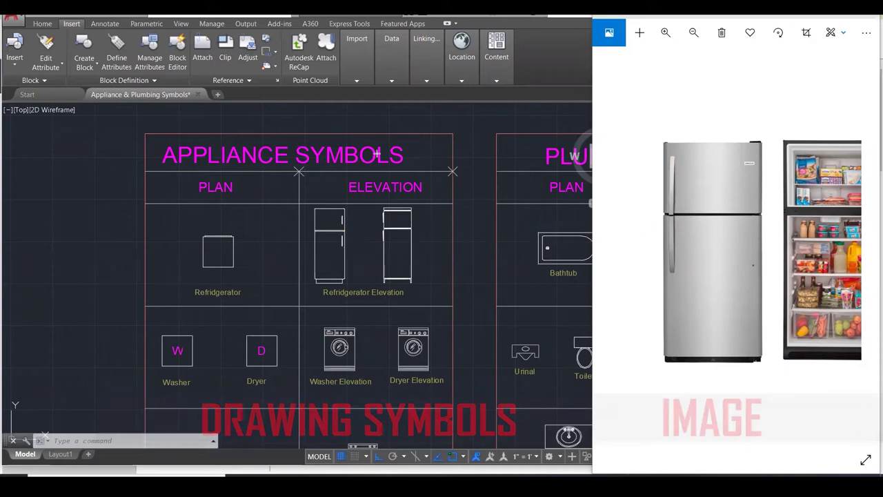
{"action": "scroll", "coordinate": [754, 220], "scroll_direction": "down", "scroll_amount": 1}
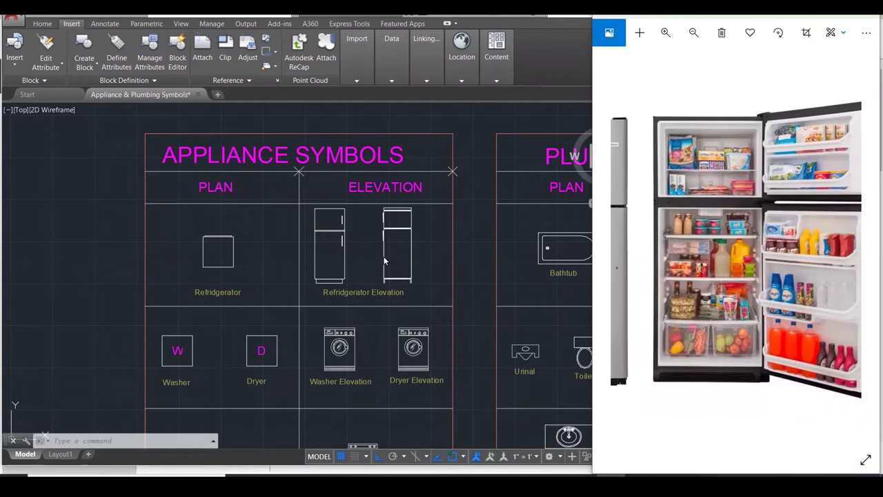
{"action": "scroll", "coordinate": [384, 261], "scroll_direction": "up", "scroll_amount": 3}
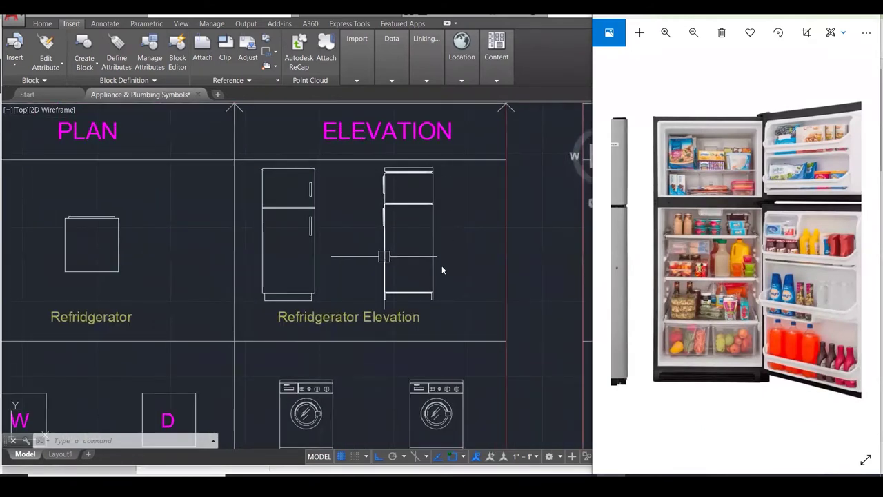
{"action": "left_click", "coordinate": [400, 305]}
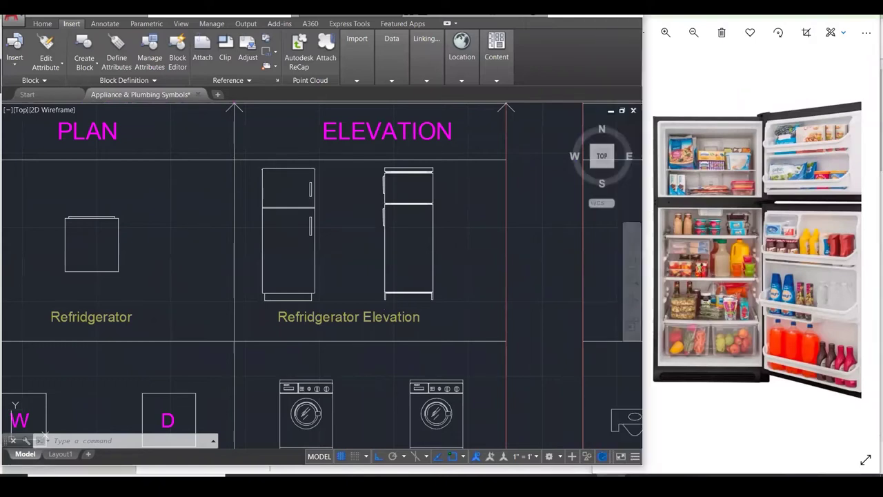
{"action": "left_click", "coordinate": [778, 222]}
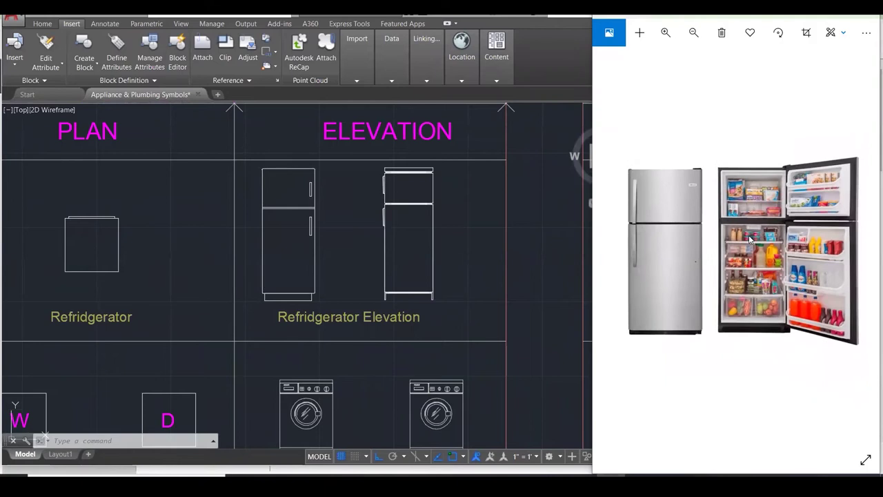
{"action": "left_click", "coordinate": [446, 261]}
{"action": "scroll", "coordinate": [509, 223], "scroll_direction": "down", "scroll_amount": 3}
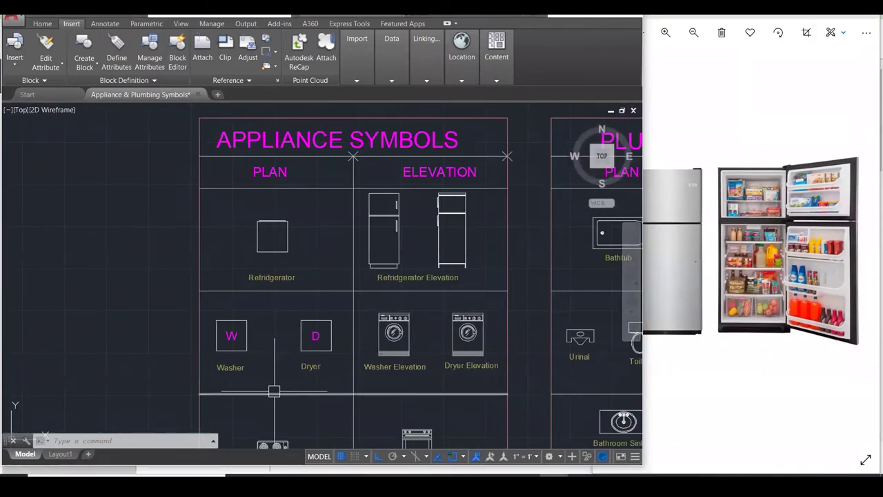
{"action": "scroll", "coordinate": [272, 388], "scroll_direction": "up", "scroll_amount": 1}
{"action": "left_click", "coordinate": [836, 289]}
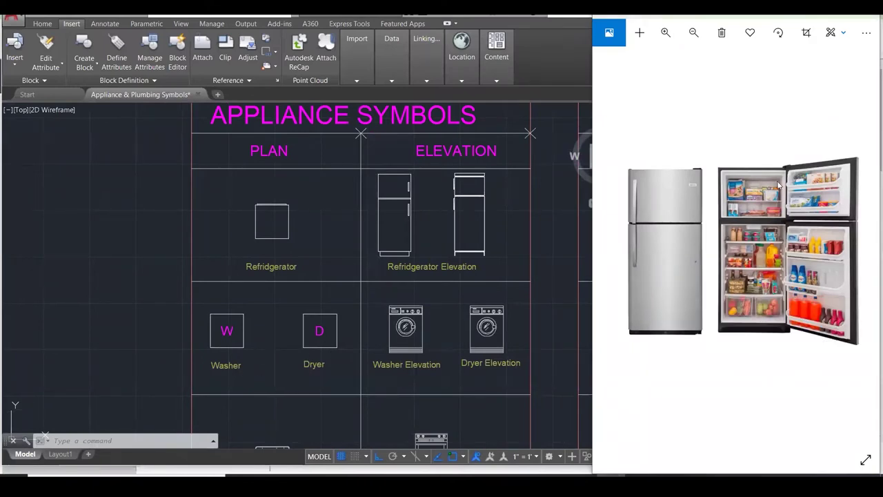
{"action": "scroll", "coordinate": [773, 214], "scroll_direction": "down", "scroll_amount": 2}
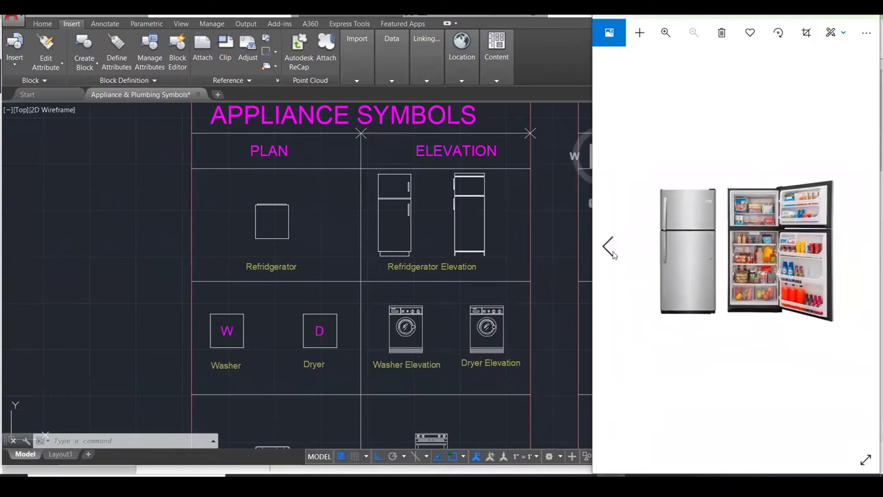
Browse the appliance photos in the image viewer and bring up the white washer and dryer picture.
{"action": "left_click", "coordinate": [609, 248]}
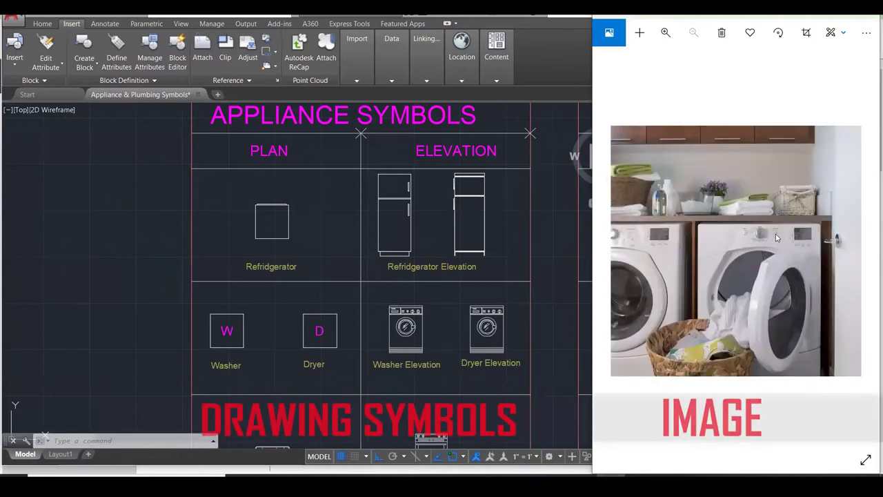
{"action": "left_click", "coordinate": [607, 246]}
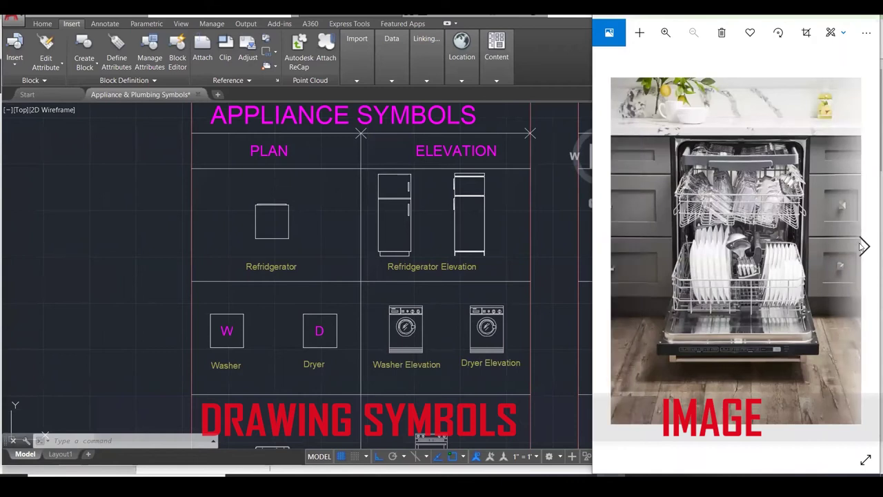
{"action": "left_click", "coordinate": [863, 247]}
{"action": "left_click", "coordinate": [862, 247]}
{"action": "left_click", "coordinate": [610, 247]}
{"action": "left_click", "coordinate": [610, 247]}
{"action": "left_click", "coordinate": [610, 247]}
{"action": "left_click", "coordinate": [864, 245]}
{"action": "left_click", "coordinate": [864, 245]}
{"action": "left_click", "coordinate": [864, 245]}
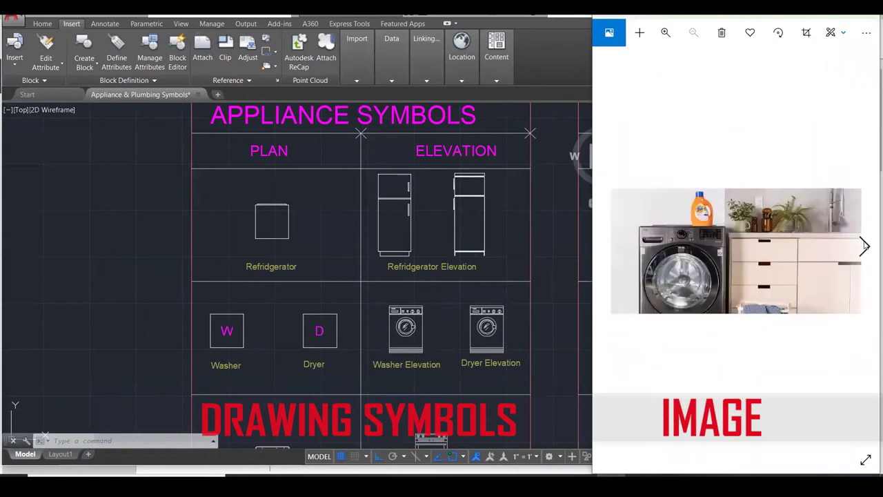
{"action": "left_click", "coordinate": [863, 245]}
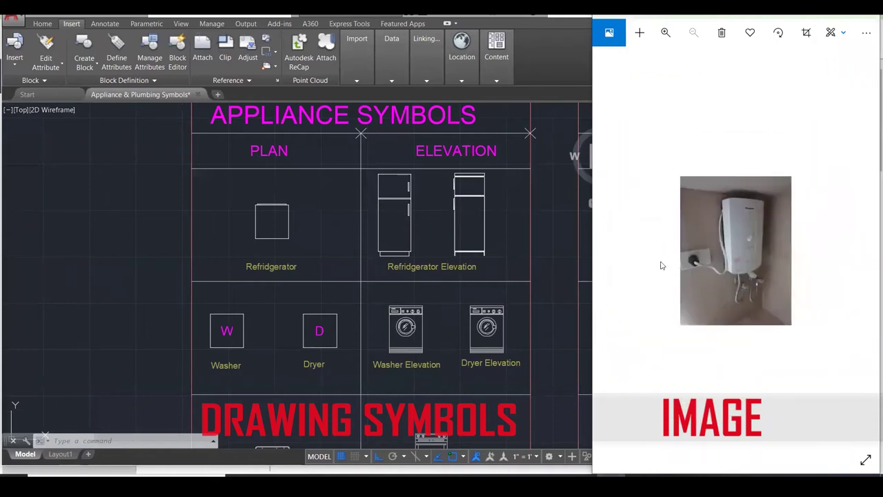
{"action": "left_click", "coordinate": [608, 246]}
{"action": "left_click", "coordinate": [608, 246]}
{"action": "left_click", "coordinate": [607, 246]}
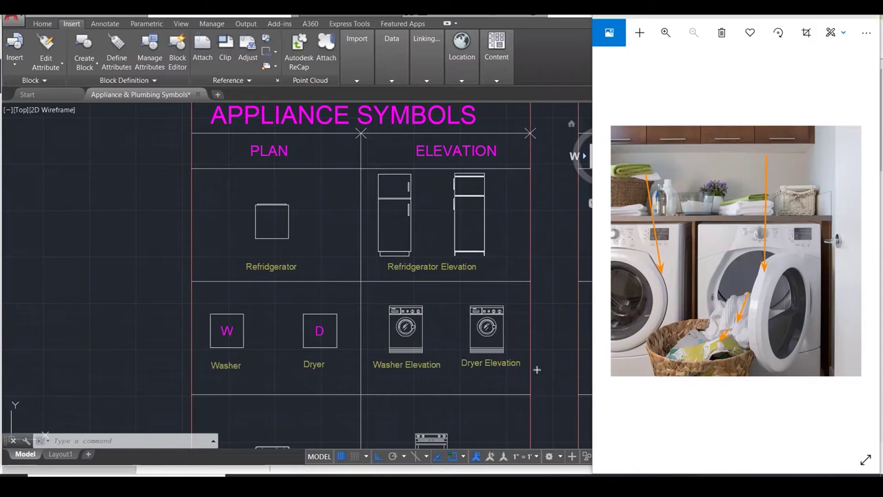
Switch to AutoCAD and examine the washer and dryer plan symbols, highlighting their W and D letters, then clear the selection.
{"action": "left_click", "coordinate": [179, 376]}
{"action": "scroll", "coordinate": [213, 316], "scroll_direction": "up", "scroll_amount": 2}
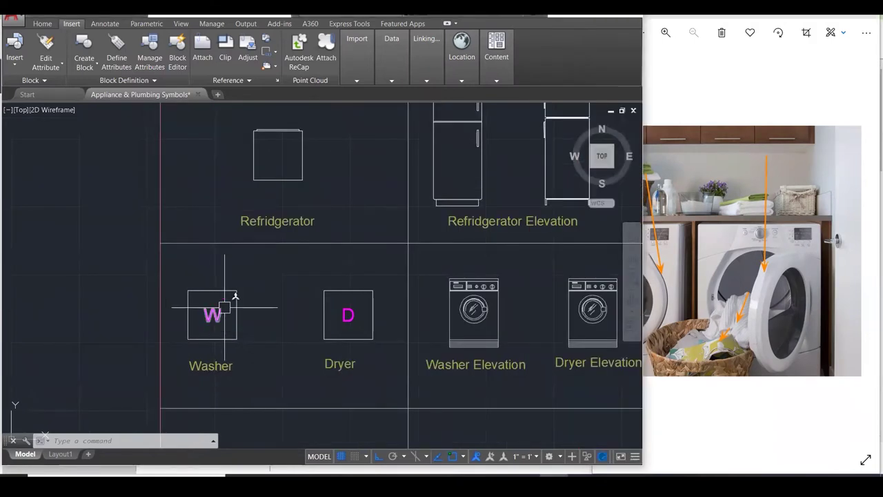
{"action": "left_click", "coordinate": [224, 307]}
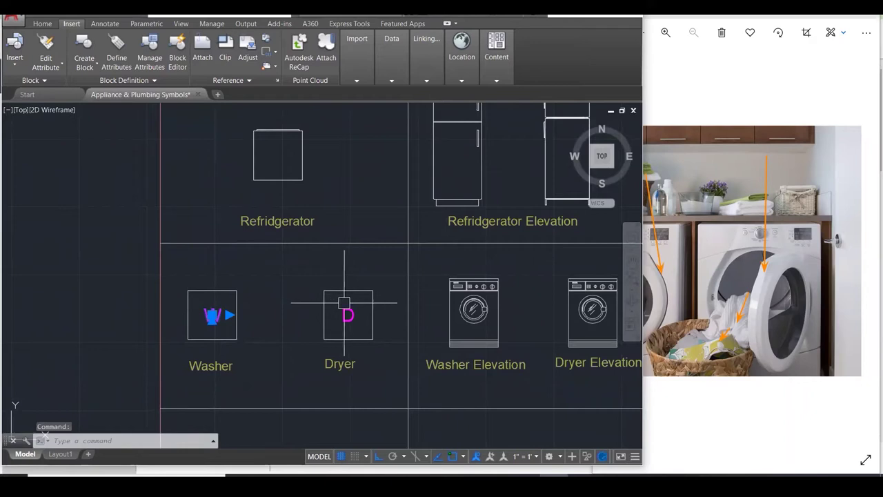
{"action": "left_click", "coordinate": [349, 308]}
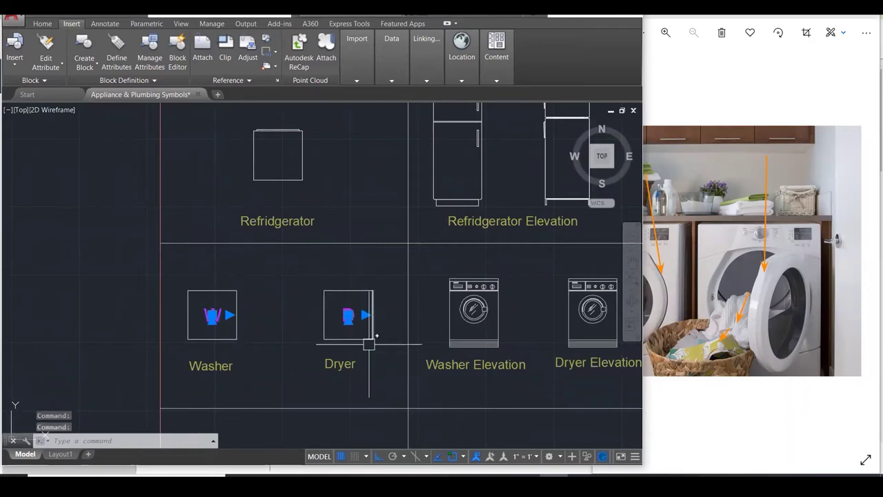
{"action": "scroll", "coordinate": [369, 344], "scroll_direction": "up", "scroll_amount": 1}
{"action": "key", "text": "Escape"}
{"action": "key", "text": "Escape"}
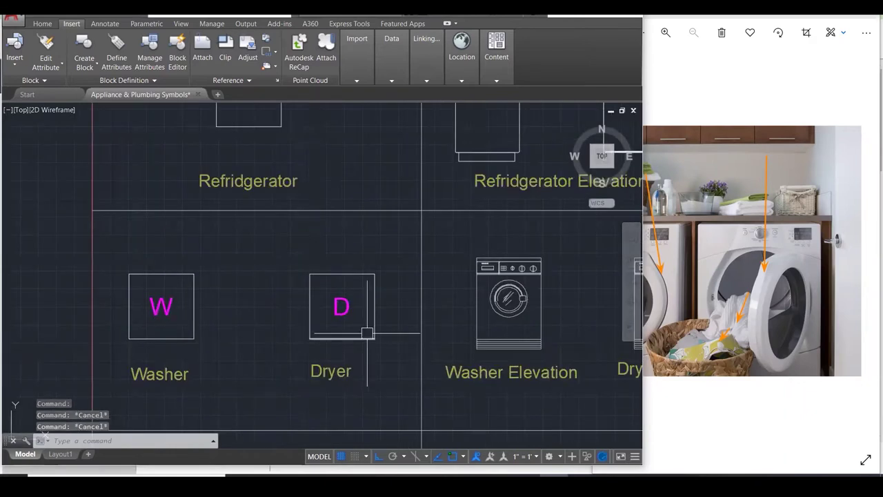
{"action": "scroll", "coordinate": [367, 333], "scroll_direction": "down", "scroll_amount": 1}
{"action": "scroll", "coordinate": [306, 262], "scroll_direction": "down", "scroll_amount": 1}
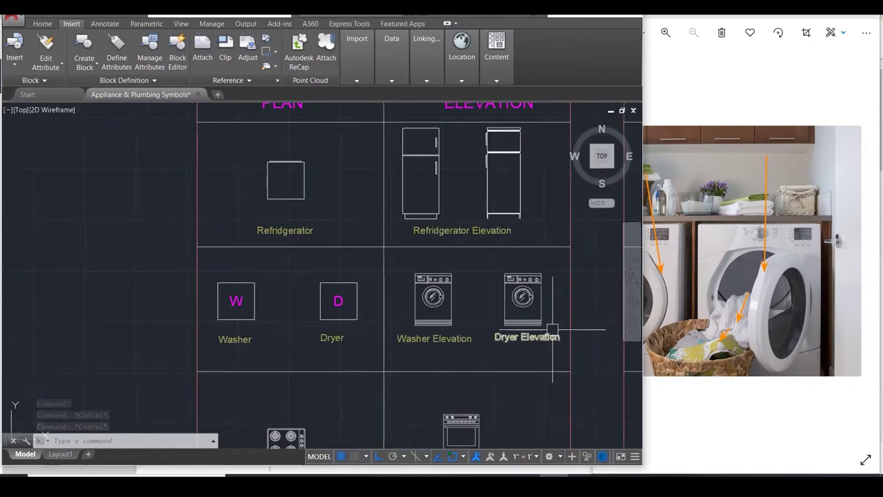
Inspect the washer and dryer elevation symbols up close, comparing their control panels, round doors and bases.
{"action": "scroll", "coordinate": [552, 329], "scroll_direction": "up", "scroll_amount": 2}
{"action": "scroll", "coordinate": [555, 331], "scroll_direction": "down", "scroll_amount": 1}
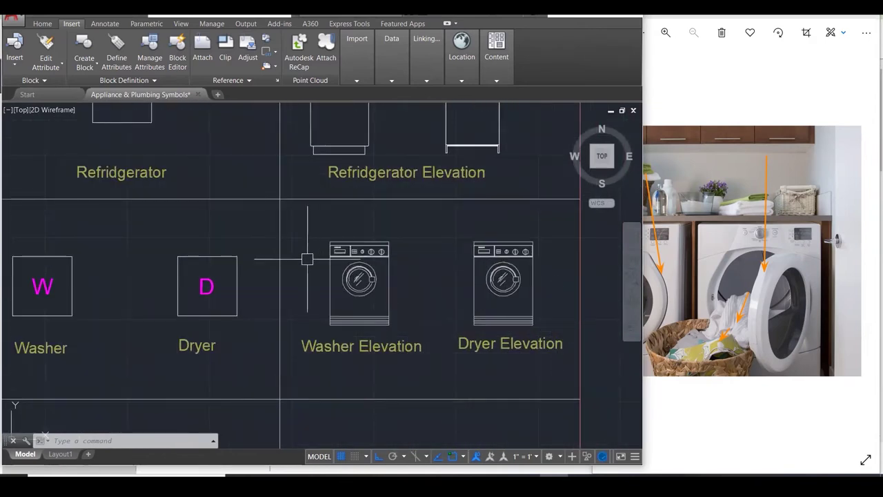
{"action": "scroll", "coordinate": [305, 256], "scroll_direction": "up", "scroll_amount": 2}
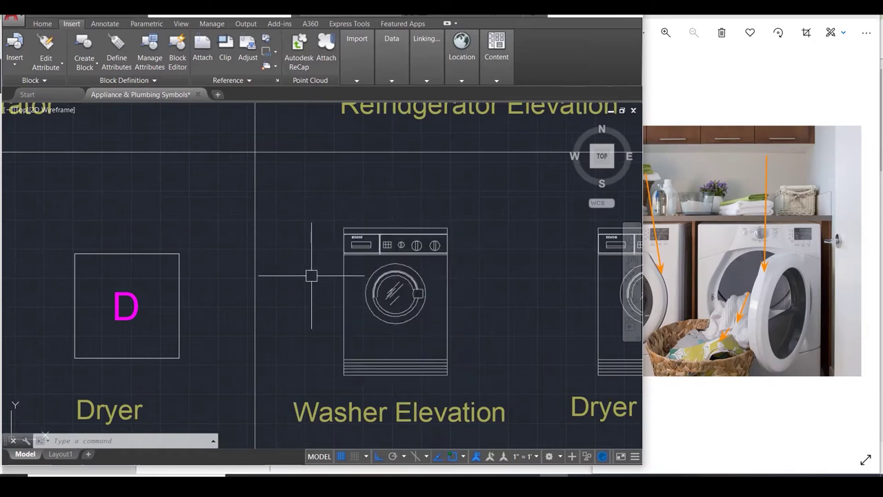
{"action": "scroll", "coordinate": [279, 300], "scroll_direction": "down", "scroll_amount": 1}
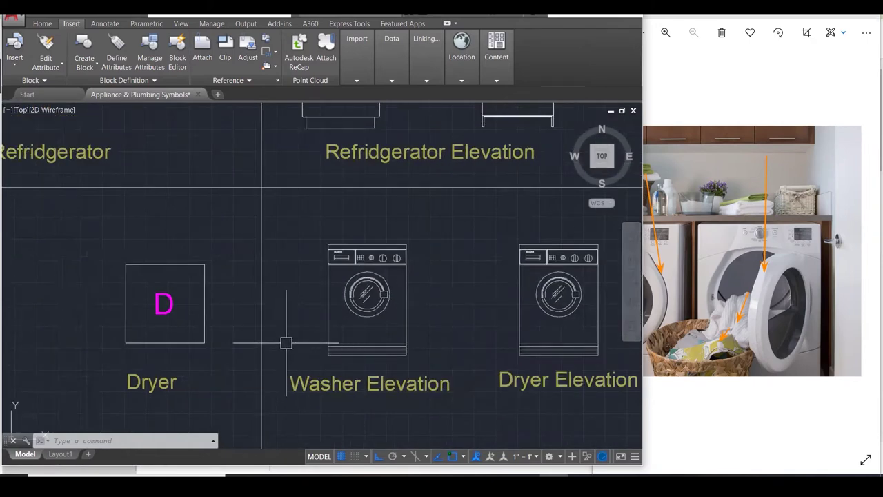
{"action": "scroll", "coordinate": [287, 345], "scroll_direction": "down", "scroll_amount": 1}
{"action": "scroll", "coordinate": [526, 335], "scroll_direction": "up", "scroll_amount": 2}
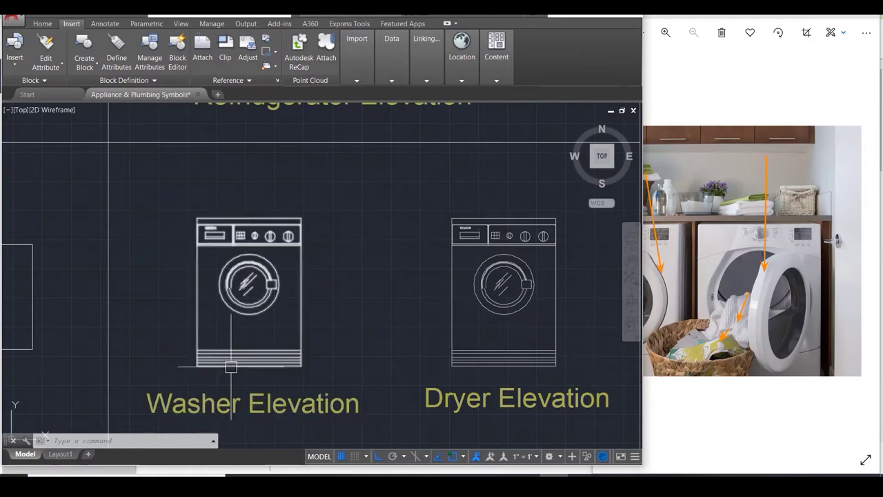
{"action": "scroll", "coordinate": [381, 320], "scroll_direction": "down", "scroll_amount": 3}
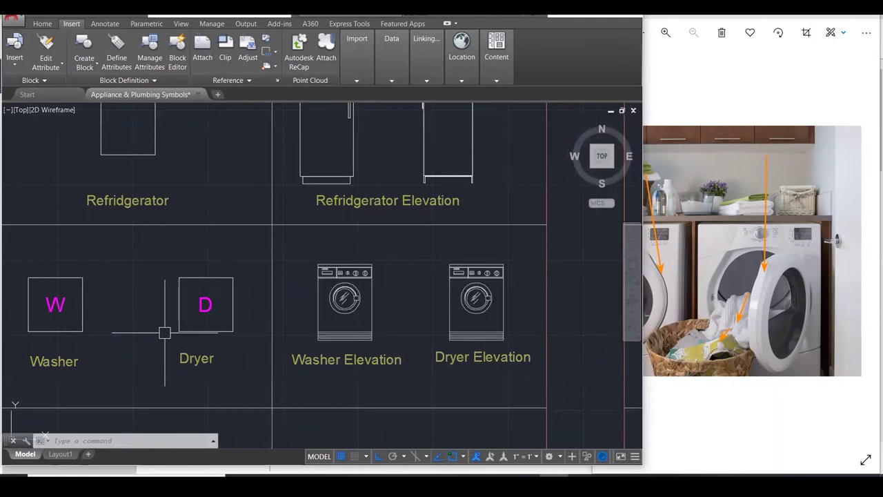
Compare the washer and dryer elevation symbols with the laundry photo, pointing out the bases of both machines in the picture.
{"action": "scroll", "coordinate": [364, 359], "scroll_direction": "up", "scroll_amount": 3}
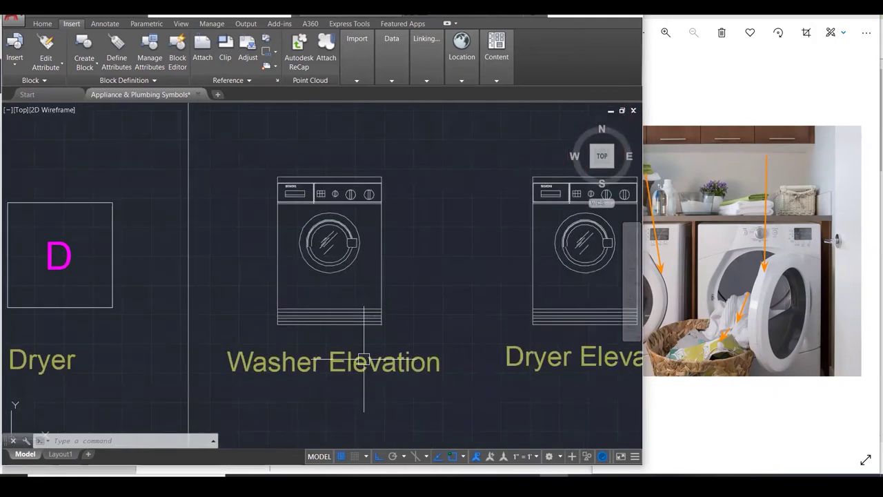
{"action": "scroll", "coordinate": [229, 369], "scroll_direction": "down", "scroll_amount": 1}
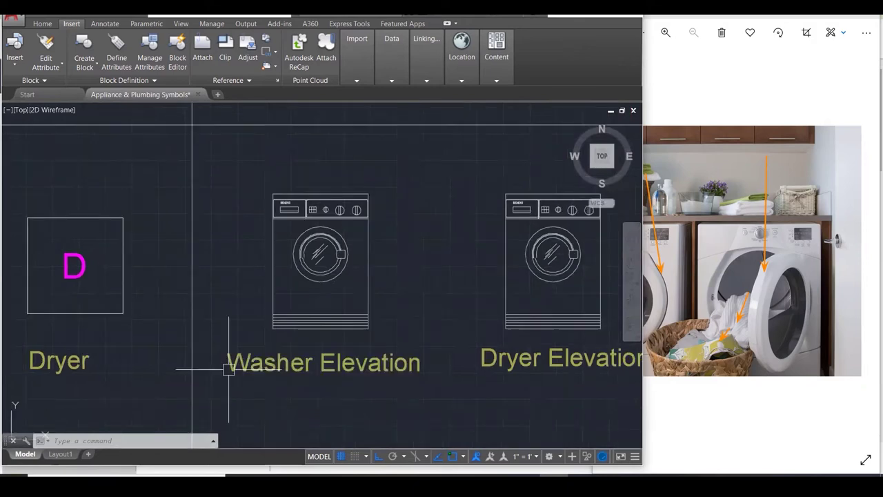
{"action": "scroll", "coordinate": [228, 369], "scroll_direction": "down", "scroll_amount": 1}
{"action": "left_click", "coordinate": [762, 271]}
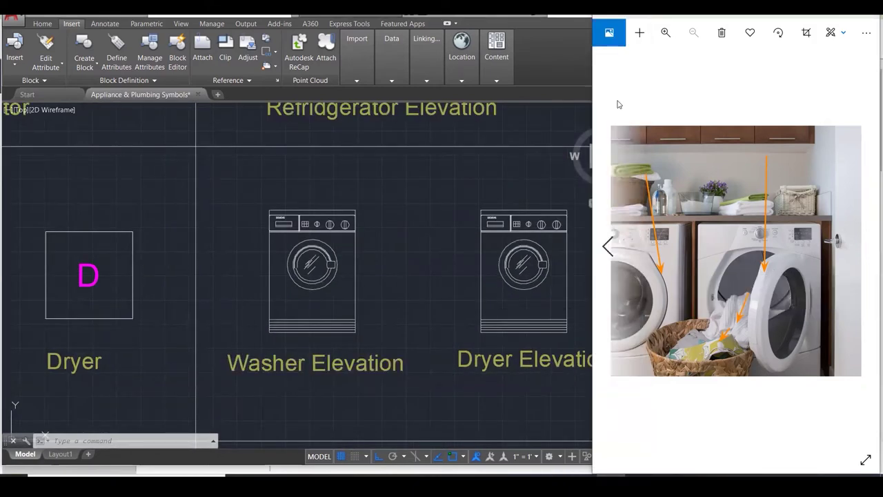
{"action": "key", "text": "Left"}
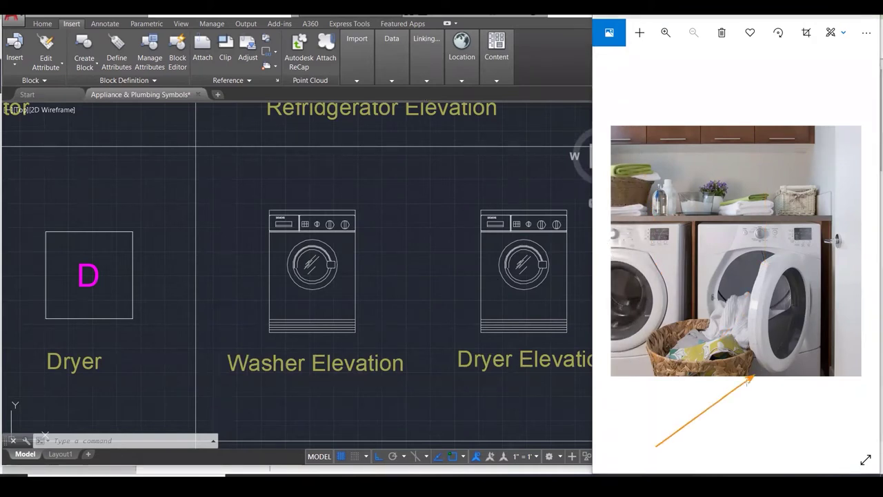
{"action": "left_click_drag", "start_coordinate": [648, 439], "coordinate": [632, 360]}
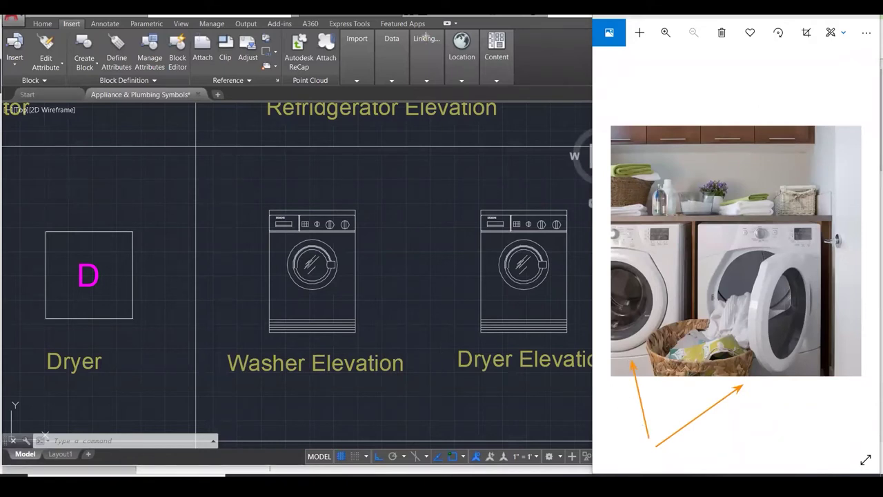
Return to the AutoCAD drawing and inspect the Cooker plan symbol below the washer and dryer row.
{"action": "scroll", "coordinate": [407, 271], "scroll_direction": "down", "scroll_amount": 3}
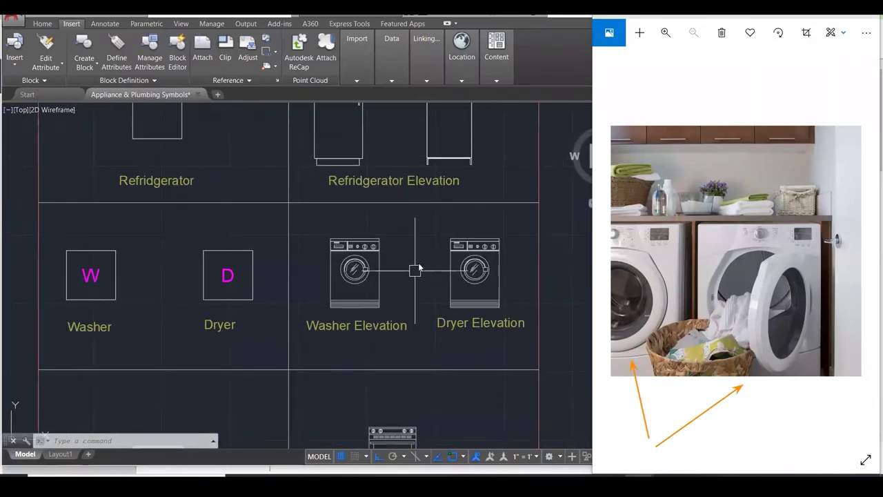
{"action": "left_click", "coordinate": [400, 251]}
{"action": "scroll", "coordinate": [400, 251], "scroll_direction": "down", "scroll_amount": 4}
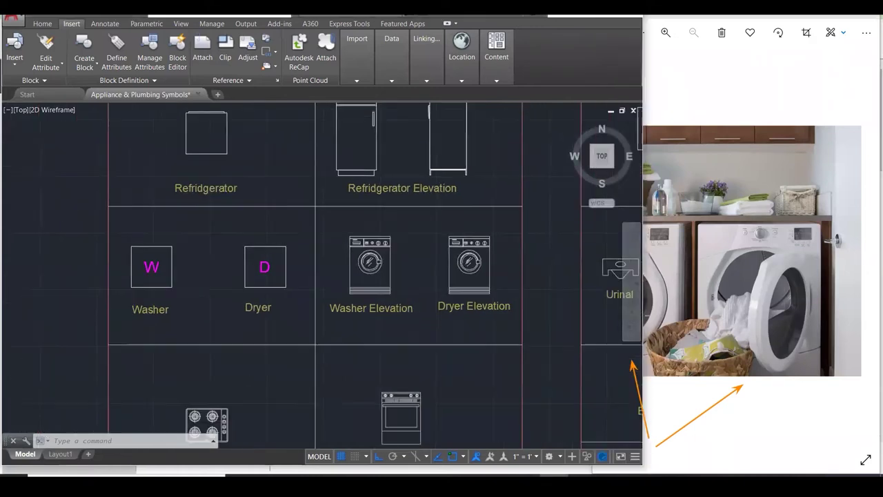
{"action": "scroll", "coordinate": [281, 401], "scroll_direction": "up", "scroll_amount": 5}
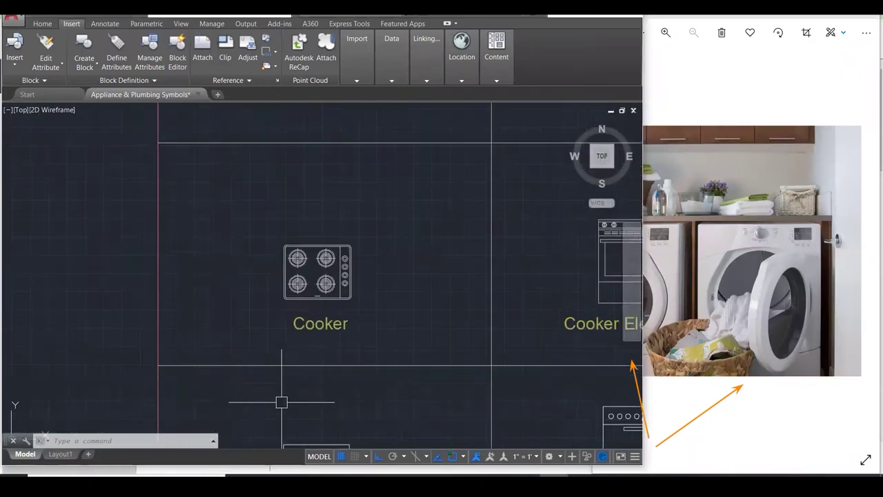
{"action": "scroll", "coordinate": [158, 342], "scroll_direction": "down", "scroll_amount": 2}
{"action": "scroll", "coordinate": [278, 311], "scroll_direction": "up", "scroll_amount": 4}
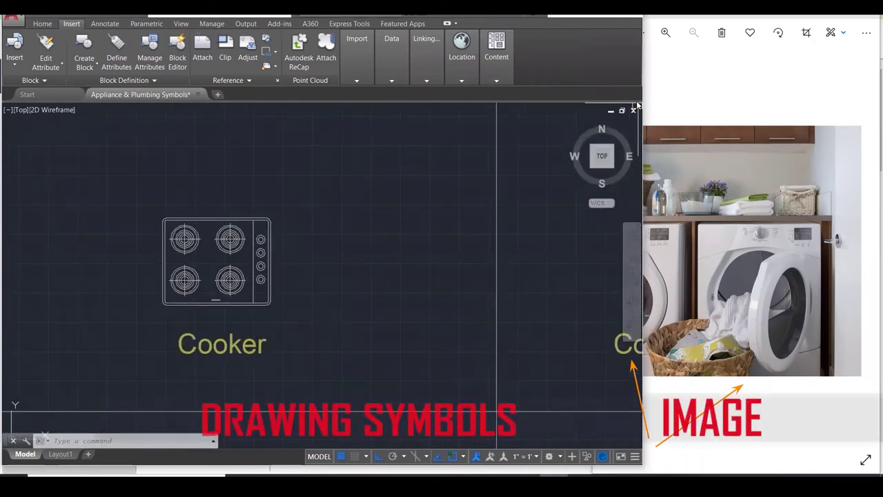
Bring up the stainless steel cooker photo in the image viewer and compare its burners and knobs with the Cooker plan symbol.
{"action": "left_click", "coordinate": [864, 246]}
{"action": "left_click", "coordinate": [865, 247]}
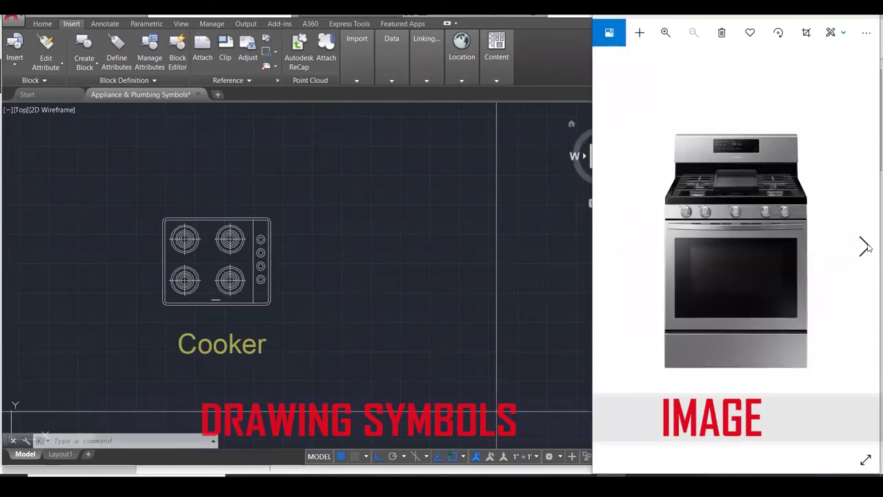
{"action": "scroll", "coordinate": [777, 174], "scroll_direction": "up", "scroll_amount": 4}
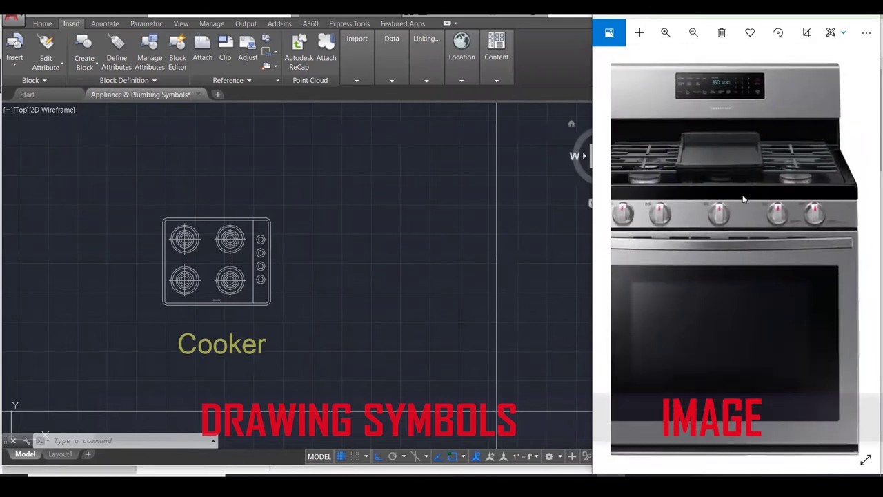
{"action": "left_click_drag", "start_coordinate": [751, 223], "coordinate": [763, 228]}
{"action": "scroll", "coordinate": [753, 207], "scroll_direction": "down", "scroll_amount": 3}
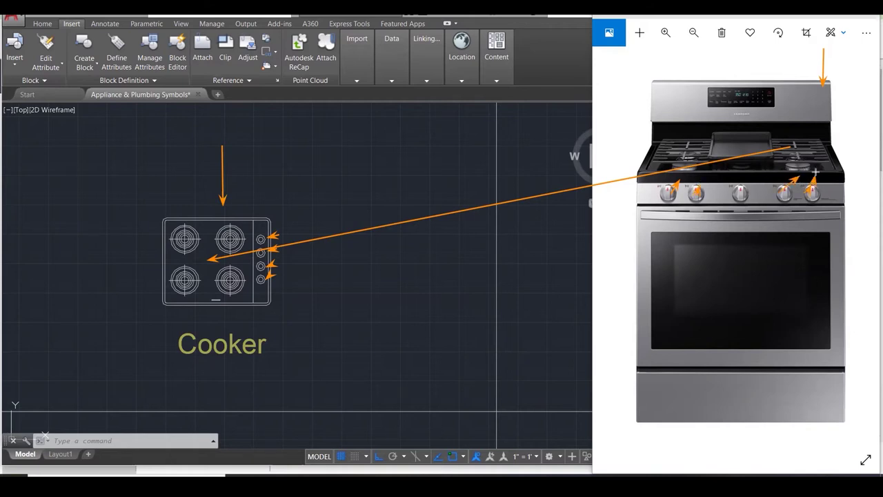
{"action": "left_click_drag", "start_coordinate": [739, 203], "coordinate": [749, 258]}
{"action": "key", "text": "Escape"}
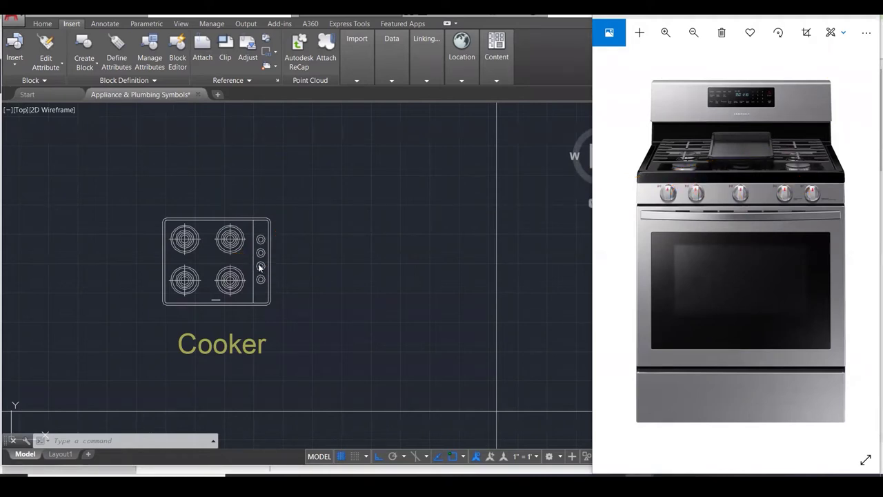
Switch to AutoCAD and examine the Cooker Elevation symbol up close.
{"action": "left_click", "coordinate": [283, 262]}
{"action": "scroll", "coordinate": [282, 261], "scroll_direction": "down", "scroll_amount": 1}
{"action": "scroll", "coordinate": [283, 262], "scroll_direction": "down", "scroll_amount": 2}
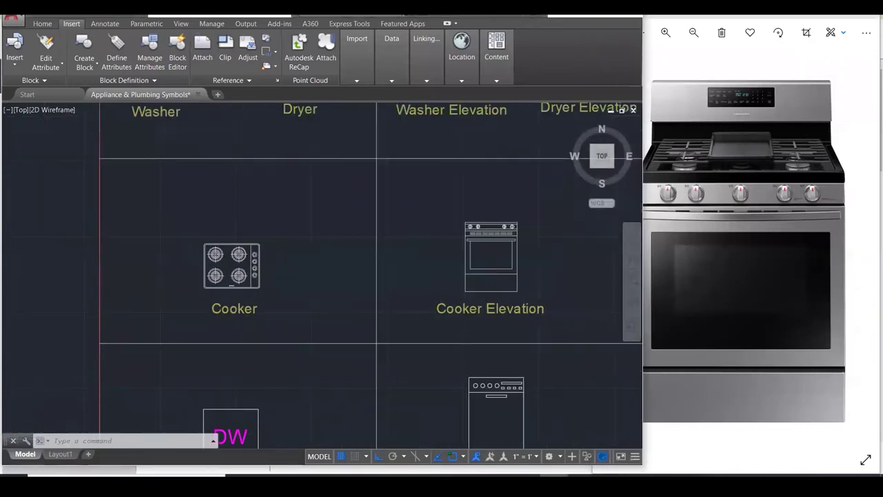
{"action": "scroll", "coordinate": [528, 249], "scroll_direction": "up", "scroll_amount": 3}
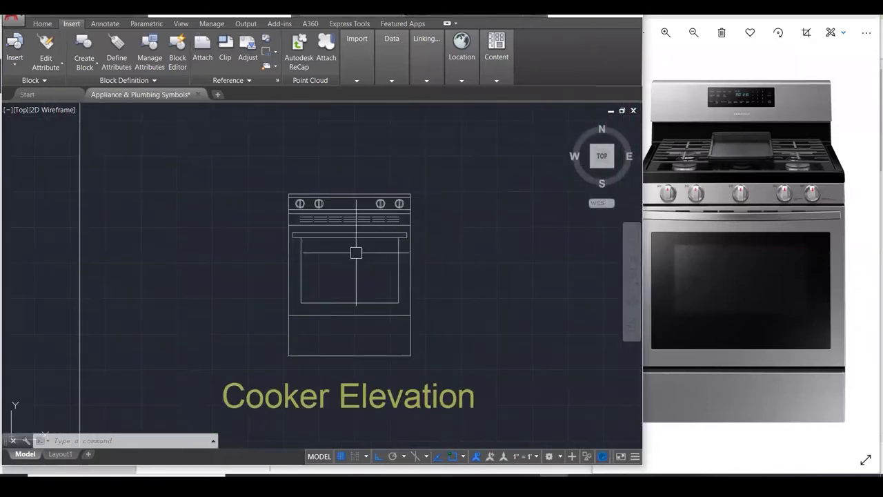
{"action": "scroll", "coordinate": [356, 253], "scroll_direction": "up", "scroll_amount": 2}
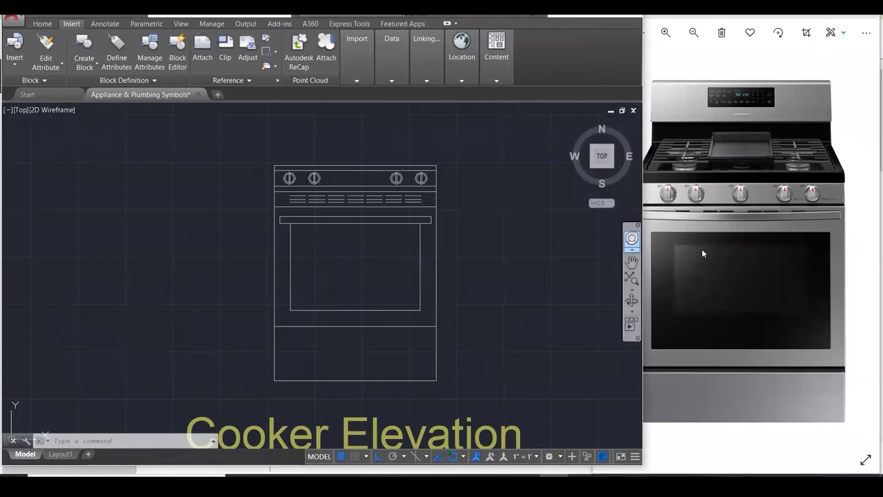
Compare the cooker photo with its elevation by marking the front, oven window and knob panel on both, then clear the marks.
{"action": "left_click", "coordinate": [704, 251]}
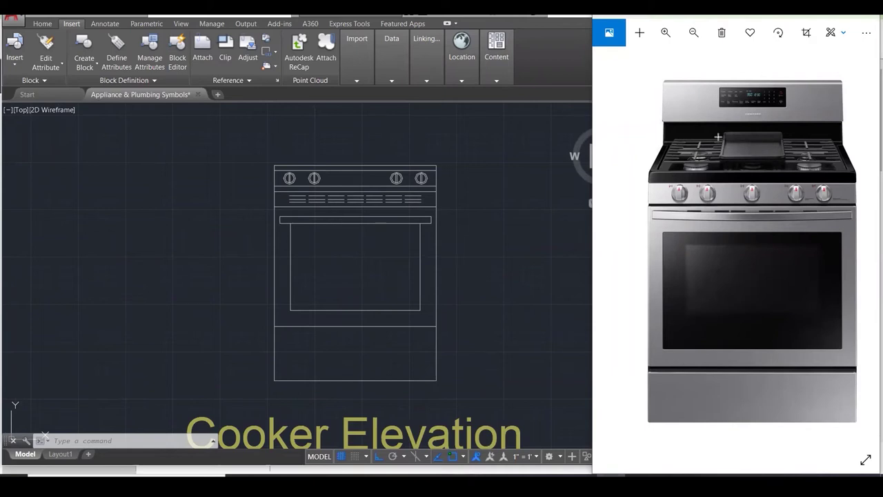
{"action": "left_click_drag", "start_coordinate": [644, 171], "coordinate": [860, 424]}
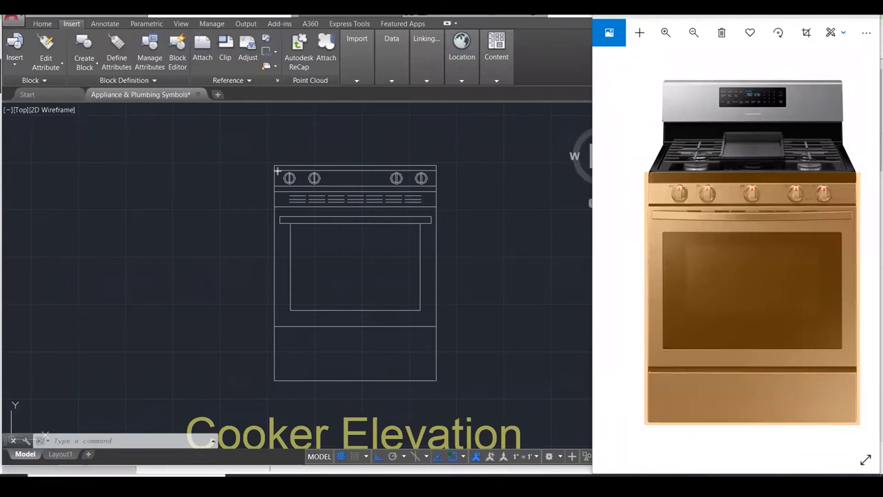
{"action": "left_click", "coordinate": [278, 170]}
{"action": "left_click", "coordinate": [439, 382]}
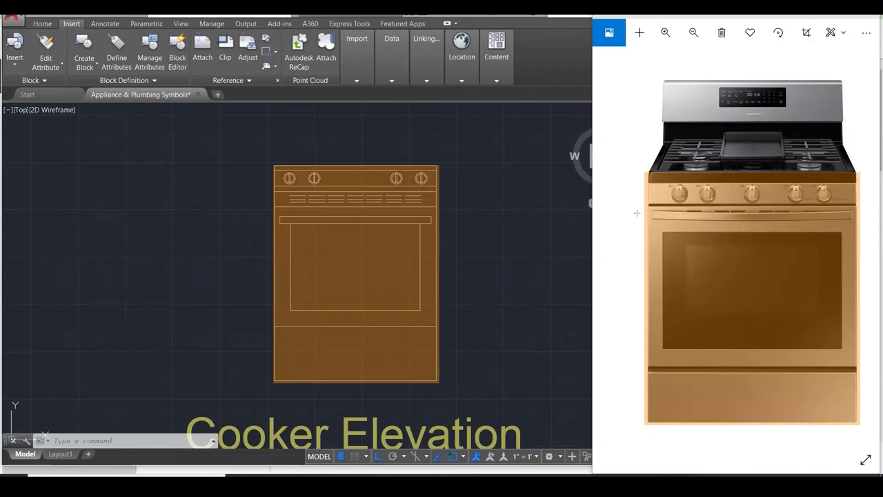
{"action": "left_click_drag", "start_coordinate": [664, 233], "coordinate": [842, 349]}
{"action": "mouse_move", "coordinate": [289, 222]}
{"action": "left_mouse_down"}
{"action": "mouse_move", "coordinate": [401, 315]}
{"action": "mouse_move", "coordinate": [423, 313]}
{"action": "left_mouse_up"}
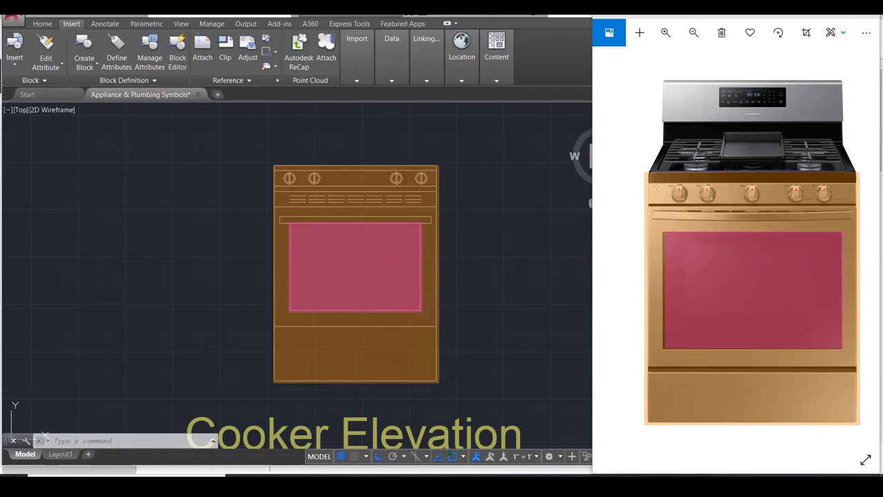
{"action": "left_click_drag", "start_coordinate": [659, 185], "coordinate": [854, 196]}
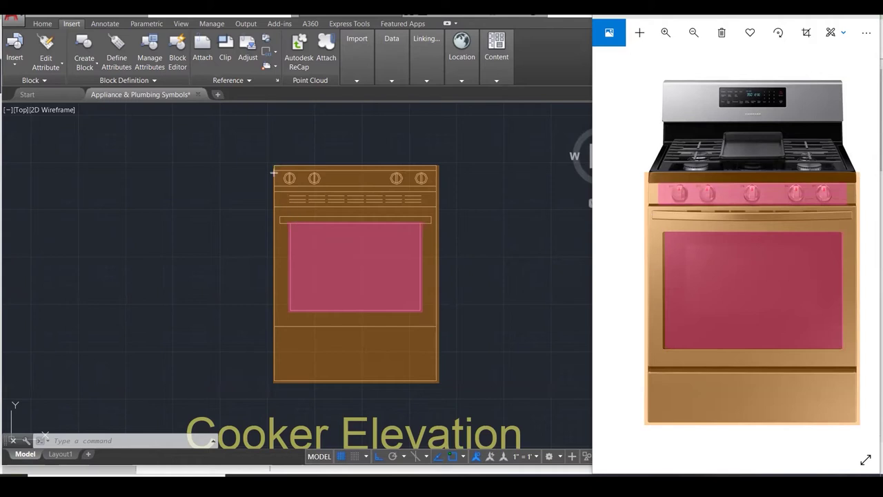
{"action": "mouse_move", "coordinate": [280, 178]}
{"action": "left_mouse_down"}
{"action": "mouse_move", "coordinate": [316, 183]}
{"action": "mouse_move", "coordinate": [430, 182]}
{"action": "left_mouse_up"}
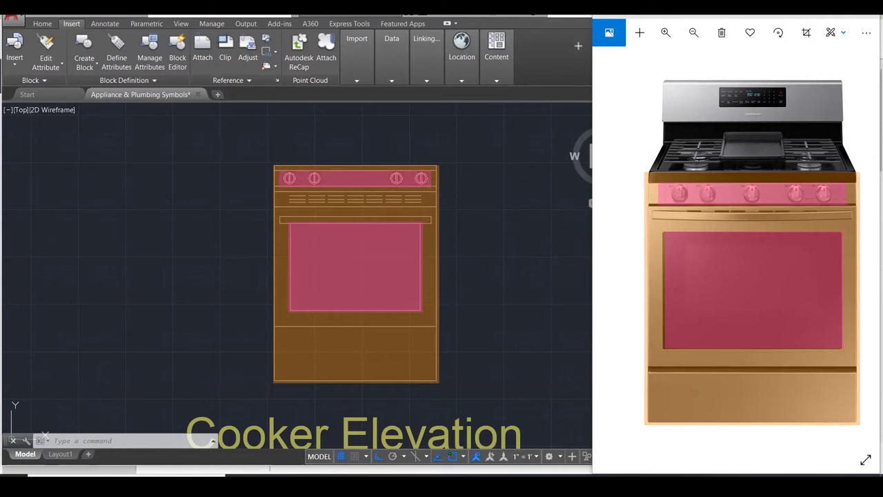
{"action": "key", "text": "Escape"}
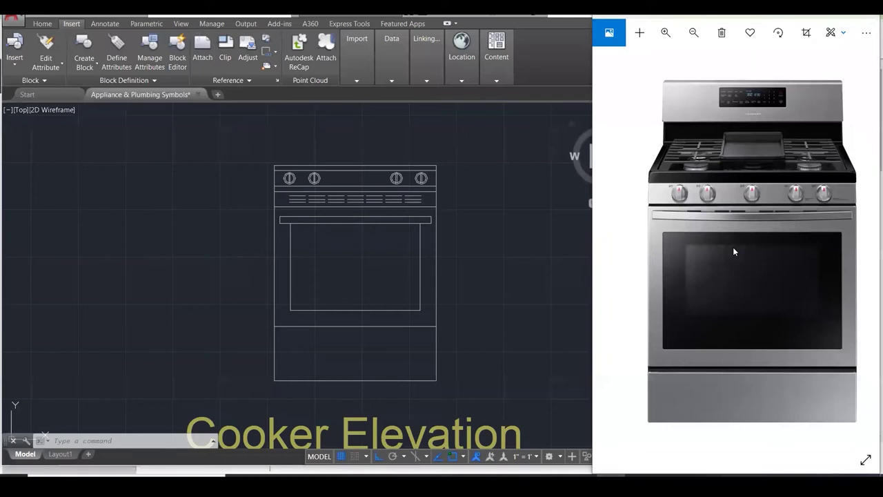
Return to the AutoCAD drawing and examine the Dishwasher plan and elevation symbols below the cooker row.
{"action": "scroll", "coordinate": [733, 247], "scroll_direction": "down", "scroll_amount": 2}
{"action": "left_click", "coordinate": [556, 264]}
{"action": "scroll", "coordinate": [333, 302], "scroll_direction": "down", "scroll_amount": 5}
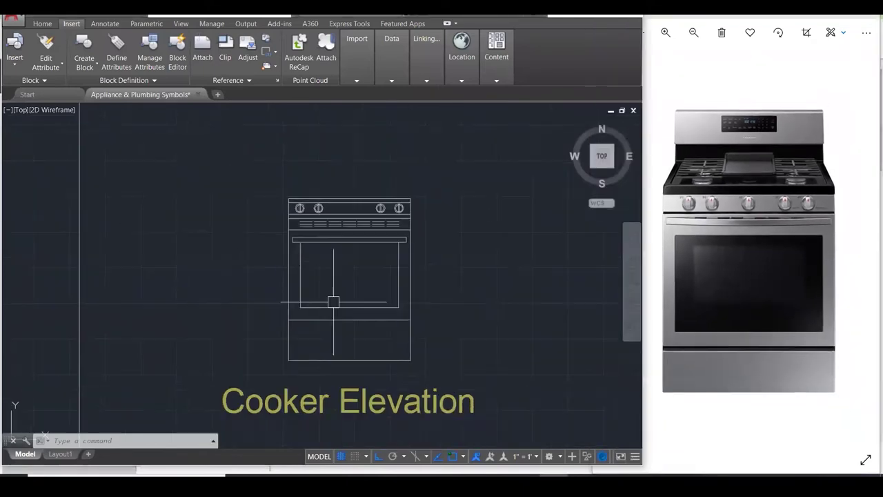
{"action": "scroll", "coordinate": [436, 186], "scroll_direction": "down", "scroll_amount": 3}
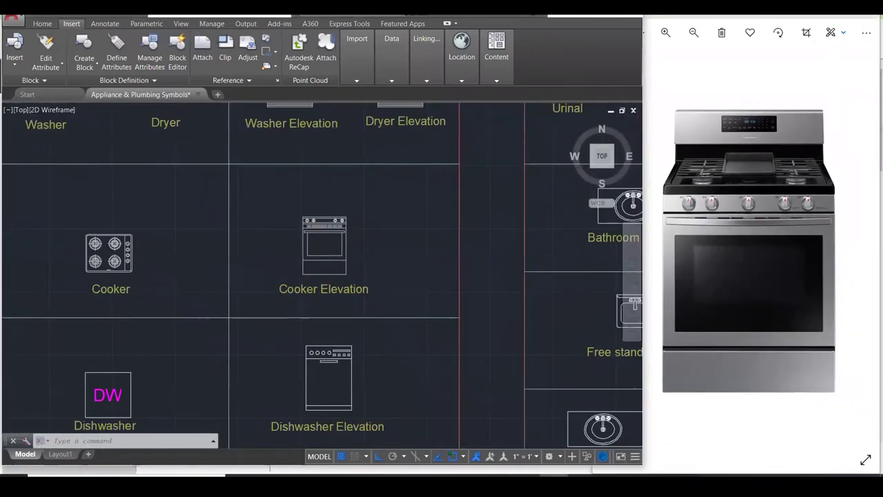
{"action": "scroll", "coordinate": [201, 399], "scroll_direction": "up", "scroll_amount": 1}
{"action": "scroll", "coordinate": [201, 399], "scroll_direction": "up", "scroll_amount": 4}
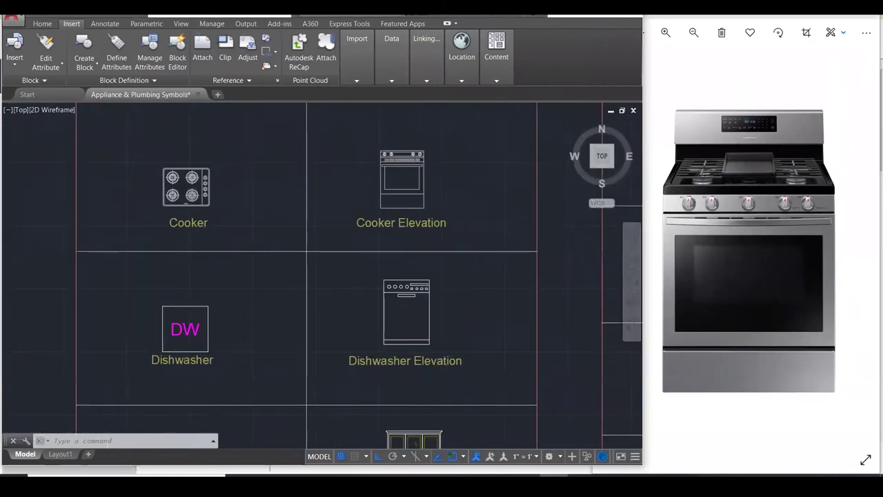
{"action": "scroll", "coordinate": [459, 330], "scroll_direction": "down", "scroll_amount": 1}
{"action": "scroll", "coordinate": [459, 329], "scroll_direction": "down", "scroll_amount": 1}
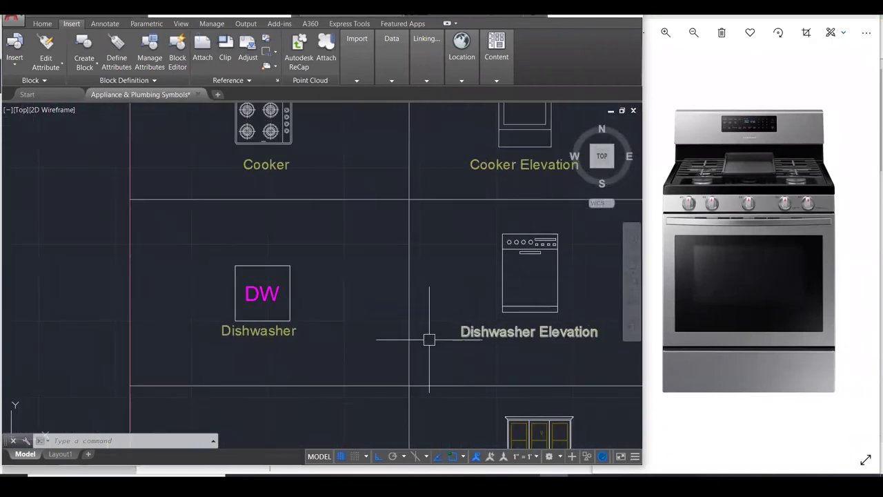
{"action": "scroll", "coordinate": [217, 293], "scroll_direction": "up", "scroll_amount": 2}
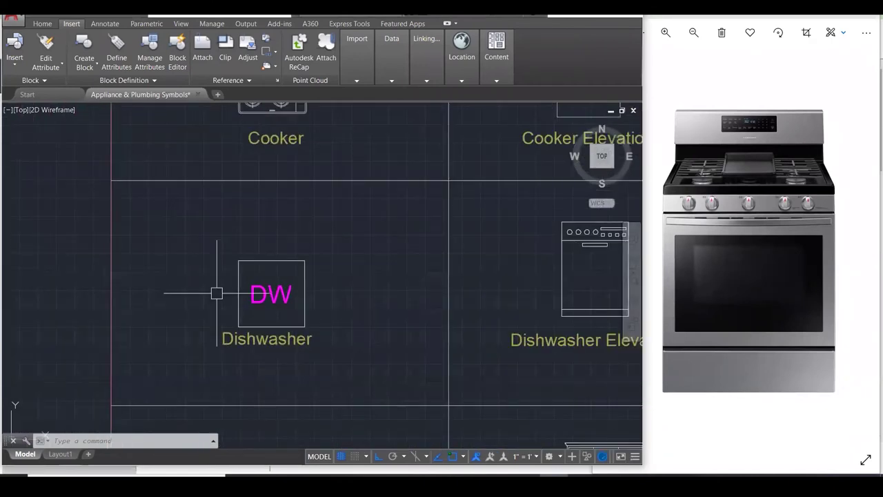
Browse the appliance photos in the image viewer to the open dishwasher picture and examine its racks up close.
{"action": "left_click", "coordinate": [785, 258]}
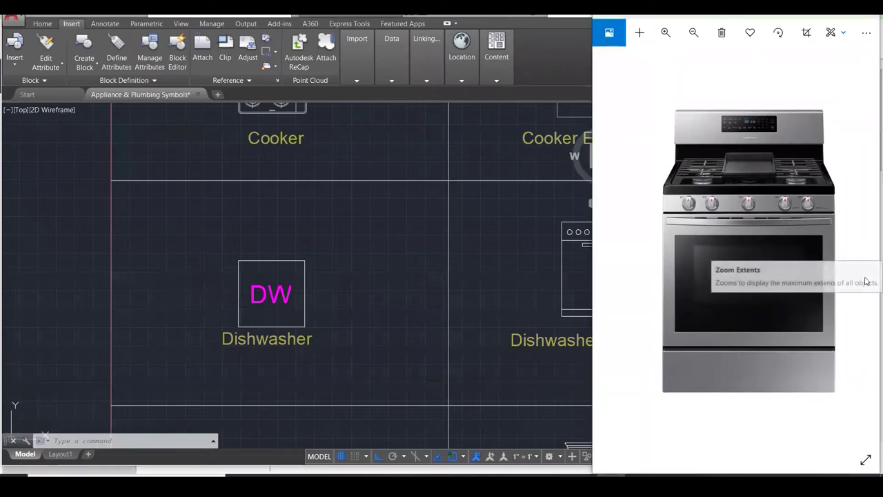
{"action": "scroll", "coordinate": [742, 249], "scroll_direction": "down", "scroll_amount": 2}
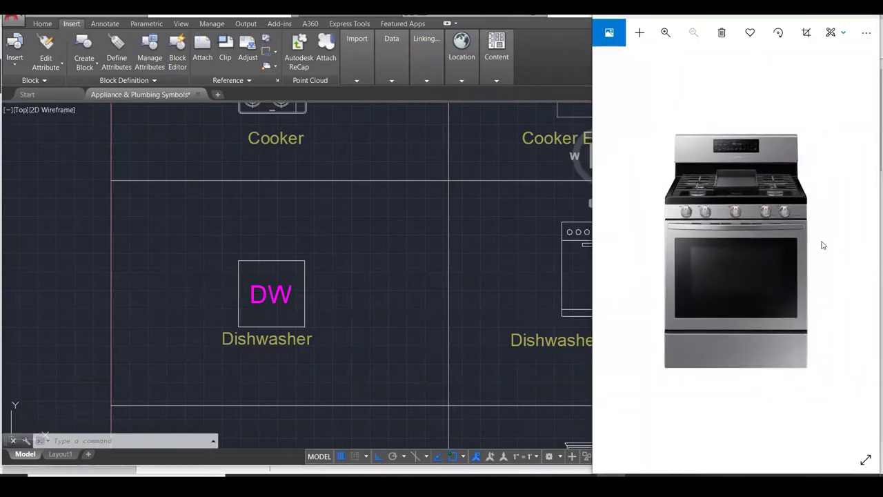
{"action": "left_click", "coordinate": [866, 246]}
{"action": "left_click", "coordinate": [867, 247]}
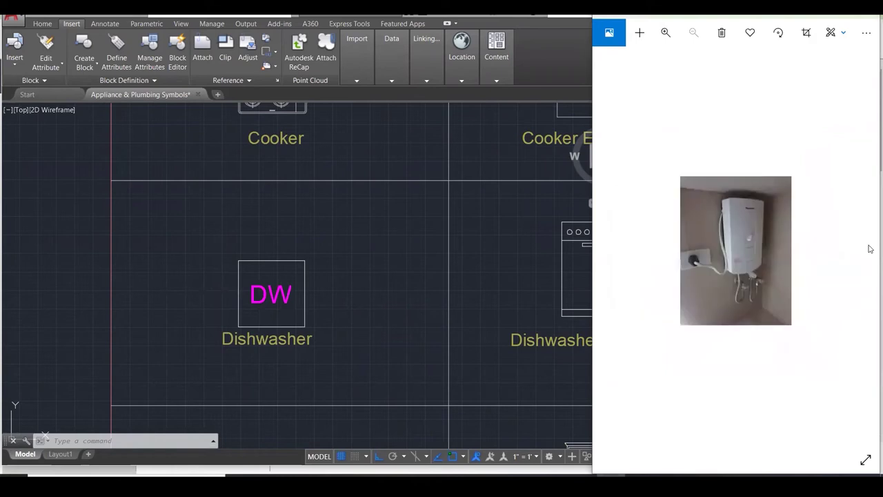
{"action": "left_click", "coordinate": [610, 256]}
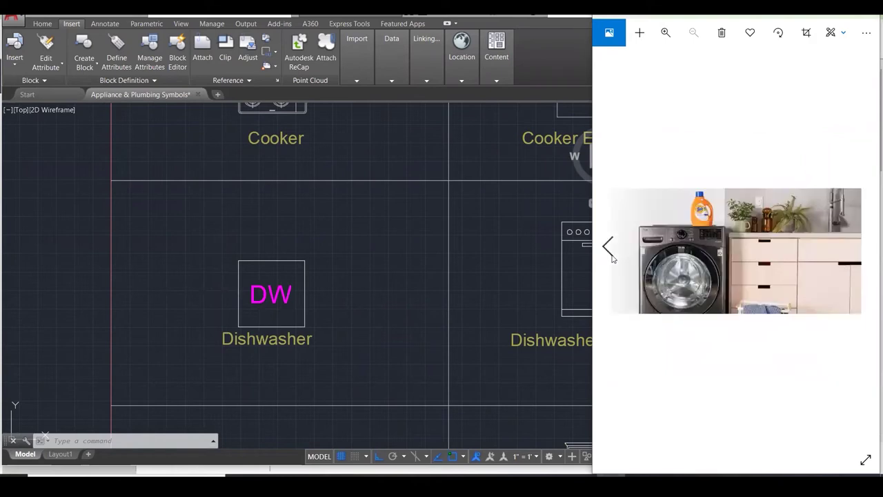
{"action": "left_click", "coordinate": [610, 249]}
{"action": "left_click", "coordinate": [610, 248]}
{"action": "left_click", "coordinate": [609, 249]}
{"action": "left_click", "coordinate": [610, 248]}
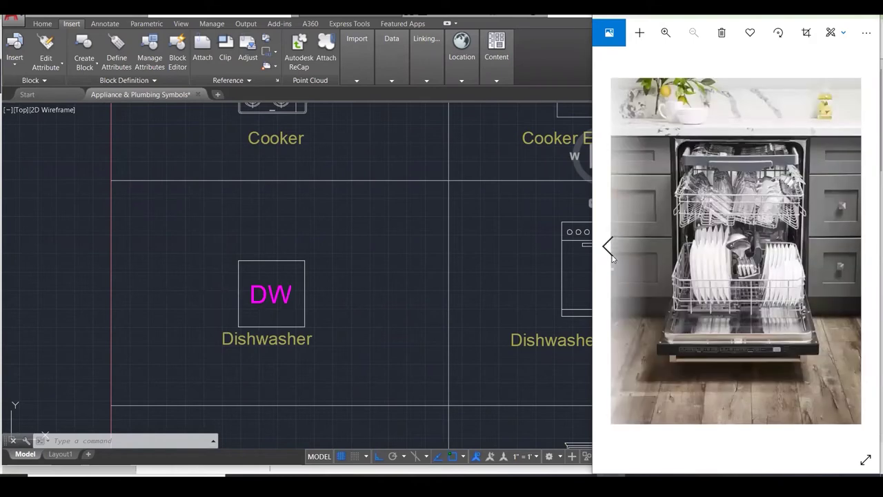
{"action": "scroll", "coordinate": [802, 225], "scroll_direction": "up", "scroll_amount": 1, "text": "ctrl"}
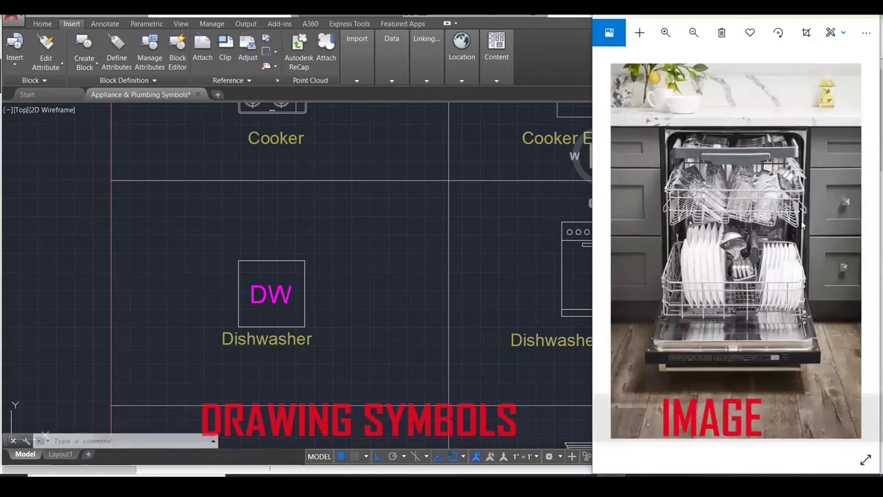
{"action": "scroll", "coordinate": [793, 217], "scroll_direction": "up", "scroll_amount": 2, "text": "ctrl"}
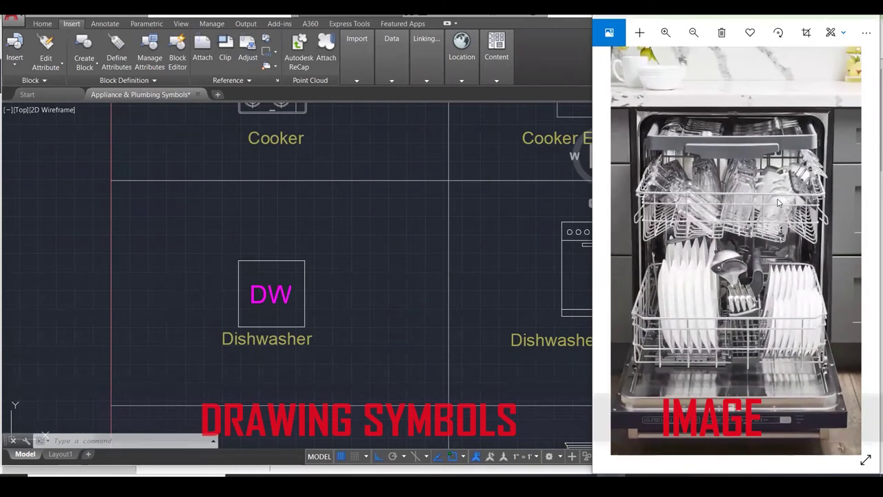
Mark the racks and the whole front opening of the open dishwasher in the photo.
{"action": "scroll", "coordinate": [778, 202], "scroll_direction": "down", "scroll_amount": 1, "text": "ctrl"}
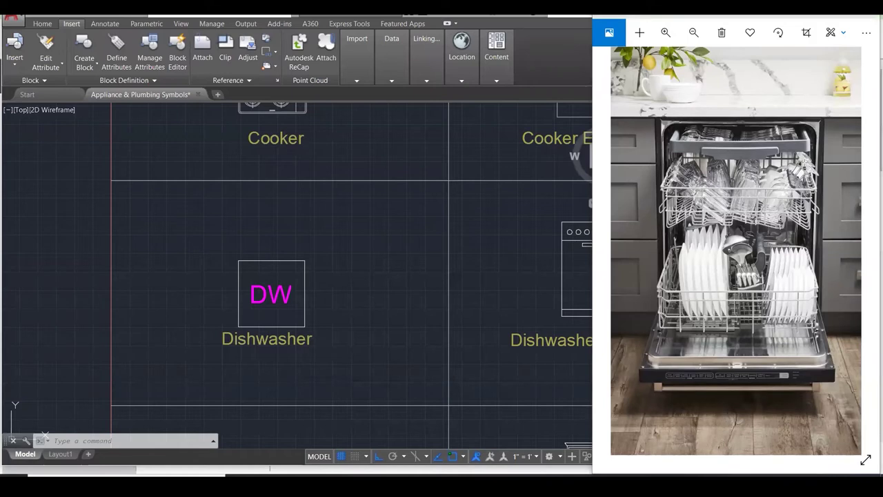
{"action": "left_click_drag", "start_coordinate": [803, 162], "coordinate": [804, 94]}
{"action": "left_click_drag", "start_coordinate": [717, 160], "coordinate": [718, 95]}
{"action": "left_click_drag", "start_coordinate": [745, 154], "coordinate": [749, 96]}
{"action": "left_click_drag", "start_coordinate": [661, 118], "coordinate": [819, 342]}
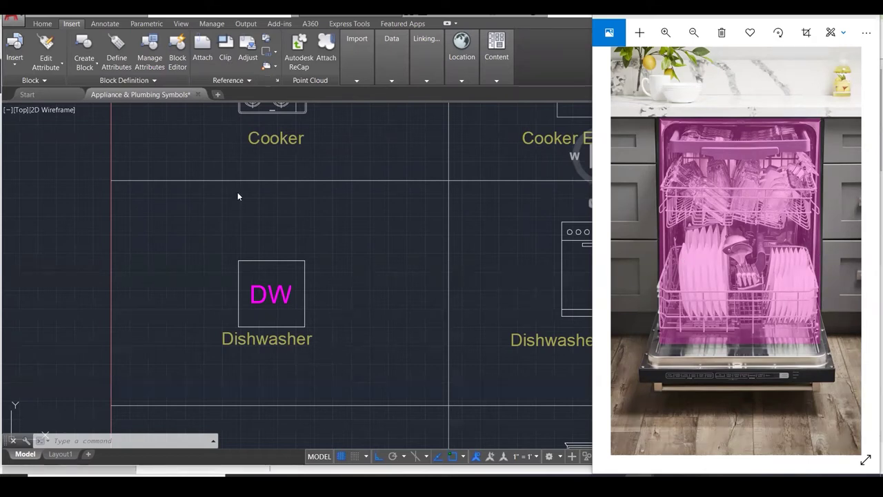
Switch to AutoCAD and examine the Dishwasher plan and Dishwasher Elevation symbols up close.
{"action": "left_click", "coordinate": [171, 252]}
{"action": "scroll", "coordinate": [427, 241], "scroll_direction": "down", "scroll_amount": 3}
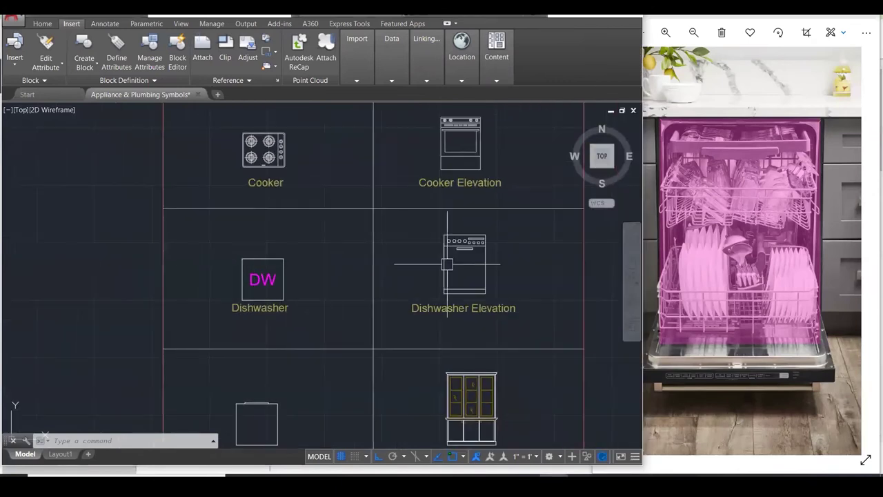
{"action": "scroll", "coordinate": [197, 314], "scroll_direction": "up", "scroll_amount": 5}
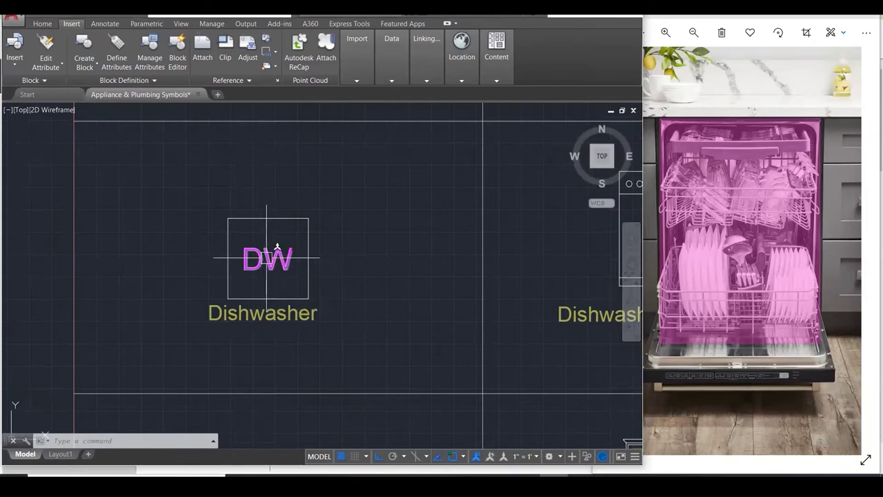
{"action": "scroll", "coordinate": [21, 316], "scroll_direction": "down", "scroll_amount": 3}
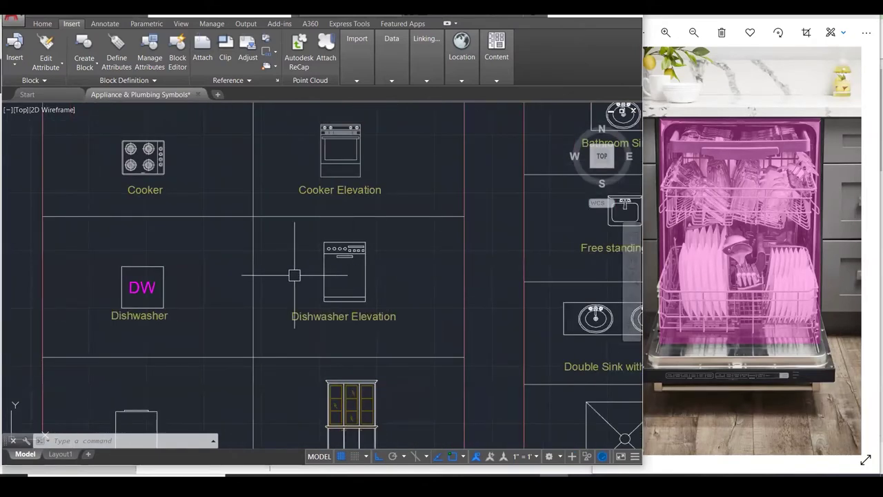
{"action": "scroll", "coordinate": [300, 298], "scroll_direction": "up", "scroll_amount": 1}
{"action": "scroll", "coordinate": [301, 298], "scroll_direction": "up", "scroll_amount": 4}
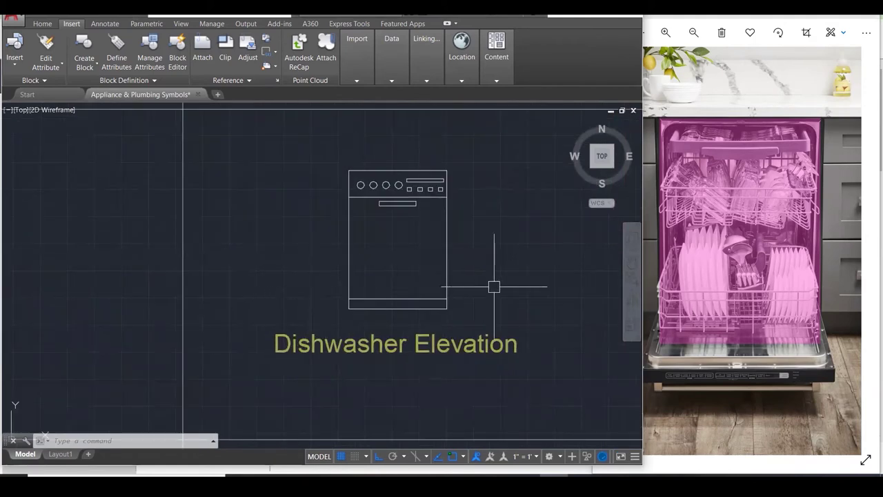
{"action": "scroll", "coordinate": [495, 287], "scroll_direction": "up", "scroll_amount": 1}
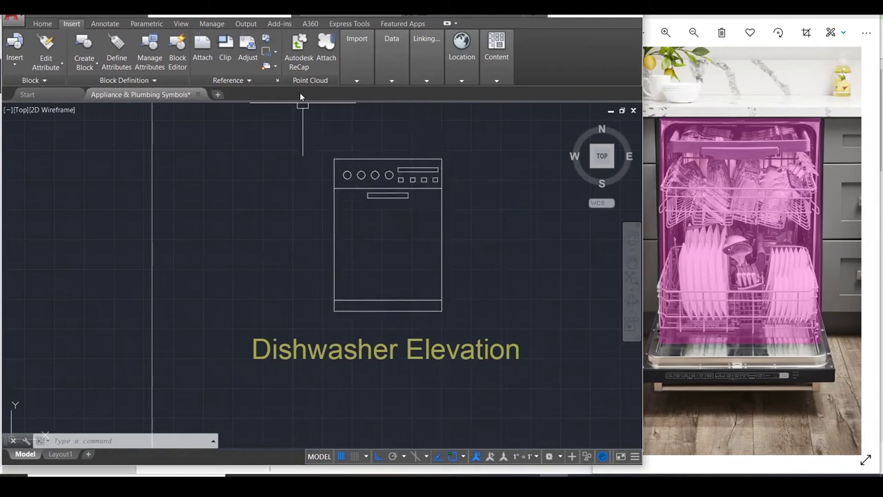
Mark the handle on the dishwasher elevation, point from its door to the photo's interior, and clear the marks.
{"action": "left_click_drag", "start_coordinate": [362, 194], "coordinate": [403, 201]}
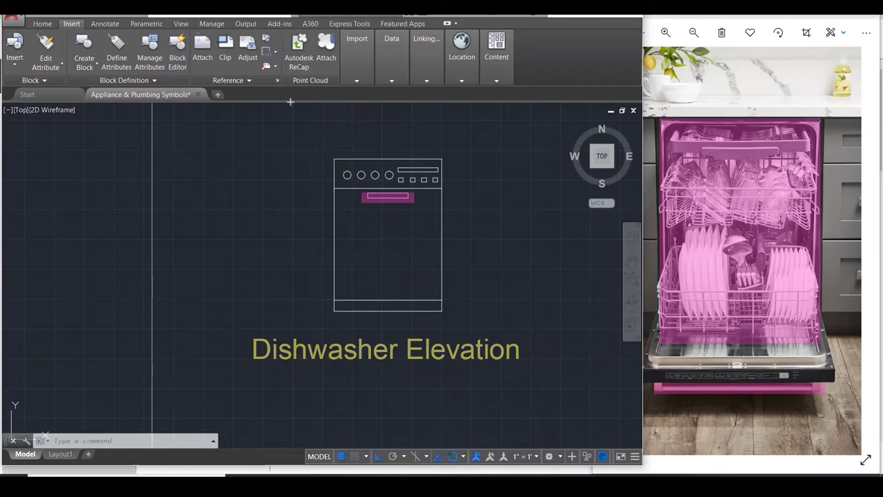
{"action": "left_click_drag", "start_coordinate": [435, 290], "coordinate": [662, 276]}
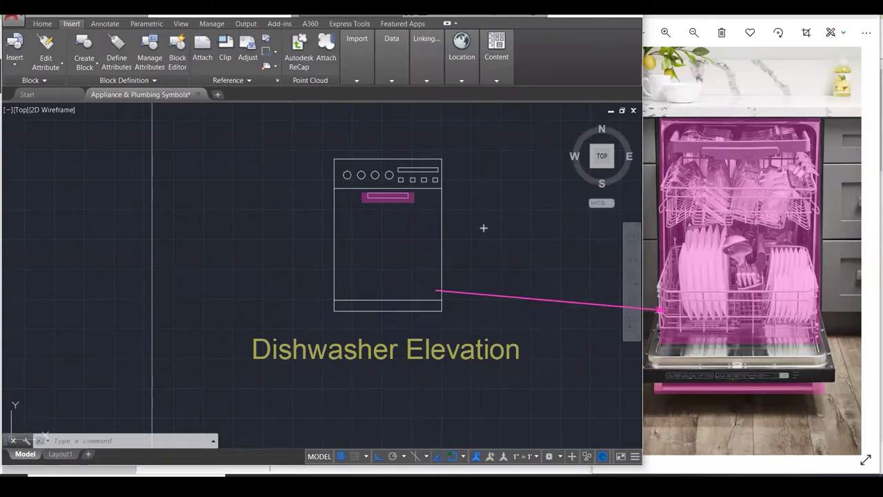
{"action": "key", "text": "Escape"}
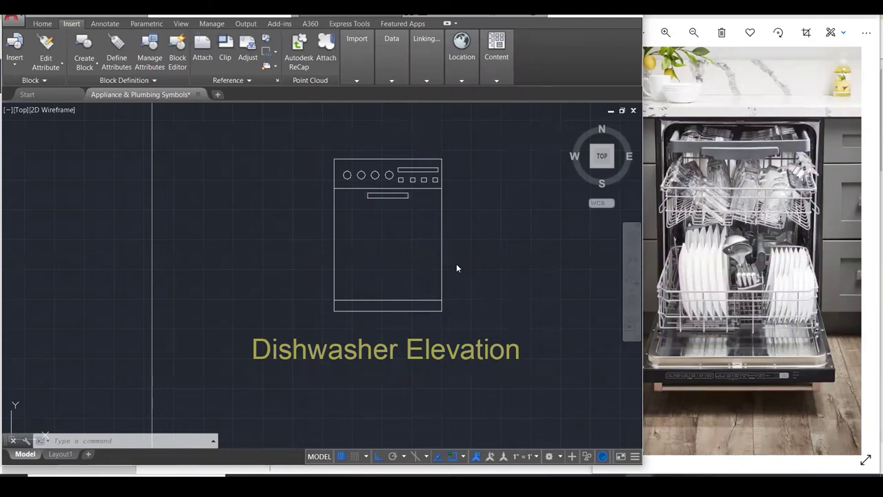
Bring the Cabinet row of the drawing into view and switch to the image viewer's wooden cabinet photo.
{"action": "scroll", "coordinate": [458, 261], "scroll_direction": "down", "scroll_amount": 5}
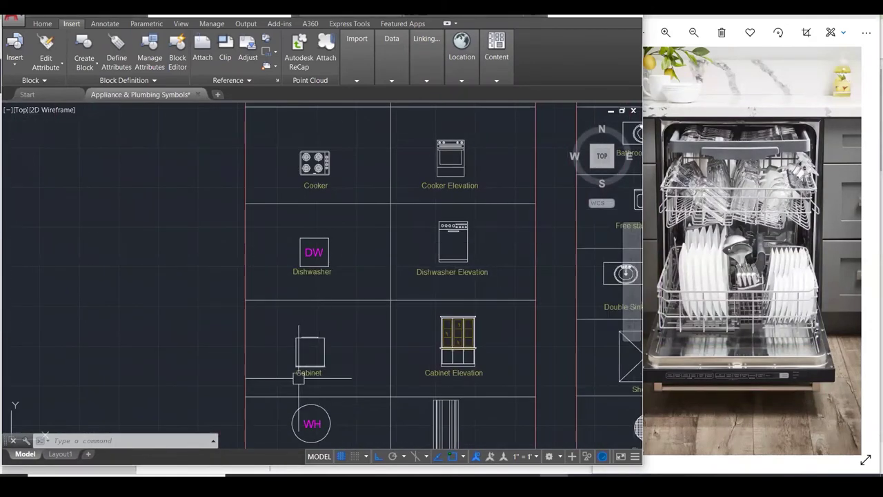
{"action": "scroll", "coordinate": [298, 378], "scroll_direction": "up", "scroll_amount": 4}
{"action": "left_click", "coordinate": [864, 264]}
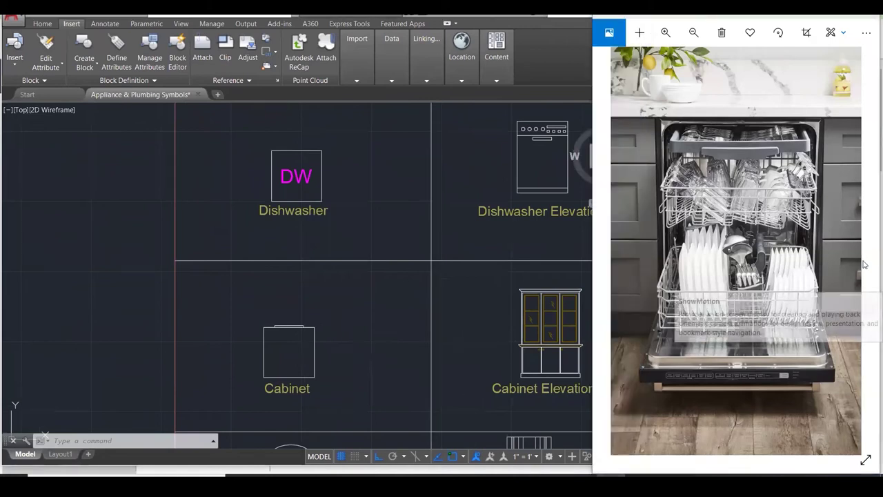
{"action": "scroll", "coordinate": [805, 274], "scroll_direction": "down", "scroll_amount": 2}
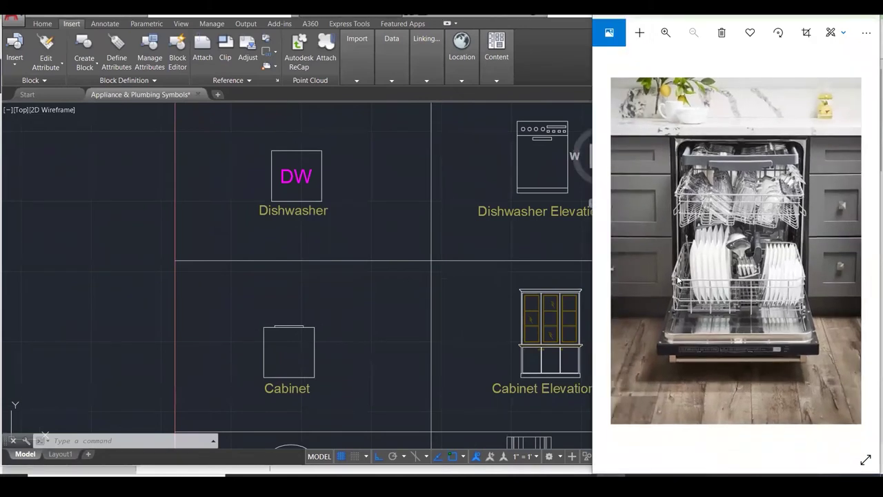
{"action": "mouse_move", "coordinate": [612, 260]}
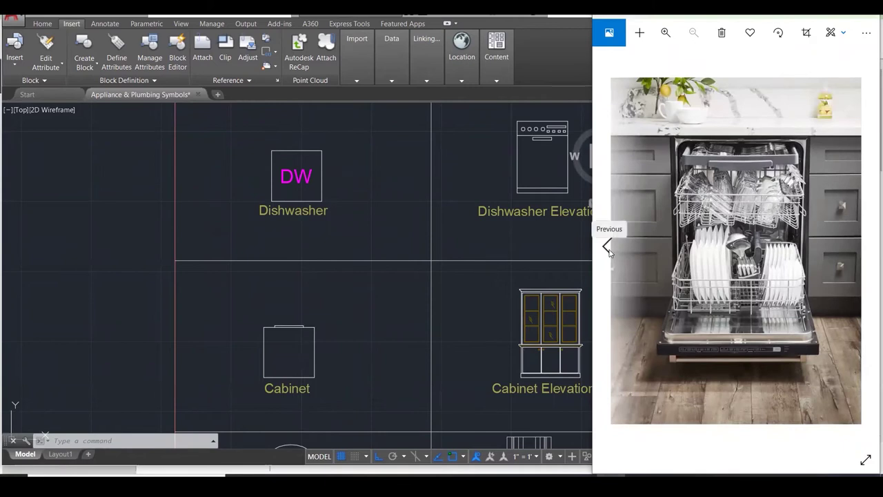
{"action": "left_click", "coordinate": [609, 247]}
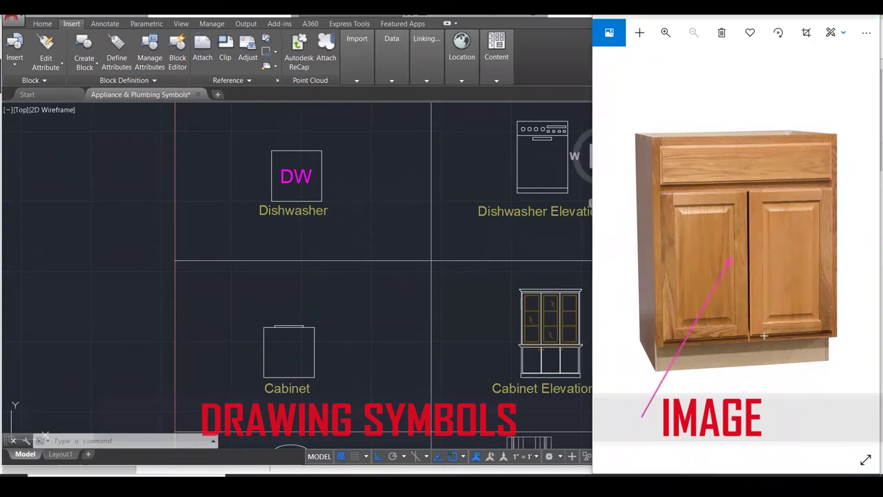
Point out the door and the upper drawer front on the cabinet photo with arrows.
{"action": "mouse_move", "coordinate": [767, 334]}
{"action": "left_mouse_down"}
{"action": "mouse_move", "coordinate": [783, 221]}
{"action": "mouse_move", "coordinate": [773, 216]}
{"action": "left_mouse_up"}
{"action": "left_click_drag", "start_coordinate": [538, 184], "coordinate": [740, 161]}
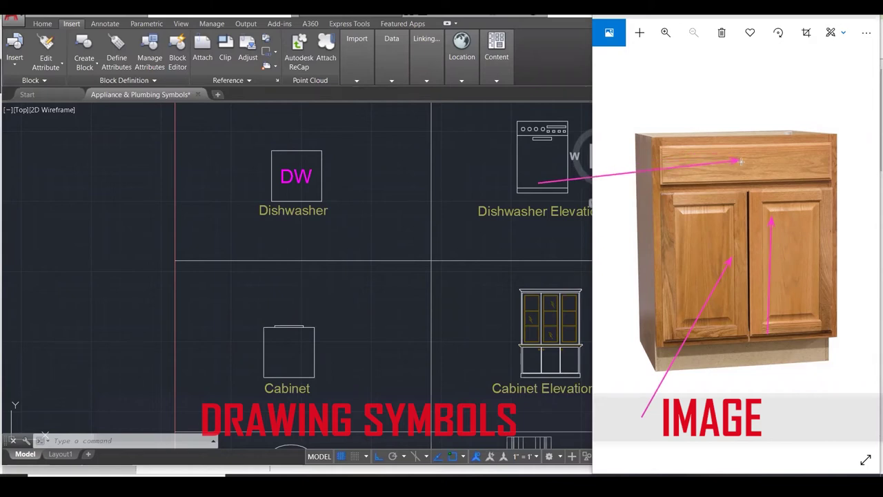
{"action": "left_click_drag", "start_coordinate": [882, 158], "coordinate": [780, 163]}
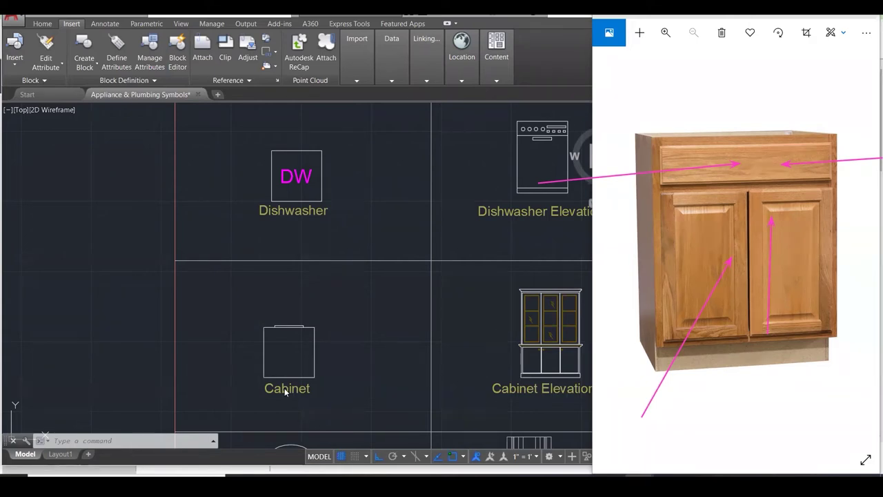
Switch to AutoCAD and examine the Cabinet plan symbol, including the narrow strip along its upper edge.
{"action": "scroll", "coordinate": [288, 373], "scroll_direction": "up", "scroll_amount": 2}
{"action": "scroll", "coordinate": [284, 375], "scroll_direction": "up", "scroll_amount": 2}
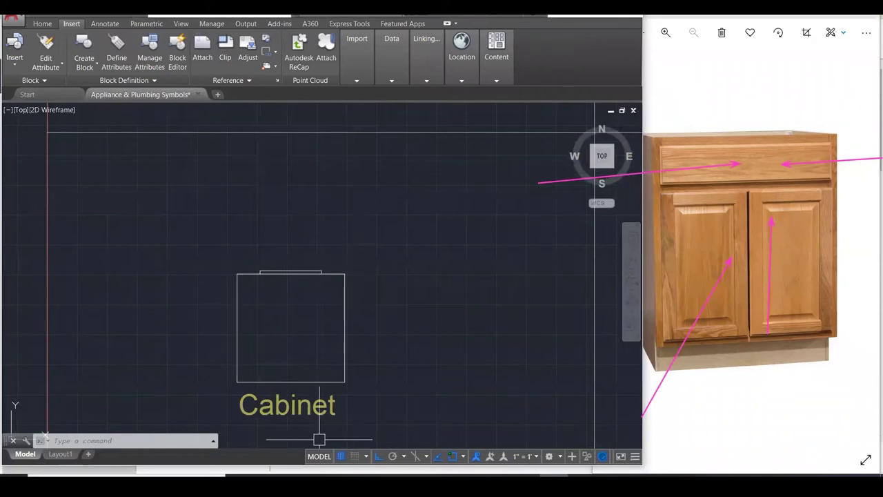
{"action": "scroll", "coordinate": [300, 273], "scroll_direction": "up", "scroll_amount": 2}
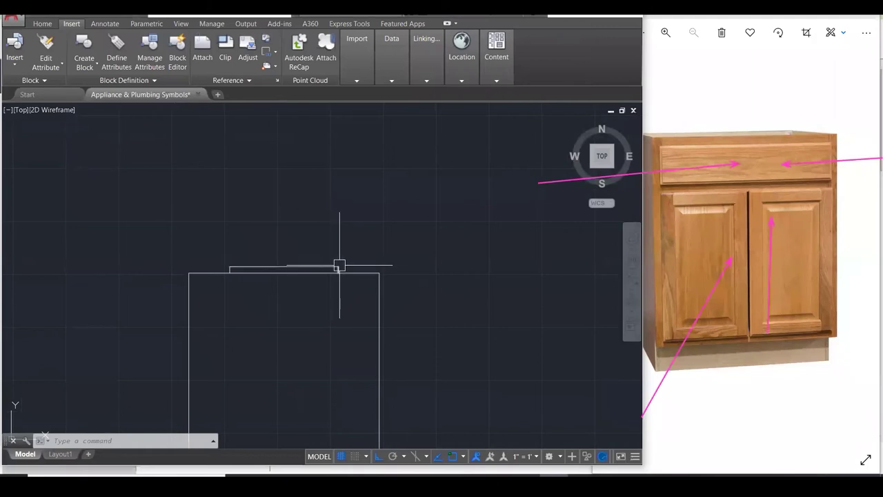
{"action": "scroll", "coordinate": [329, 268], "scroll_direction": "down", "scroll_amount": 4}
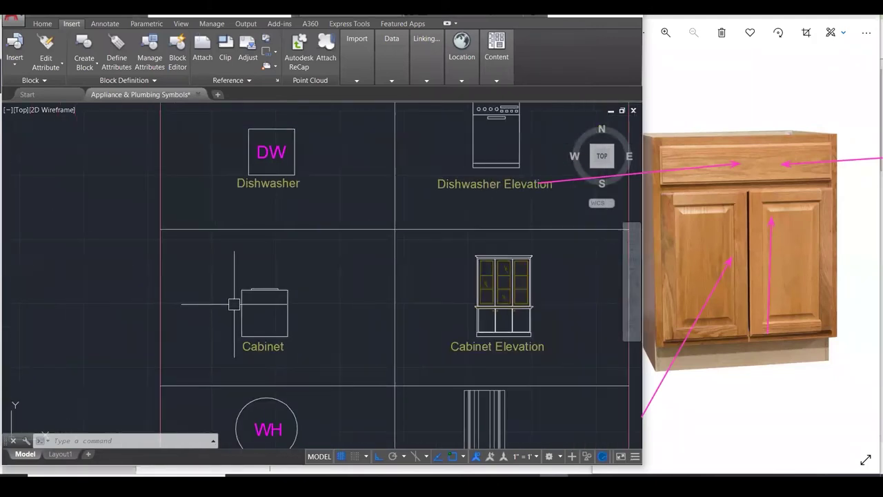
Examine the Cabinet Elevation symbol up close, from the glazed upper doors to the base cupboards.
{"action": "scroll", "coordinate": [551, 307], "scroll_direction": "up", "scroll_amount": 3}
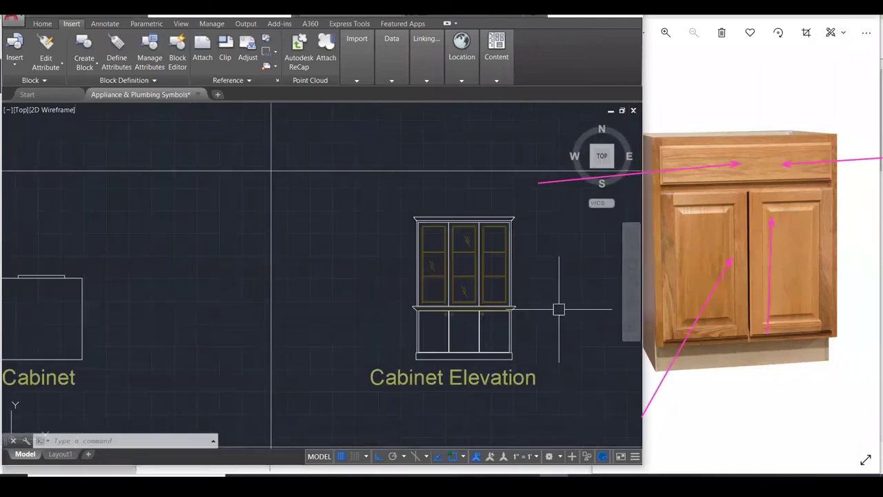
{"action": "scroll", "coordinate": [541, 393], "scroll_direction": "up", "scroll_amount": 2}
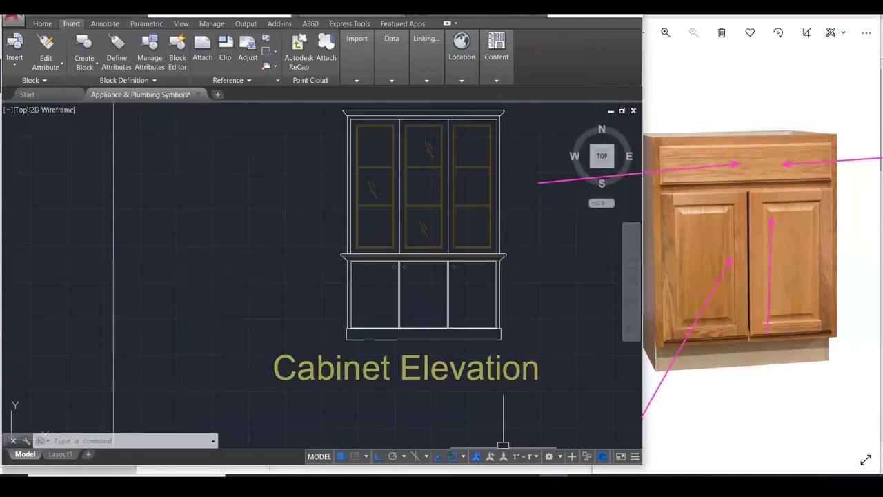
{"action": "scroll", "coordinate": [539, 305], "scroll_direction": "down", "scroll_amount": 1}
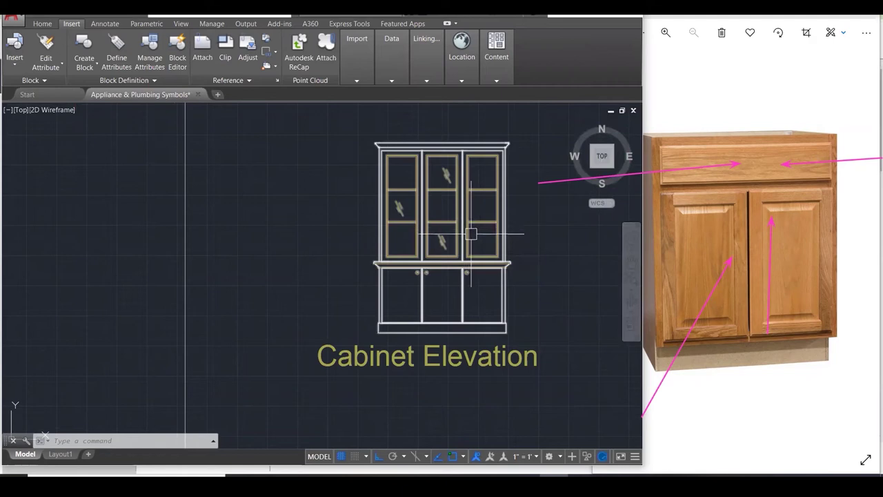
{"action": "scroll", "coordinate": [473, 237], "scroll_direction": "up", "scroll_amount": 3}
{"action": "scroll", "coordinate": [221, 405], "scroll_direction": "down", "scroll_amount": 1}
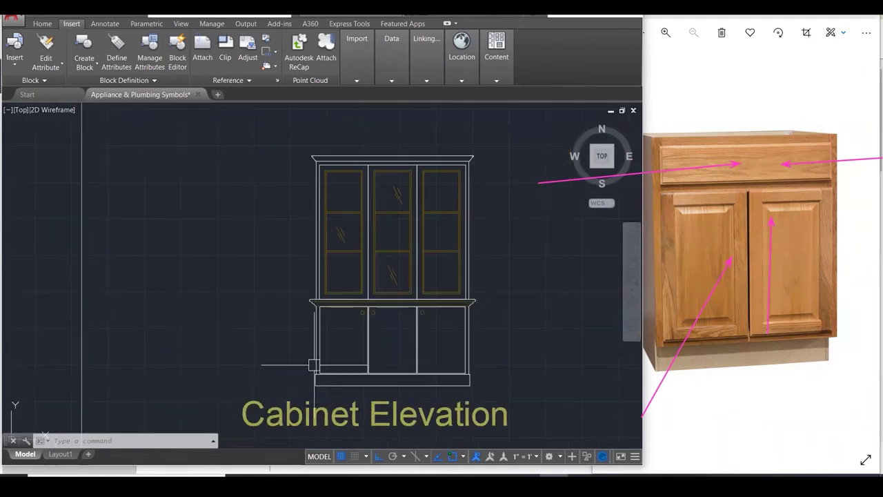
{"action": "key", "text": "Escape"}
{"action": "key", "text": "Escape"}
{"action": "key", "text": "Escape"}
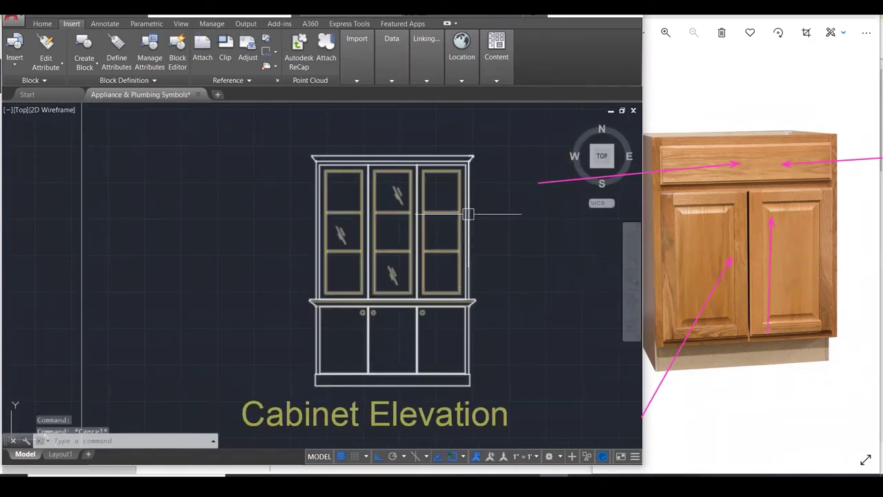
{"action": "type", "text": "tr"}
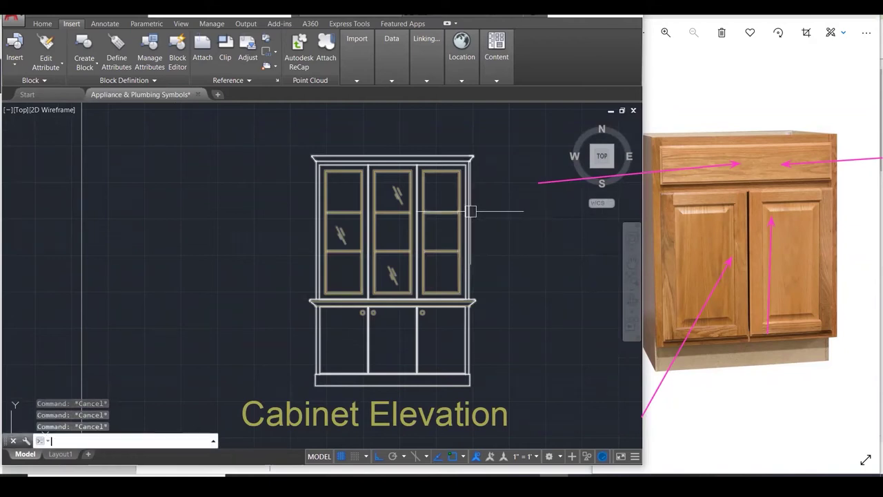
{"action": "key", "text": "Return"}
{"action": "left_click", "coordinate": [461, 232]}
{"action": "left_click", "coordinate": [464, 233]}
{"action": "left_click", "coordinate": [503, 255]}
{"action": "left_click", "coordinate": [406, 185]}
{"action": "key", "text": "Escape"}
{"action": "key", "text": "Escape"}
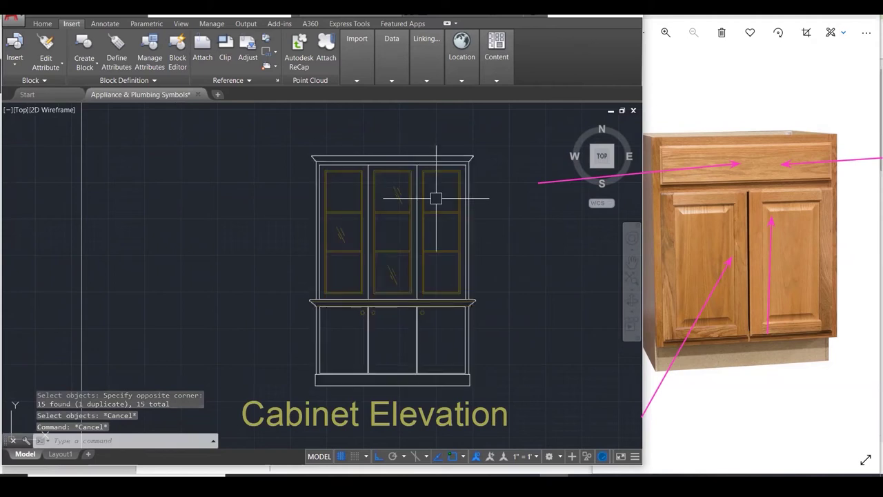
Edit the Cabinet Elevation block tu 1400x2000 by deleting its glazed upper section, and save the changes to the block.
{"action": "double_click", "coordinate": [425, 198]}
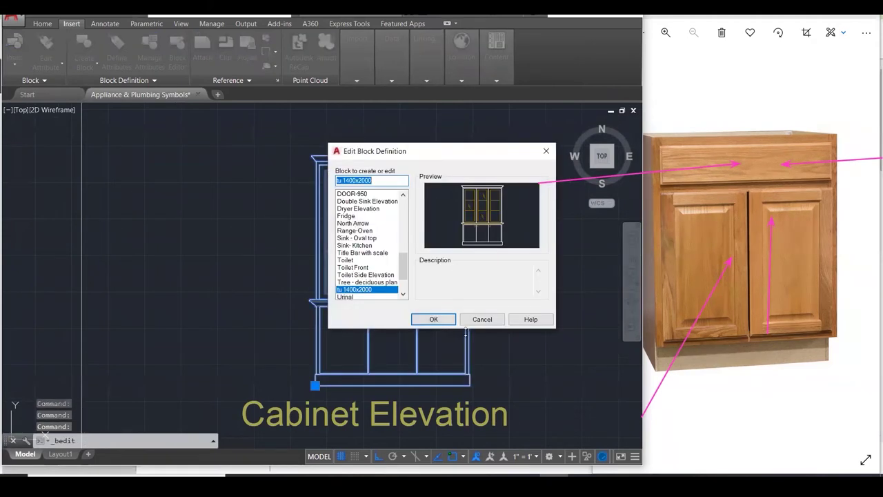
{"action": "left_click", "coordinate": [448, 325]}
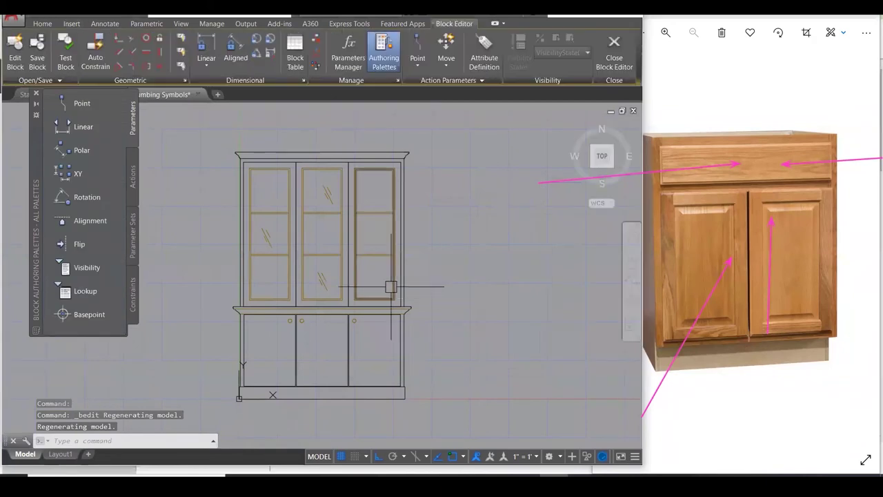
{"action": "left_click", "coordinate": [452, 301]}
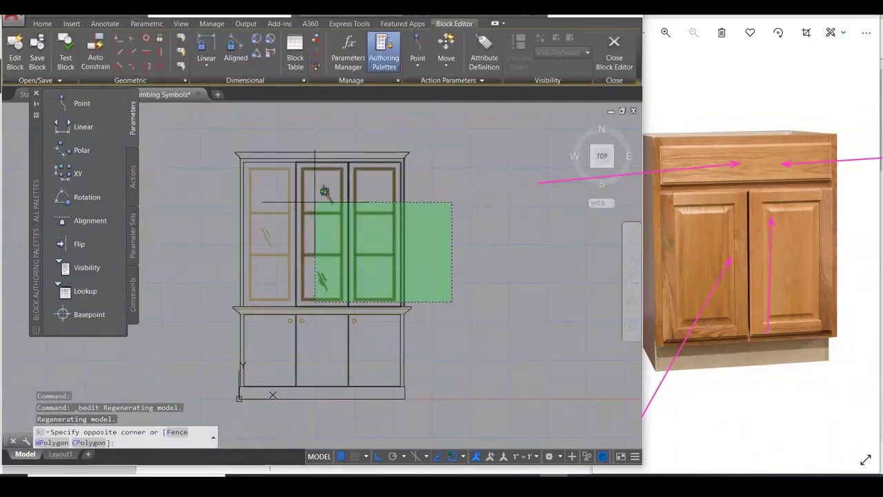
{"action": "left_click", "coordinate": [231, 142]}
{"action": "key", "text": "Delete"}
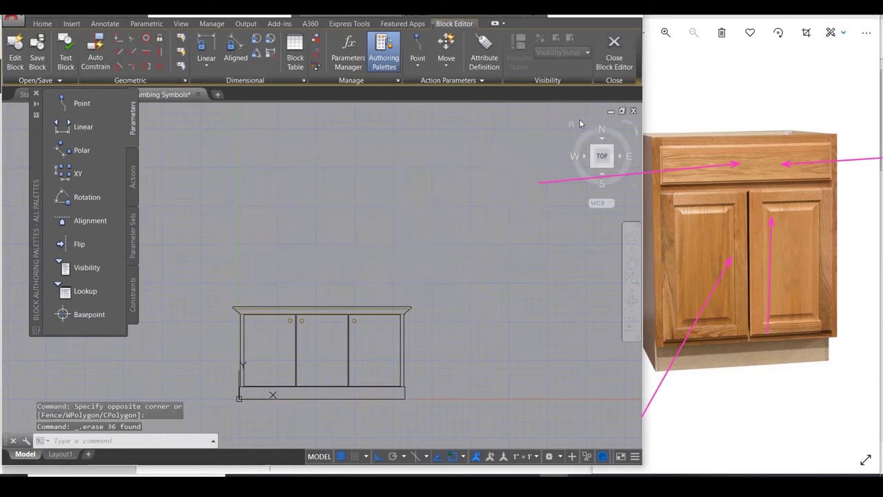
{"action": "left_click", "coordinate": [614, 54]}
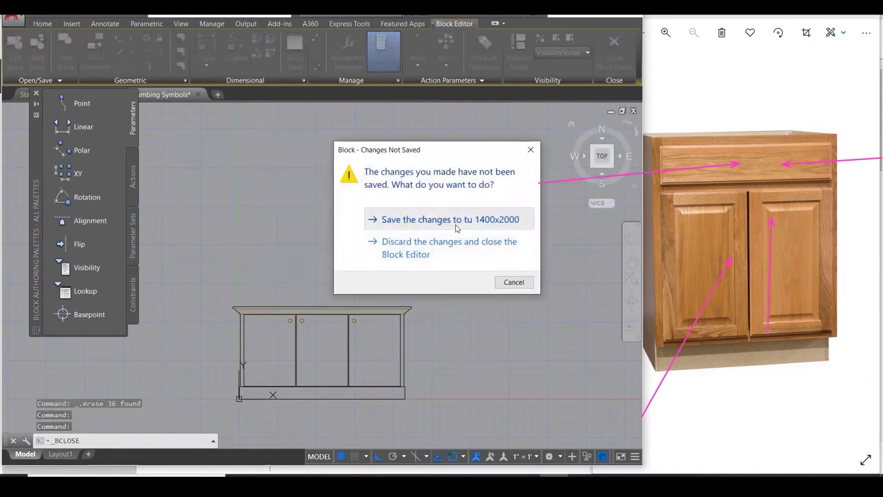
{"action": "left_click", "coordinate": [456, 227]}
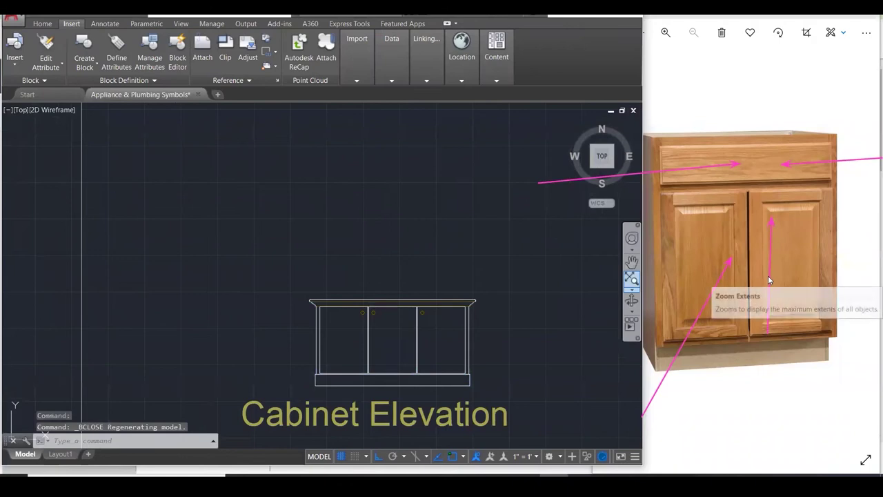
Review the edited Cabinet Elevation and the Cabinet plan symbol alongside the cabinet photo.
{"action": "left_click", "coordinate": [509, 250]}
{"action": "scroll", "coordinate": [551, 253], "scroll_direction": "down", "scroll_amount": 1}
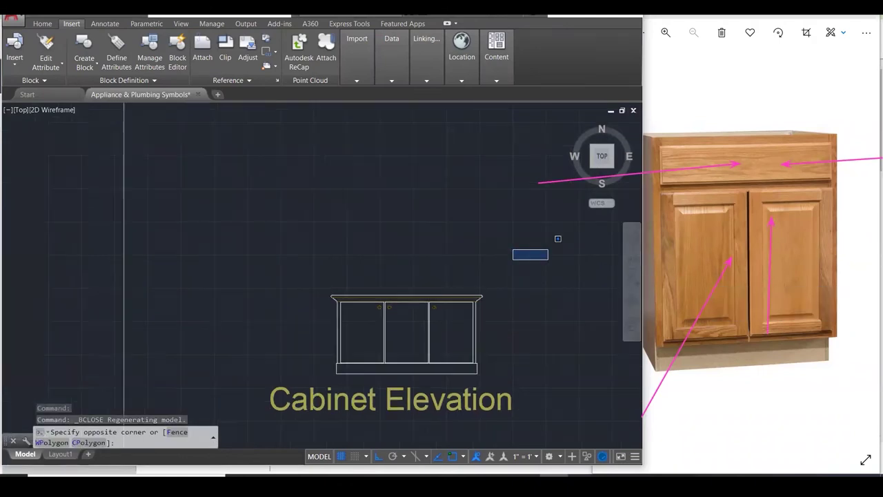
{"action": "scroll", "coordinate": [545, 252], "scroll_direction": "down", "scroll_amount": 4}
{"action": "left_click", "coordinate": [545, 252]}
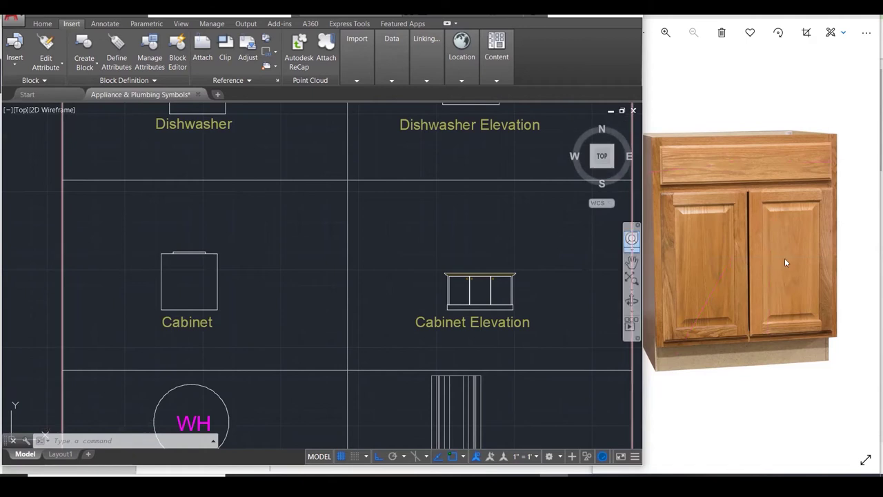
Locate the Water Heater plan and elevation symbols in the row beneath the Cabinet symbols.
{"action": "left_click", "coordinate": [863, 247]}
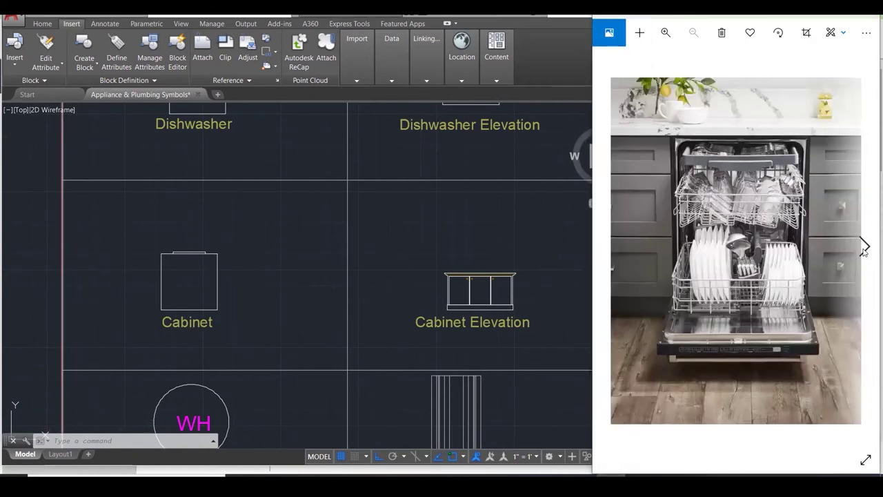
{"action": "scroll", "coordinate": [327, 262], "scroll_direction": "down", "scroll_amount": 3}
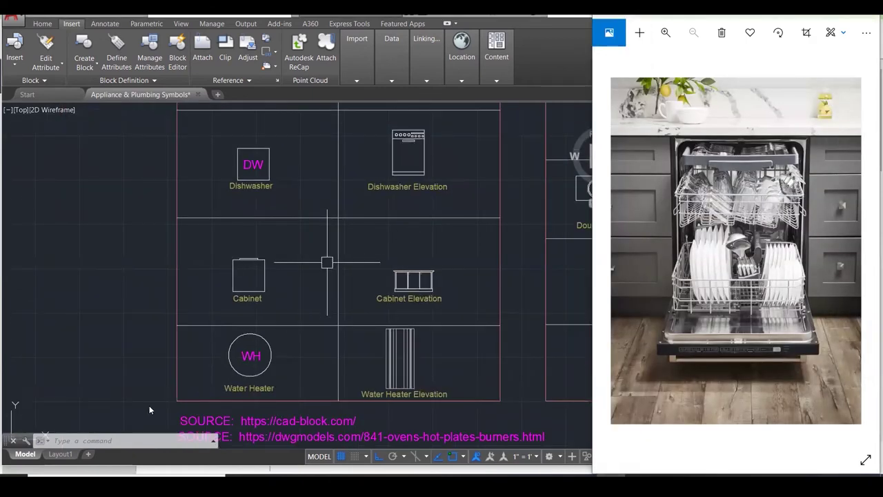
{"action": "scroll", "coordinate": [149, 405], "scroll_direction": "up", "scroll_amount": 3}
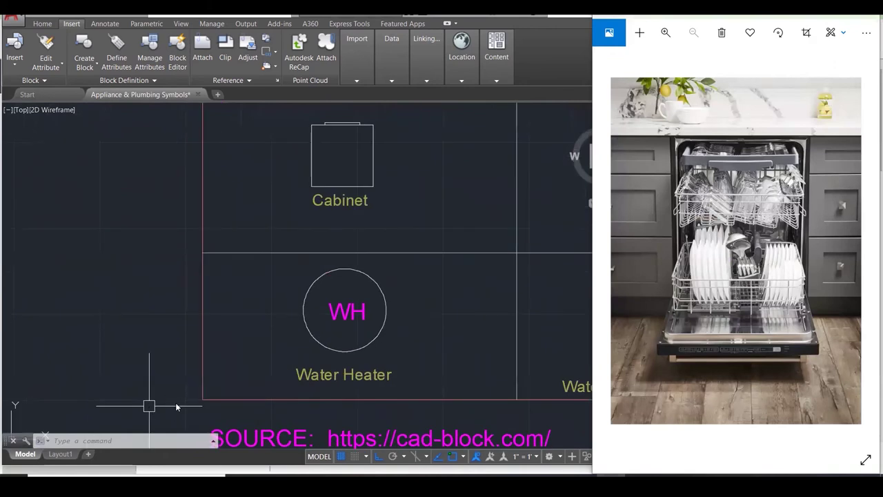
{"action": "scroll", "coordinate": [207, 356], "scroll_direction": "down", "scroll_amount": 2}
{"action": "left_click", "coordinate": [385, 338]}
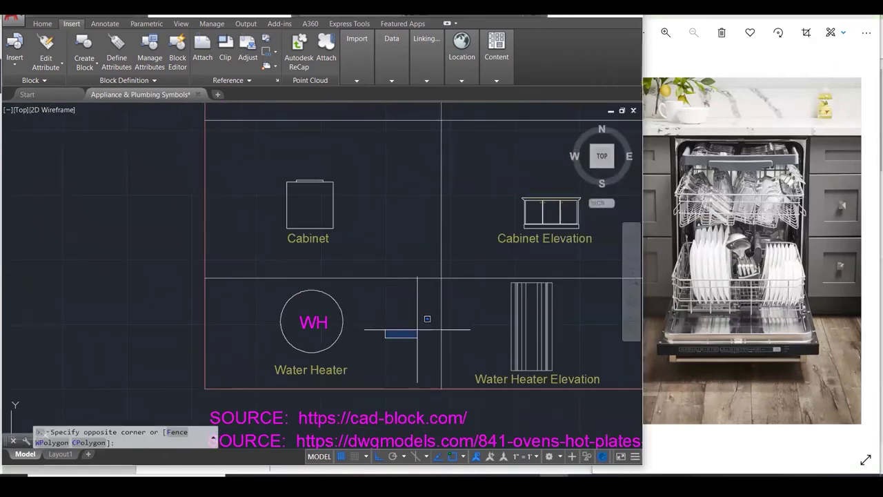
{"action": "left_click", "coordinate": [418, 330]}
Go through the appliance photos to the picture of the wall-mounted water heater.
{"action": "left_click", "coordinate": [864, 247]}
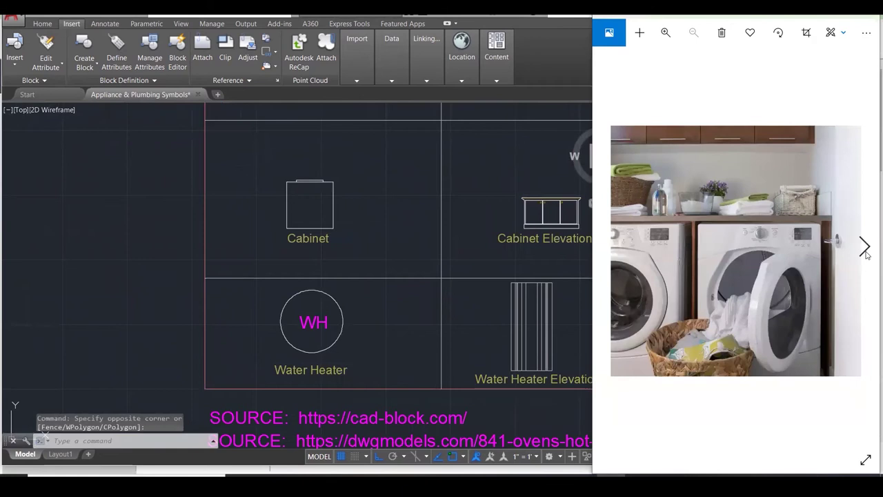
{"action": "left_click", "coordinate": [864, 247]}
{"action": "left_click", "coordinate": [865, 247]}
{"action": "left_click", "coordinate": [865, 250]}
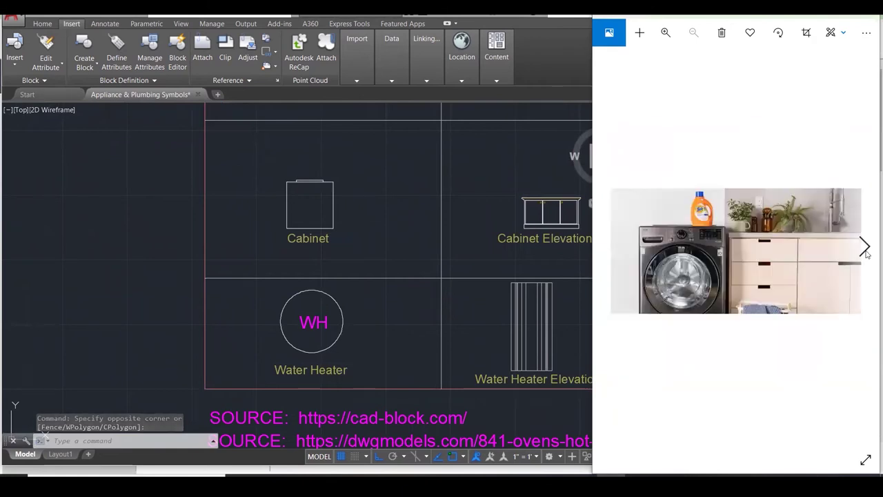
{"action": "left_click", "coordinate": [866, 251]}
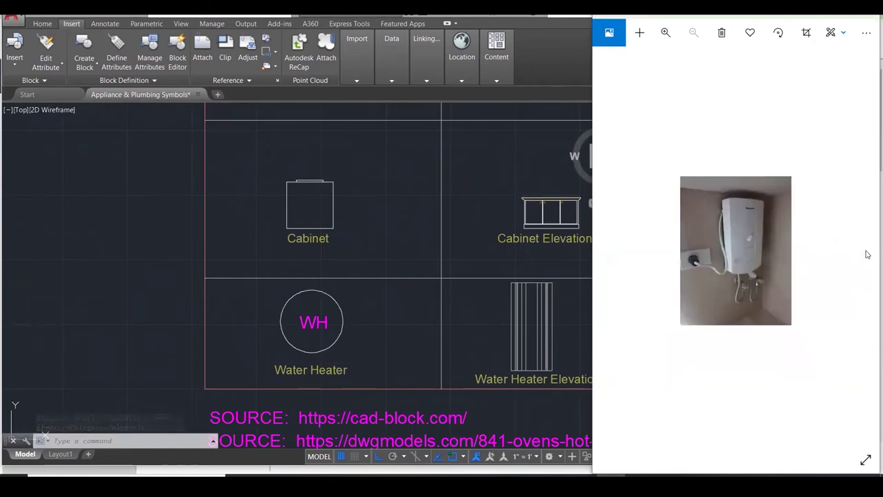
Examine the water heater photo up close, from the power plug and control knob to the water pipes underneath.
{"action": "scroll", "coordinate": [708, 301], "scroll_direction": "up", "scroll_amount": 4, "text": "ctrl"}
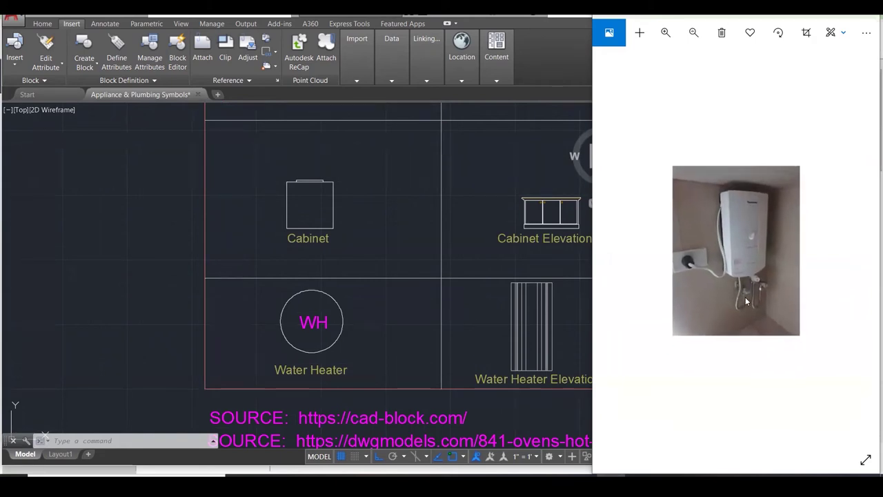
{"action": "scroll", "coordinate": [776, 364], "scroll_direction": "up", "scroll_amount": 1, "text": "ctrl"}
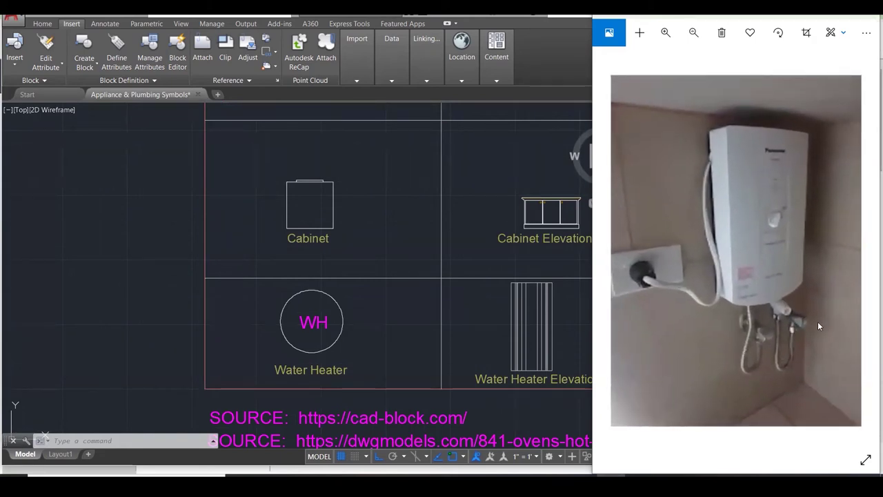
{"action": "scroll", "coordinate": [821, 316], "scroll_direction": "down", "scroll_amount": 1, "text": "ctrl"}
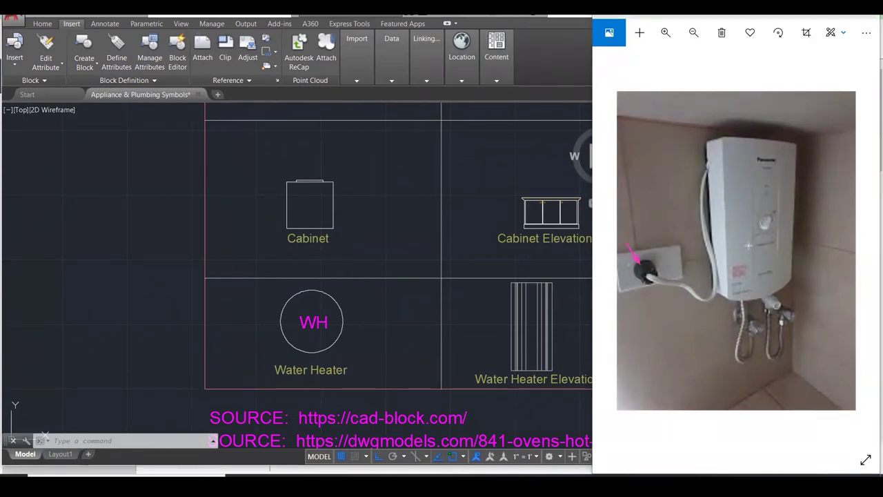
{"action": "mouse_move", "coordinate": [828, 121]}
{"action": "left_mouse_down"}
{"action": "mouse_move", "coordinate": [807, 140]}
{"action": "mouse_move", "coordinate": [767, 219]}
{"action": "left_mouse_up"}
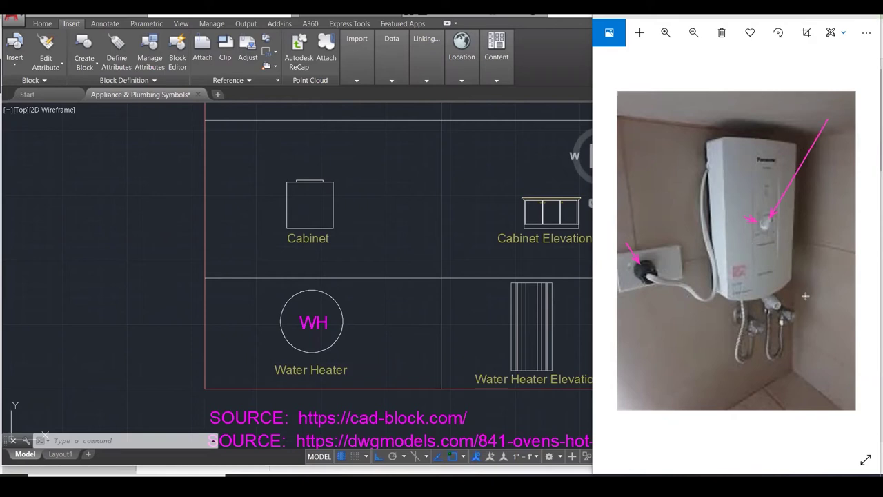
{"action": "mouse_move", "coordinate": [743, 299]}
{"action": "left_mouse_down"}
{"action": "mouse_move", "coordinate": [737, 357]}
{"action": "mouse_move", "coordinate": [762, 332]}
{"action": "mouse_move", "coordinate": [831, 362]}
{"action": "mouse_move", "coordinate": [783, 335]}
{"action": "mouse_move", "coordinate": [785, 356]}
{"action": "mouse_move", "coordinate": [771, 333]}
{"action": "mouse_move", "coordinate": [778, 398]}
{"action": "left_mouse_up"}
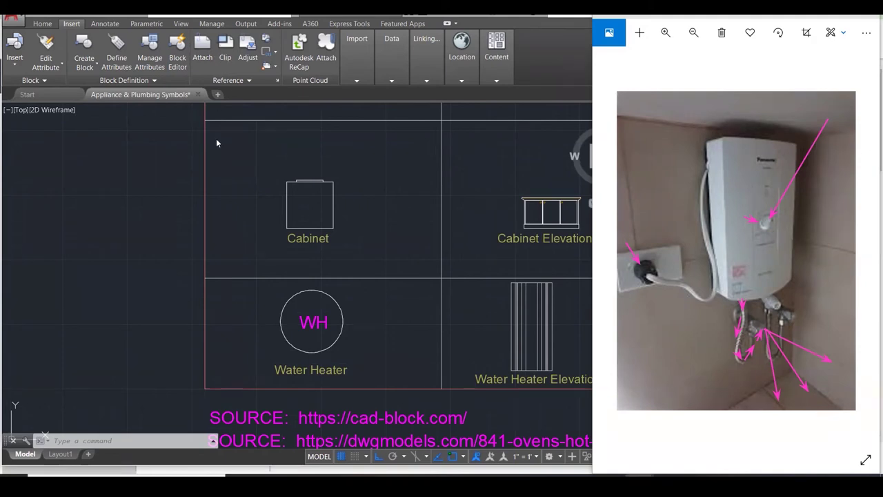
Switch to AutoCAD and examine the Water Heater plan and Water Heater Elevation symbols against the photo.
{"action": "scroll", "coordinate": [410, 246], "scroll_direction": "down", "scroll_amount": 1}
{"action": "left_click", "coordinate": [409, 246]}
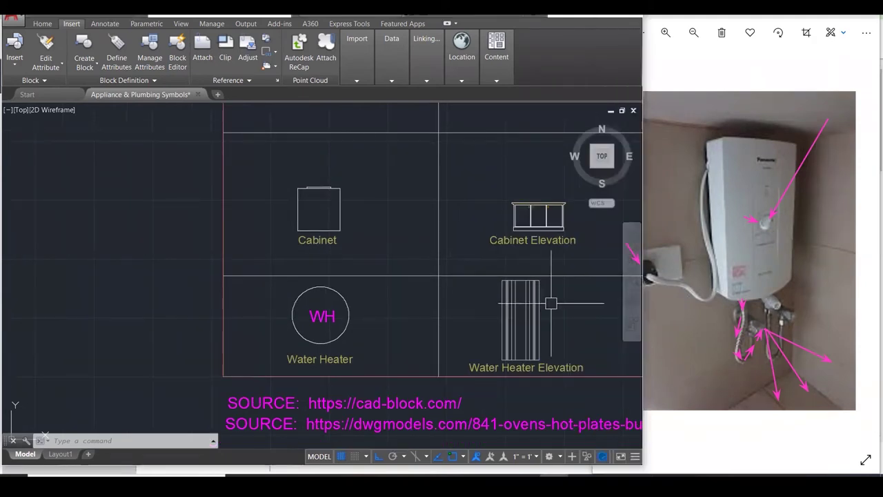
{"action": "scroll", "coordinate": [558, 358], "scroll_direction": "up", "scroll_amount": 3}
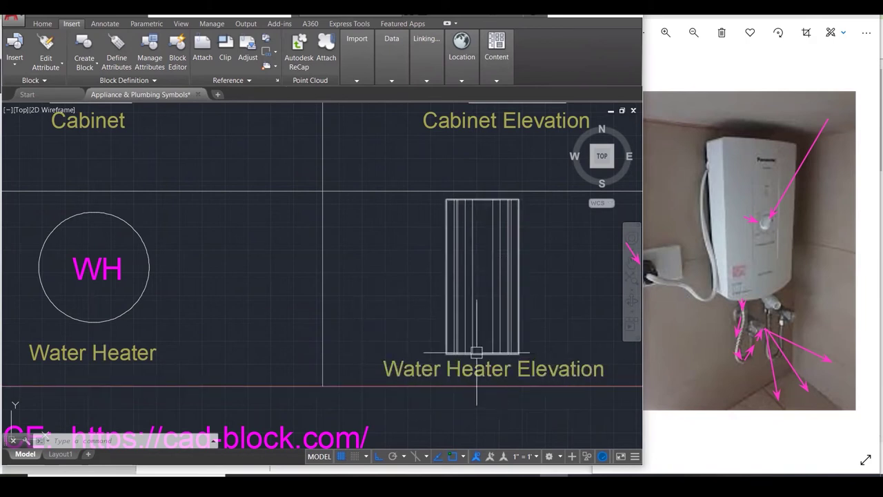
{"action": "scroll", "coordinate": [473, 351], "scroll_direction": "down", "scroll_amount": 3}
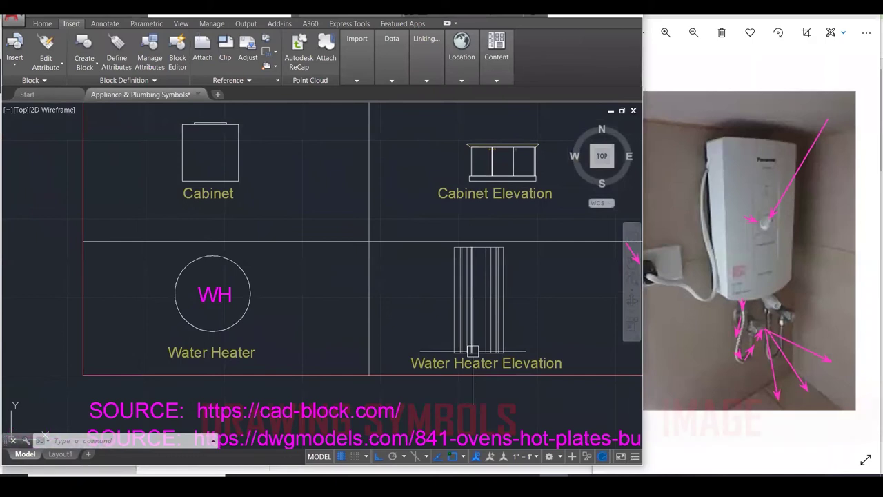
{"action": "scroll", "coordinate": [496, 280], "scroll_direction": "down", "scroll_amount": 5}
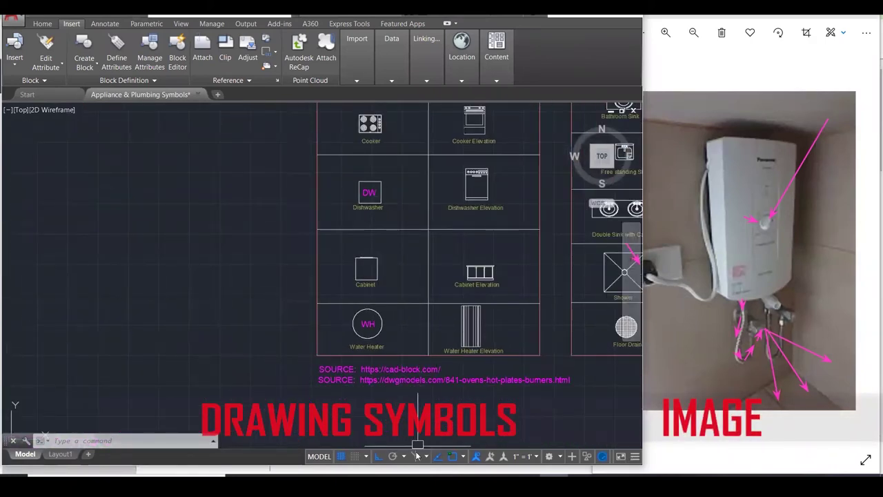
Review the complete appliance symbols table and move on to the Bathtub row of the plumbing symbols table.
{"action": "scroll", "coordinate": [482, 158], "scroll_direction": "down", "scroll_amount": 4}
{"action": "scroll", "coordinate": [482, 158], "scroll_direction": "up", "scroll_amount": 2}
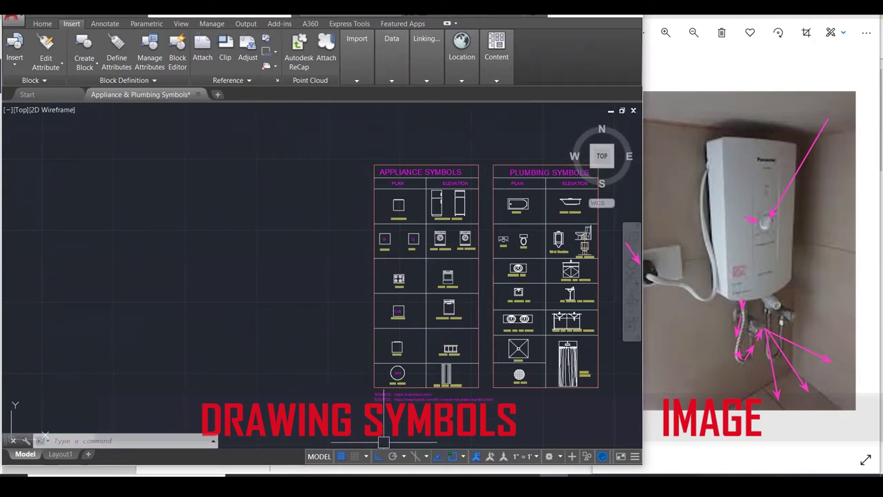
{"action": "scroll", "coordinate": [433, 371], "scroll_direction": "up", "scroll_amount": 2}
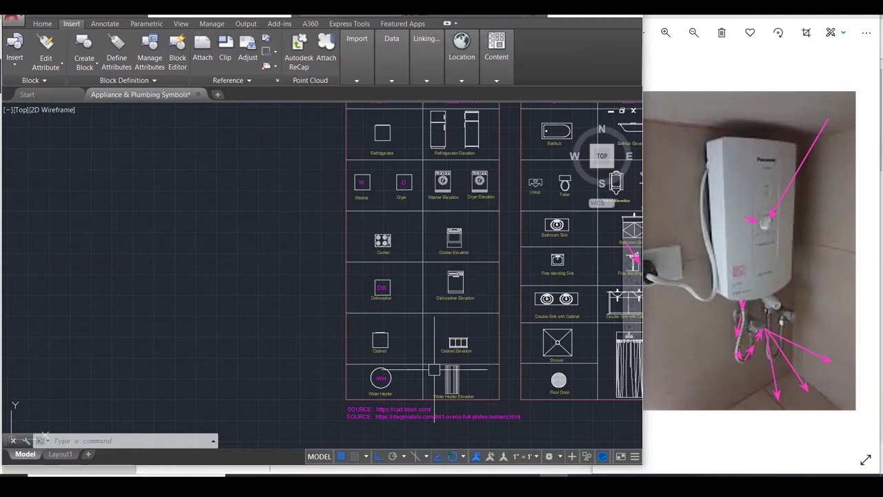
{"action": "scroll", "coordinate": [265, 277], "scroll_direction": "down", "scroll_amount": 2}
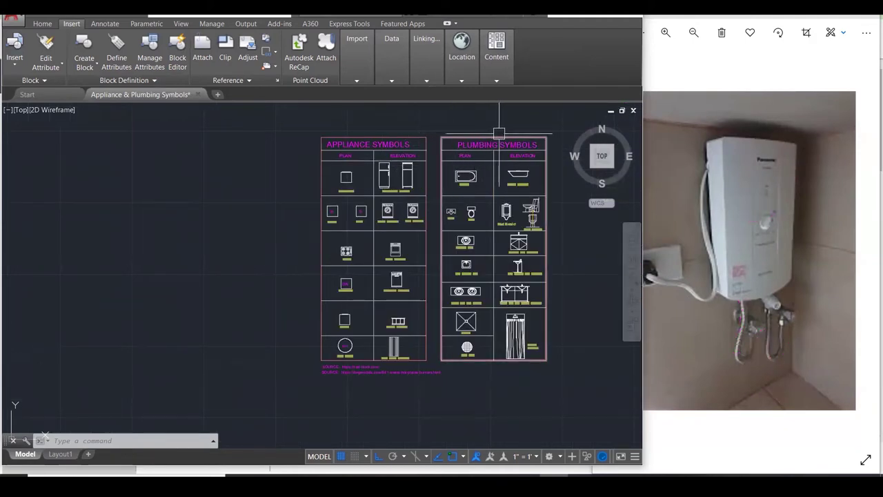
{"action": "scroll", "coordinate": [528, 131], "scroll_direction": "up", "scroll_amount": 3}
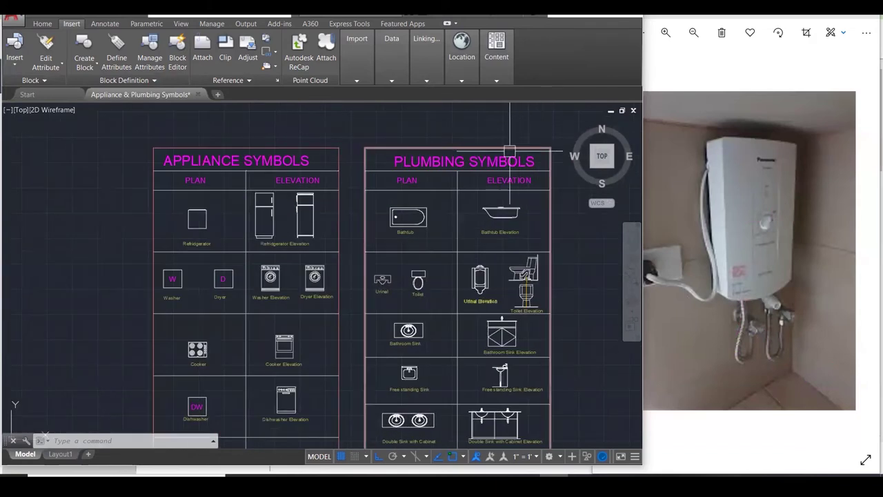
{"action": "scroll", "coordinate": [410, 233], "scroll_direction": "up", "scroll_amount": 3}
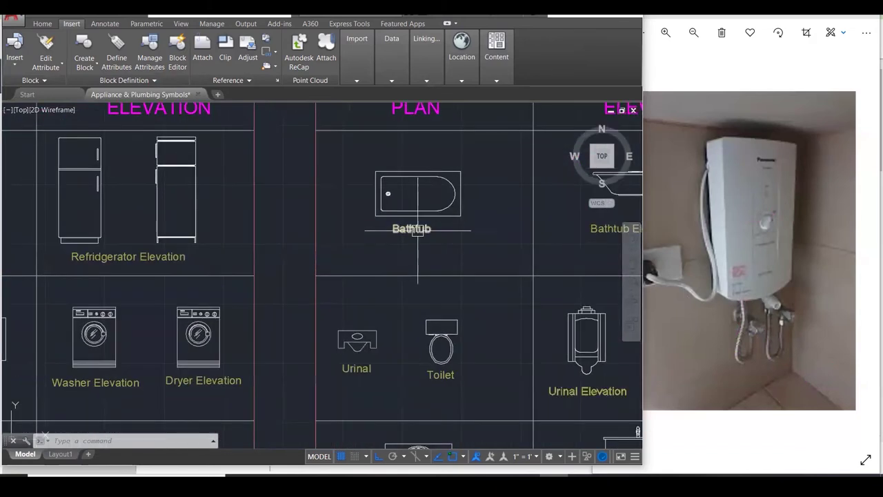
{"action": "scroll", "coordinate": [280, 316], "scroll_direction": "down", "scroll_amount": 2}
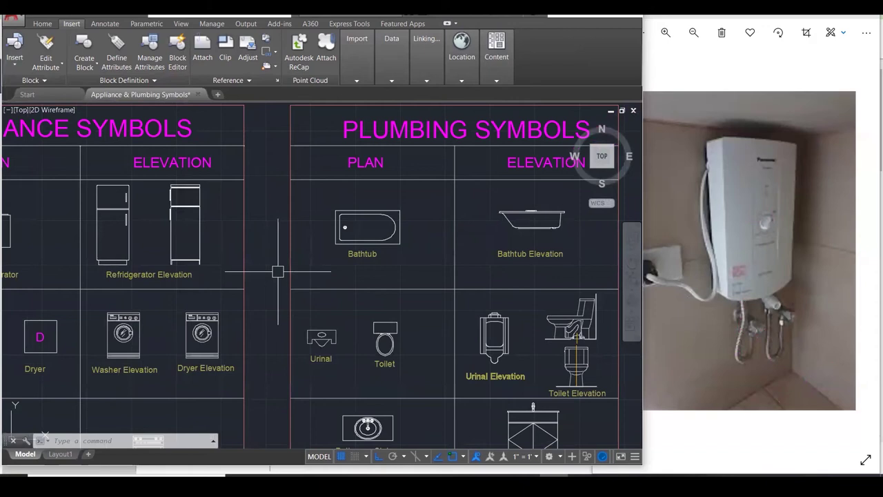
Open Bathtub.jpg from the Plumbing Symbols folder beside the drawing.
{"action": "left_click", "coordinate": [814, 234]}
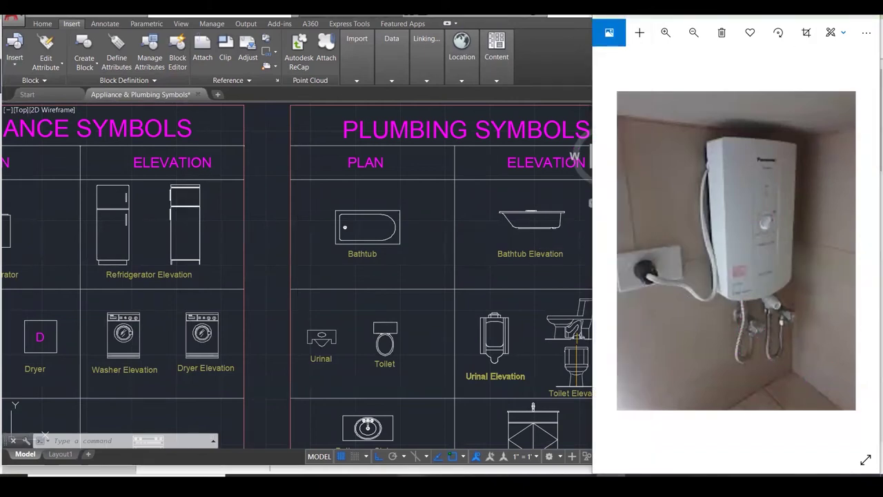
{"action": "left_click", "coordinate": [411, 475]}
{"action": "left_click", "coordinate": [54, 42]}
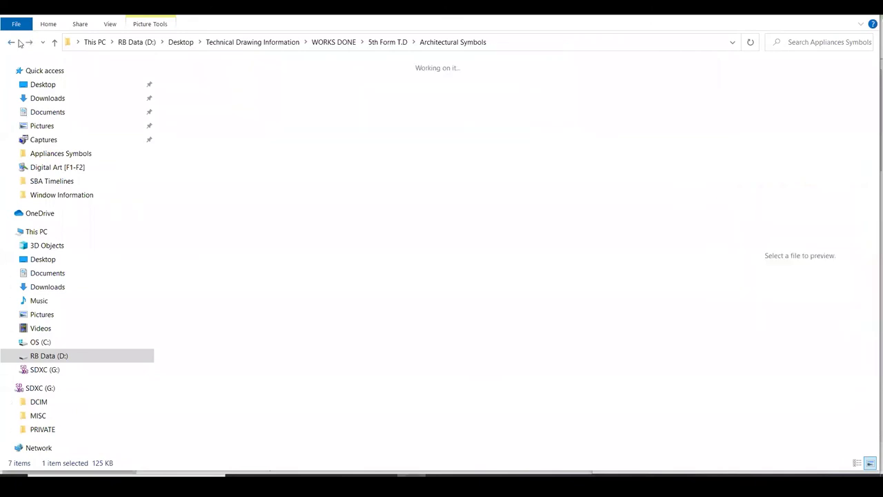
{"action": "double_click", "coordinate": [265, 110]}
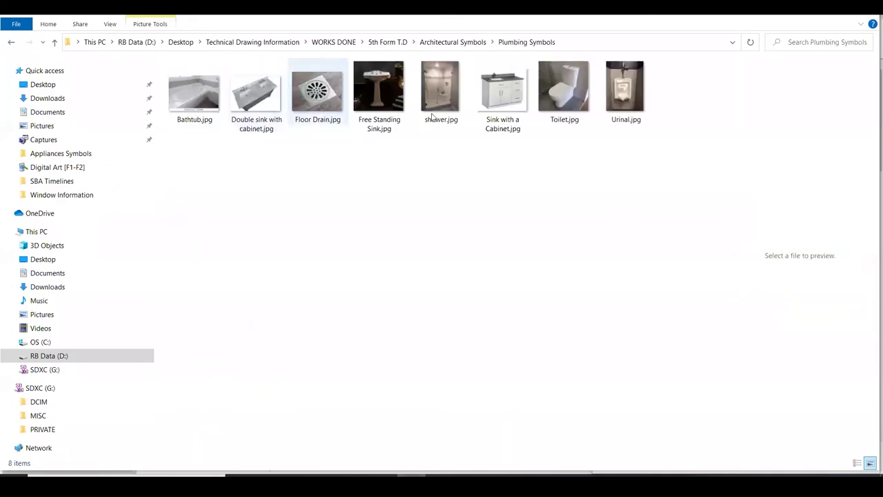
{"action": "left_click", "coordinate": [198, 103]}
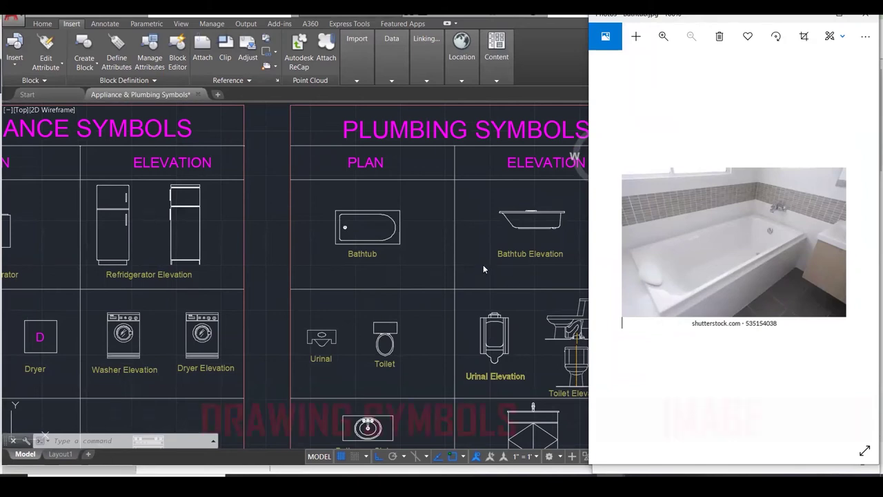
Examine the bathtub photo up close against the Bathtub plan and Bathtub Elevation symbols.
{"action": "scroll", "coordinate": [738, 209], "scroll_direction": "up", "scroll_amount": 3}
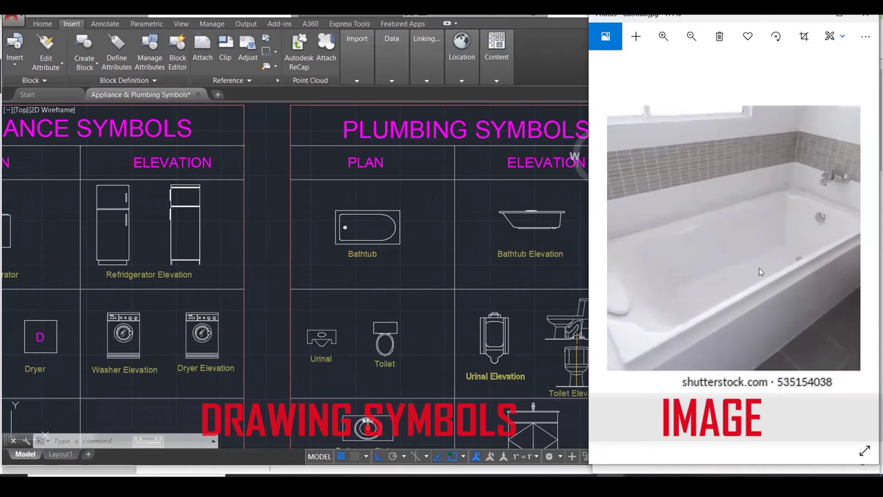
{"action": "scroll", "coordinate": [758, 271], "scroll_direction": "down", "scroll_amount": 2}
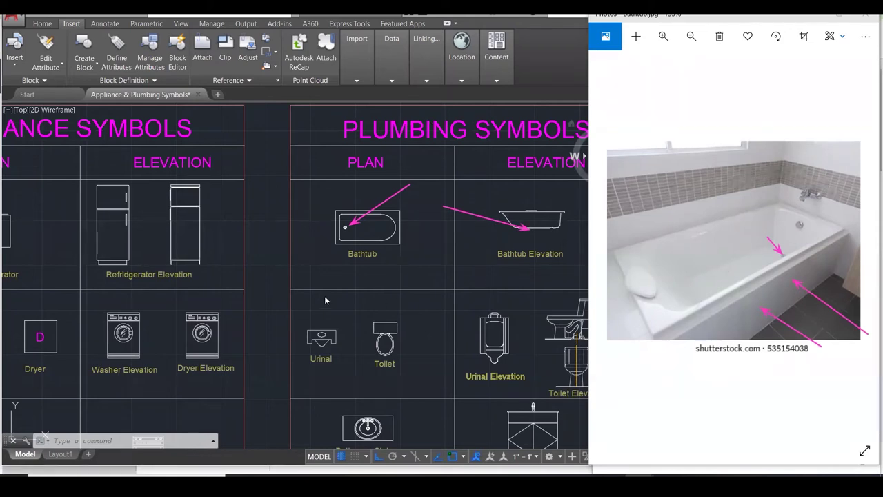
{"action": "left_click", "coordinate": [367, 262]}
{"action": "scroll", "coordinate": [365, 262], "scroll_direction": "down", "scroll_amount": 3}
{"action": "scroll", "coordinate": [362, 312], "scroll_direction": "up", "scroll_amount": 3}
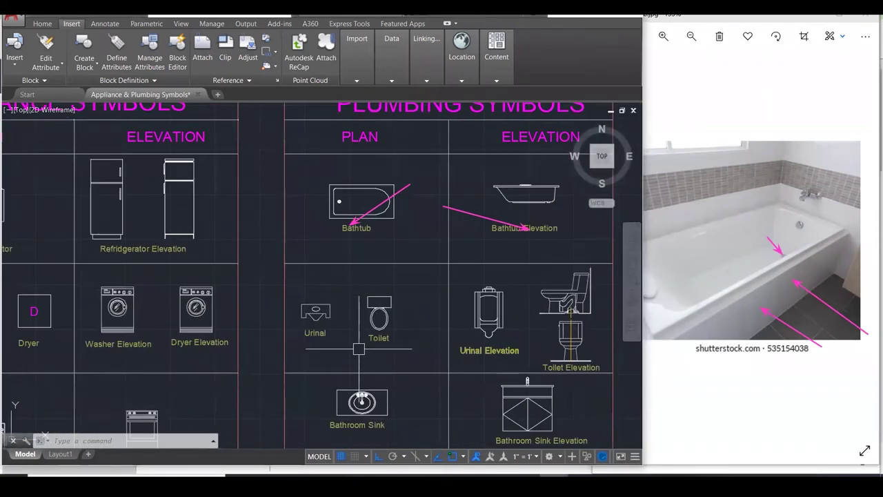
{"action": "left_click", "coordinate": [749, 122]}
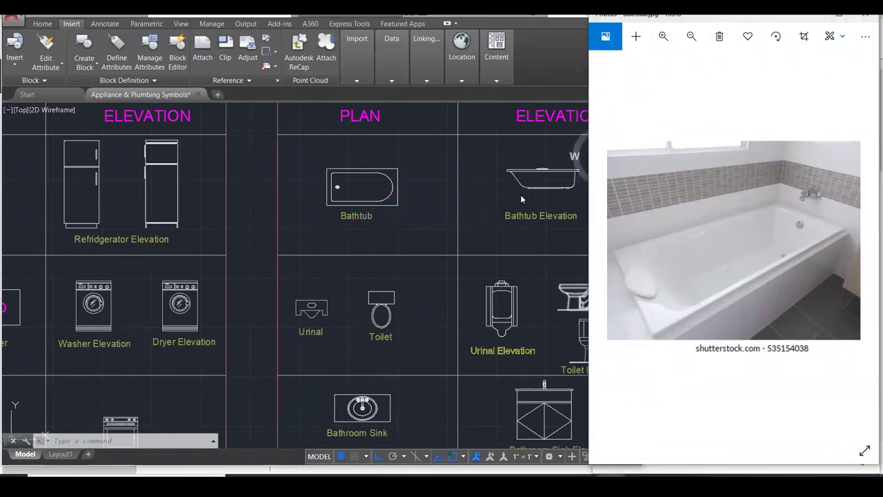
Bring up the photo Toilet.jpg next to a close view of the Urinal and Toilet plan symbols.
{"action": "scroll", "coordinate": [342, 337], "scroll_direction": "up", "scroll_amount": 1}
{"action": "scroll", "coordinate": [341, 336], "scroll_direction": "up", "scroll_amount": 1}
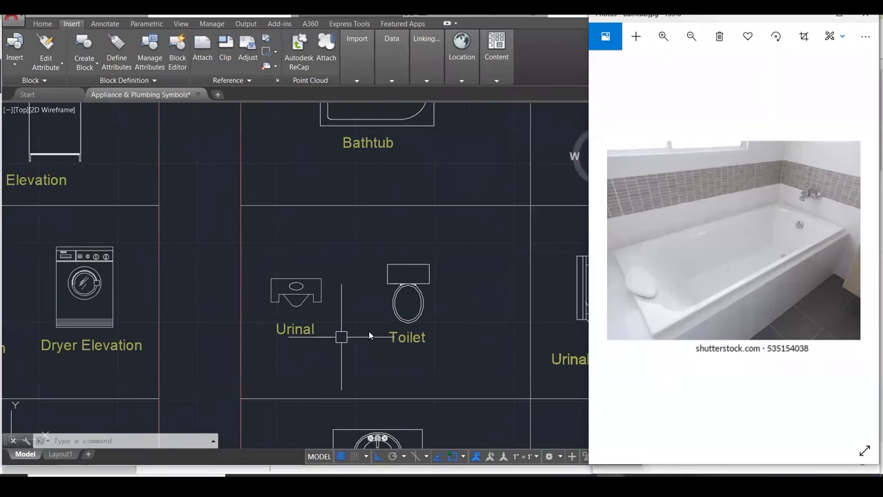
{"action": "left_click", "coordinate": [443, 322]}
{"action": "left_click", "coordinate": [819, 249]}
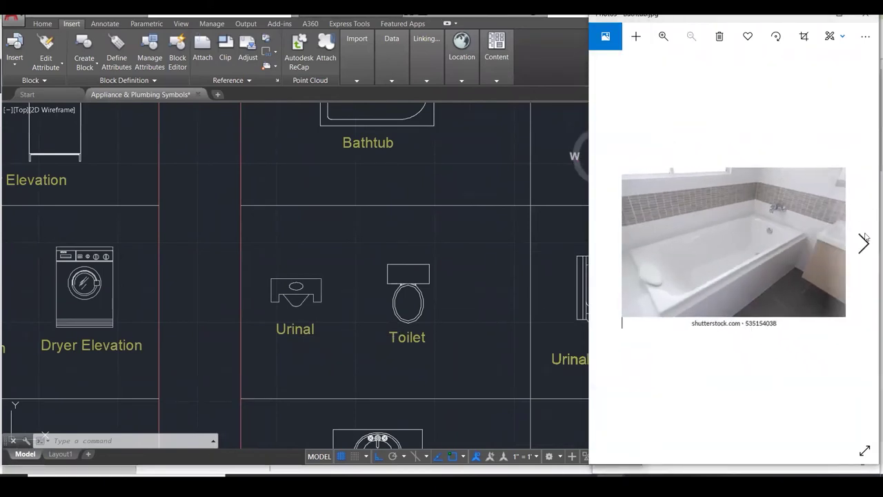
{"action": "left_click", "coordinate": [862, 243]}
{"action": "left_click", "coordinate": [863, 243]}
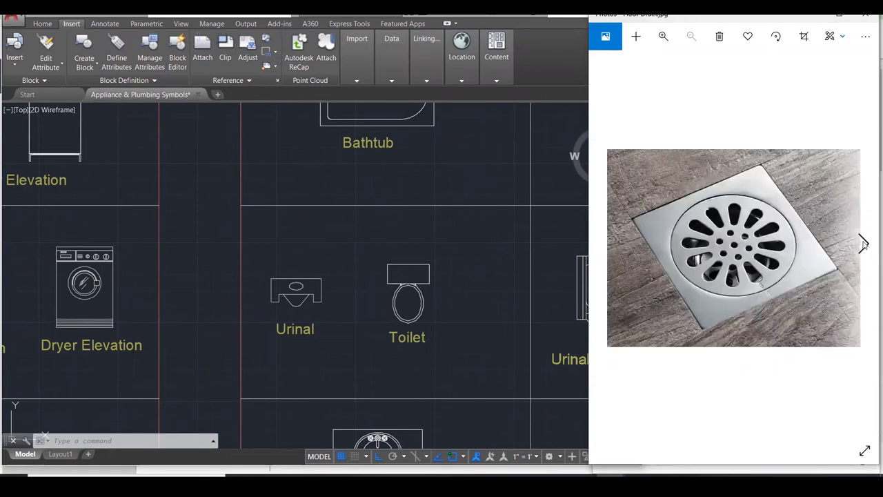
{"action": "left_click", "coordinate": [863, 243]}
{"action": "left_click", "coordinate": [862, 243]}
{"action": "left_click", "coordinate": [862, 243]}
{"action": "left_click", "coordinate": [863, 243]}
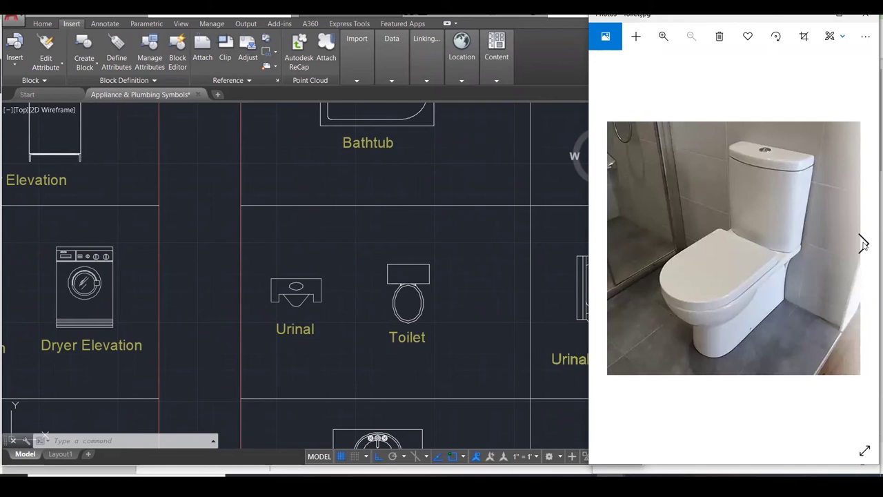
{"action": "left_click", "coordinate": [441, 345]}
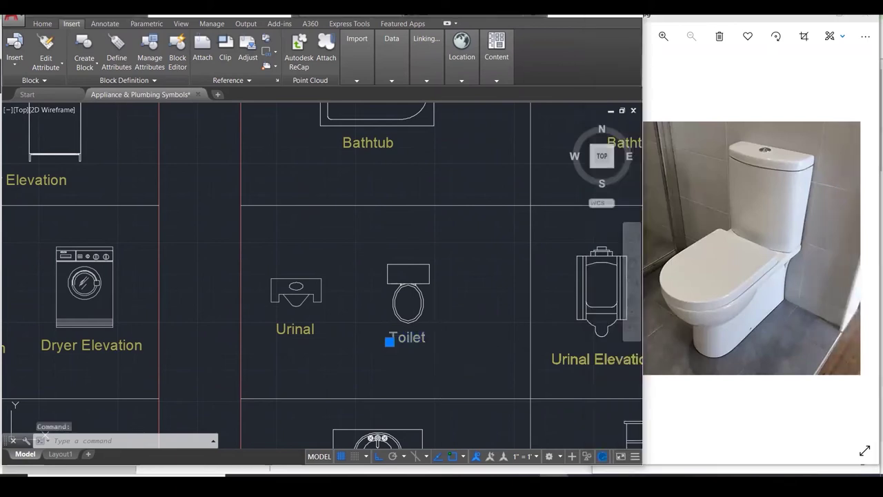
Change the label under the Toilet plan symbol to "Toilet WC".
{"action": "double_click", "coordinate": [416, 338]}
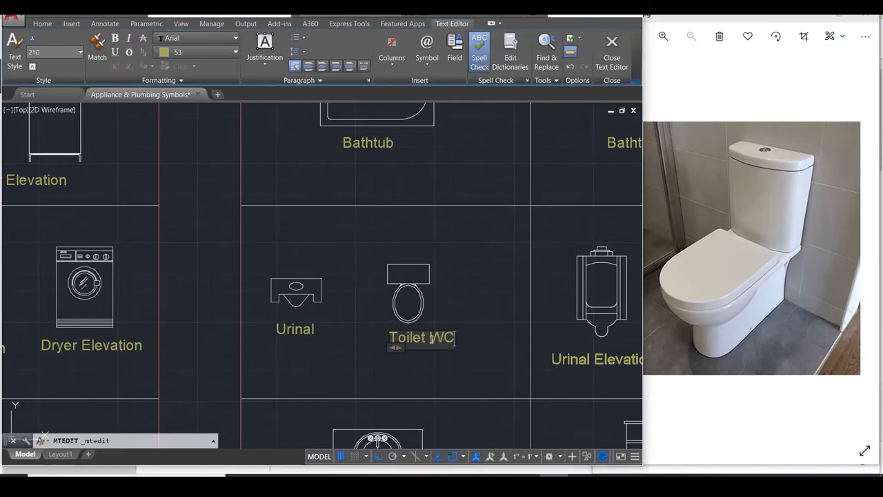
{"action": "left_click", "coordinate": [460, 260]}
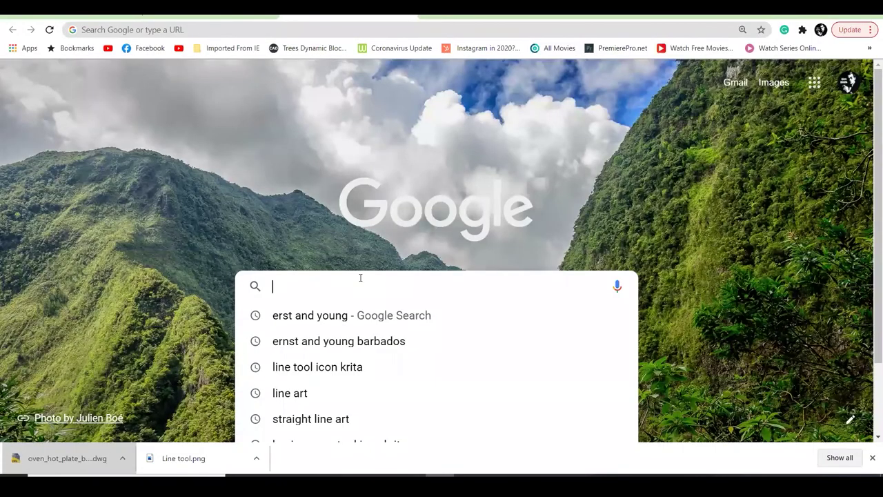
Search Google for "wc" in the browser and look through the image results.
{"action": "type", "text": "wc"}
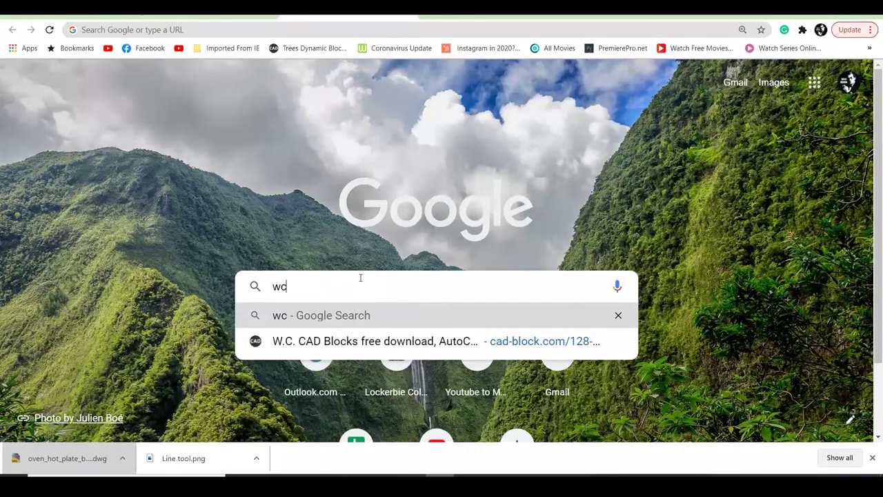
{"action": "key", "text": "Return"}
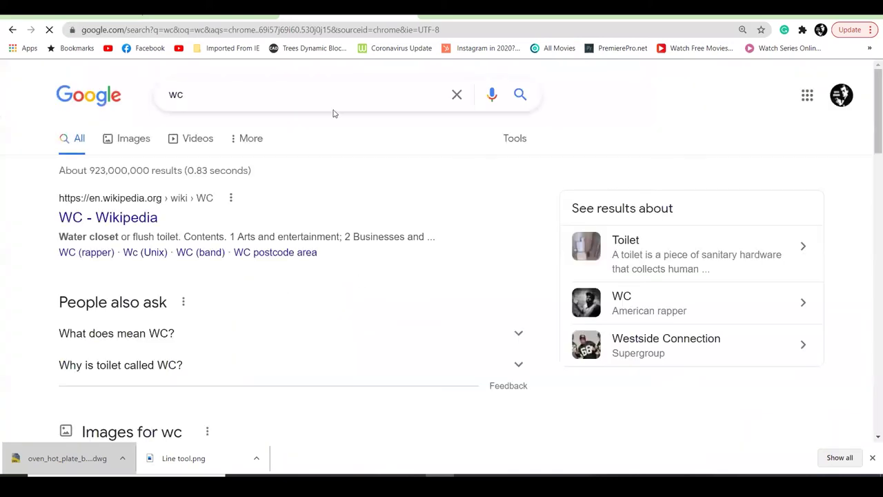
{"action": "left_click", "coordinate": [132, 140]}
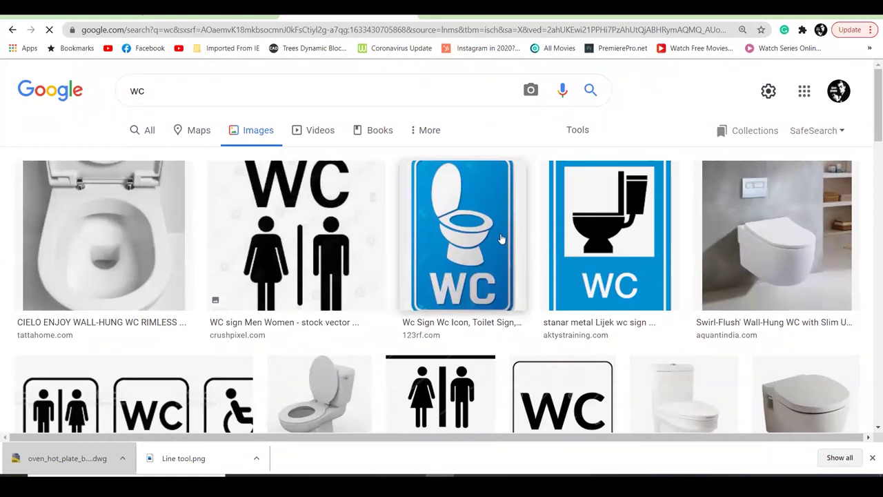
{"action": "scroll", "coordinate": [502, 239], "scroll_direction": "down", "scroll_amount": 3}
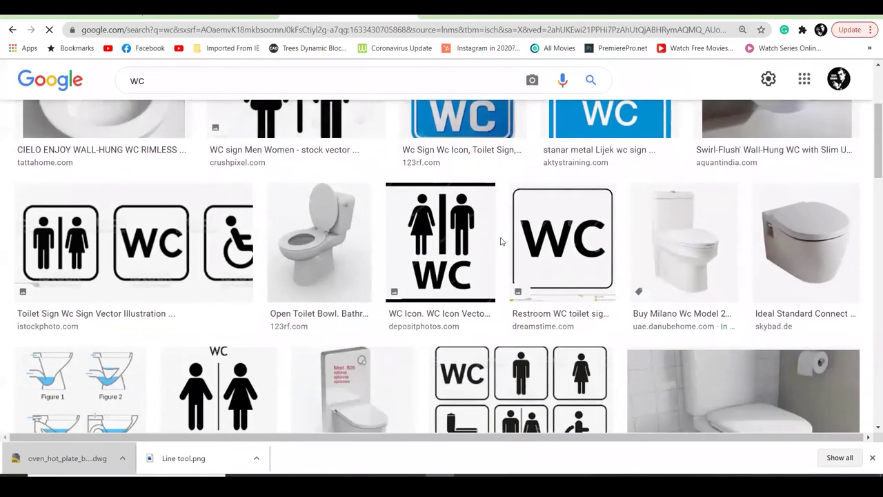
{"action": "scroll", "coordinate": [501, 241], "scroll_direction": "down", "scroll_amount": 2}
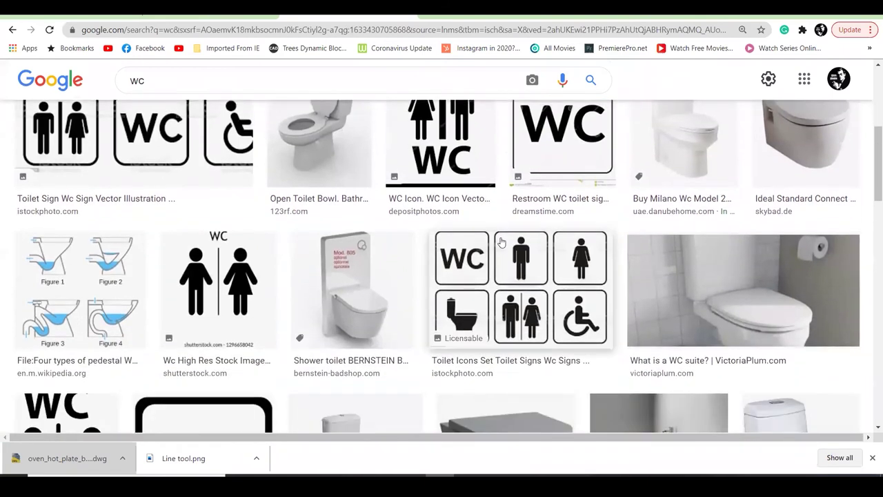
{"action": "scroll", "coordinate": [501, 242], "scroll_direction": "down", "scroll_amount": 1}
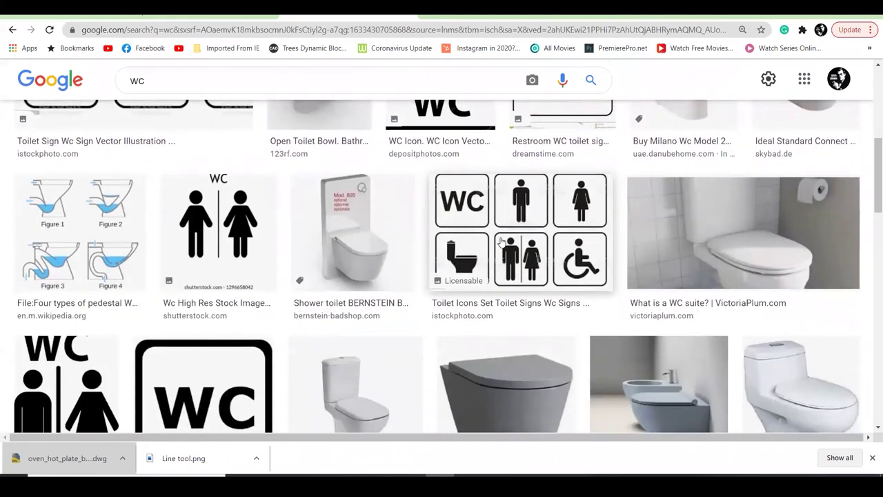
{"action": "scroll", "coordinate": [502, 241], "scroll_direction": "up", "scroll_amount": 7}
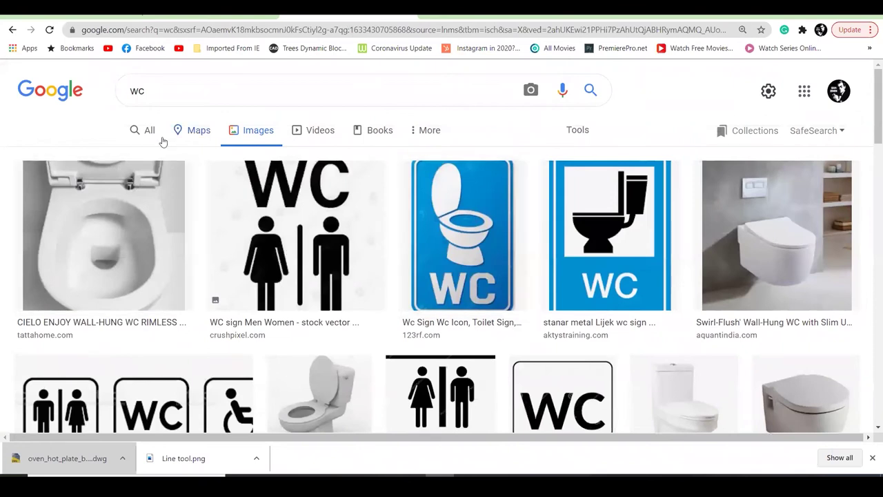
Go back to the general web results for wc and highlight the words "Water closet" in the Wikipedia entry.
{"action": "left_click", "coordinate": [137, 133]}
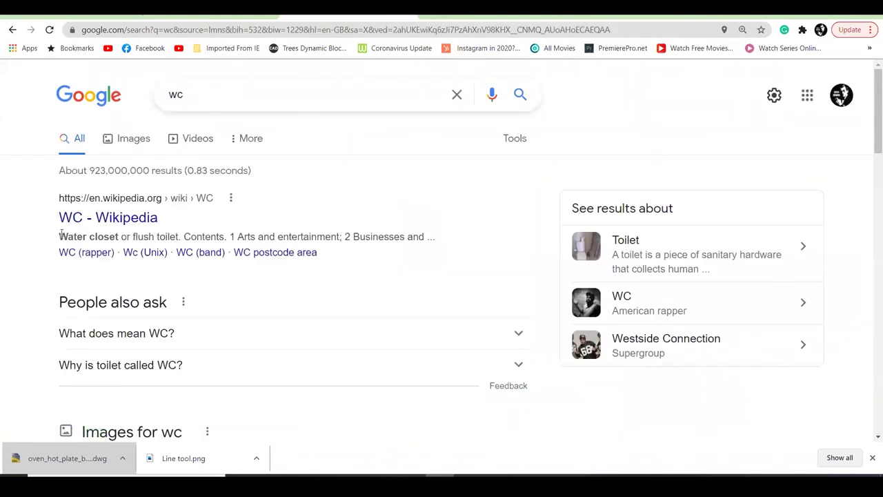
{"action": "left_click_drag", "start_coordinate": [61, 237], "coordinate": [119, 238]}
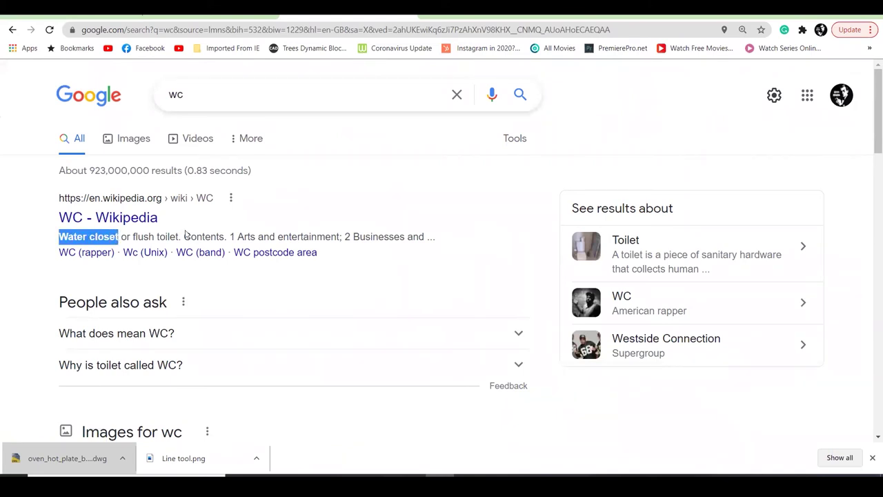
{"action": "left_click", "coordinate": [96, 237]}
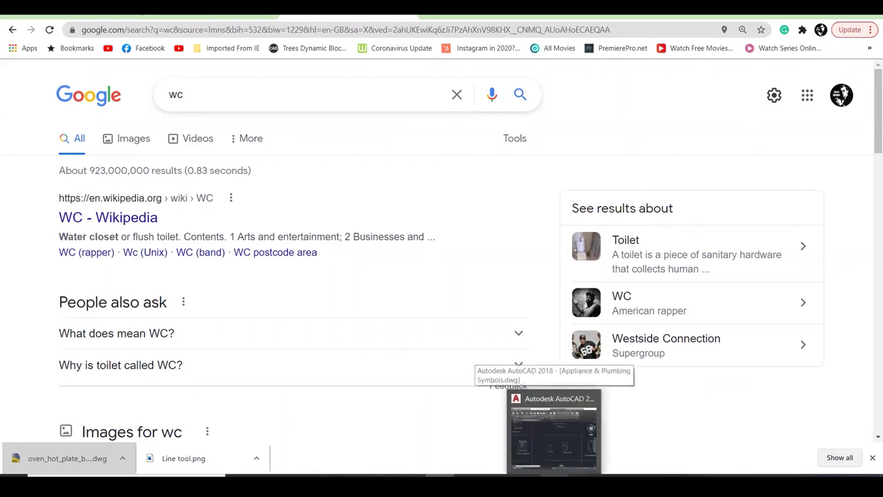
Switch back to AutoCAD and bring up the photo Toilet.jpg beside the Toilet WC plan symbol.
{"action": "left_click", "coordinate": [559, 427]}
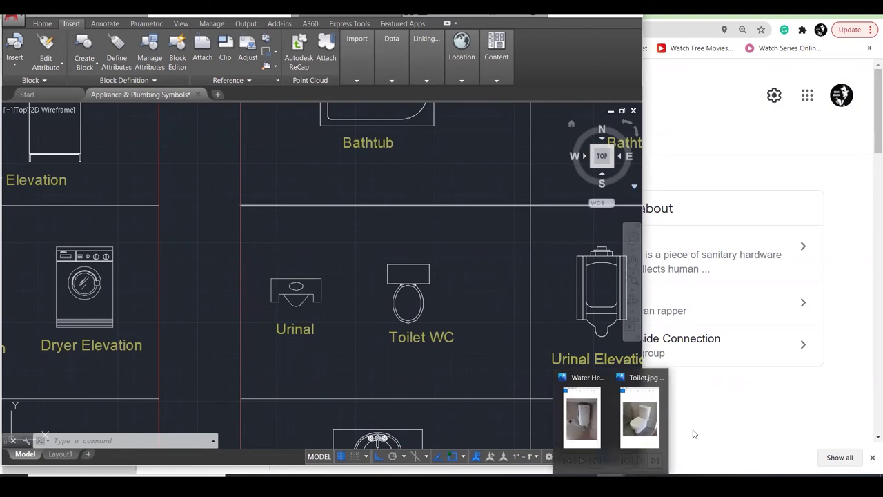
{"action": "left_click", "coordinate": [639, 418]}
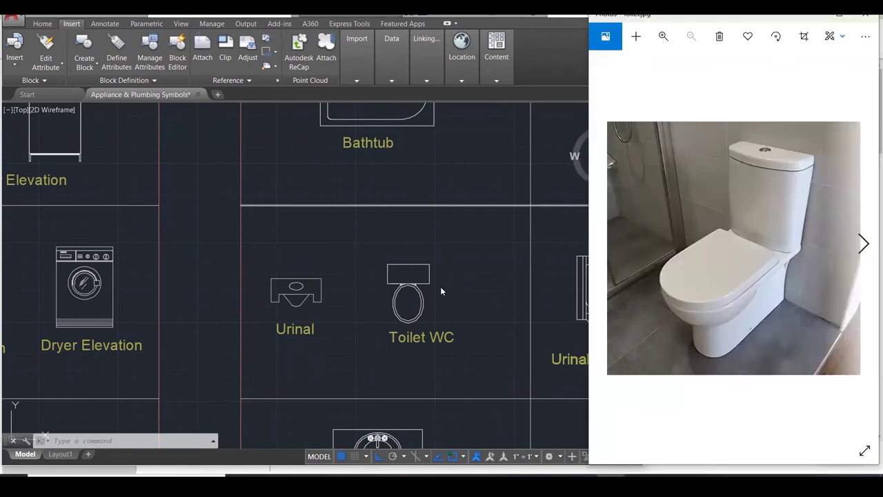
{"action": "left_click", "coordinate": [384, 276]}
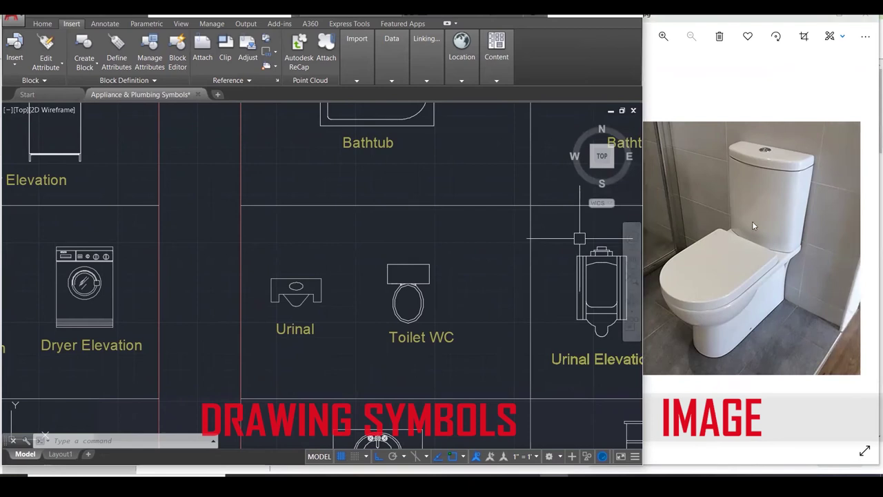
{"action": "left_click", "coordinate": [772, 255]}
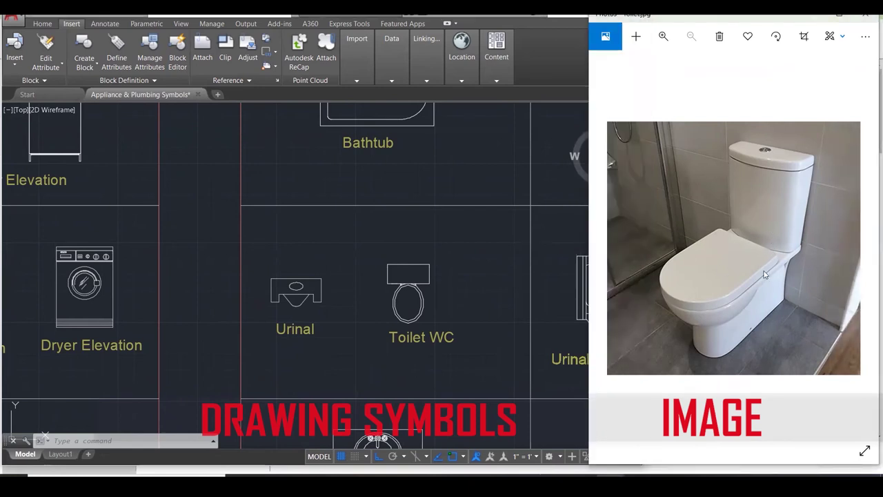
Examine the side and front views of the Toilet Elevation symbol up close against the toilet photo.
{"action": "left_click", "coordinate": [424, 309]}
{"action": "scroll", "coordinate": [315, 310], "scroll_direction": "down", "scroll_amount": 3}
{"action": "scroll", "coordinate": [315, 310], "scroll_direction": "down", "scroll_amount": 2}
{"action": "scroll", "coordinate": [414, 318], "scroll_direction": "up", "scroll_amount": 5}
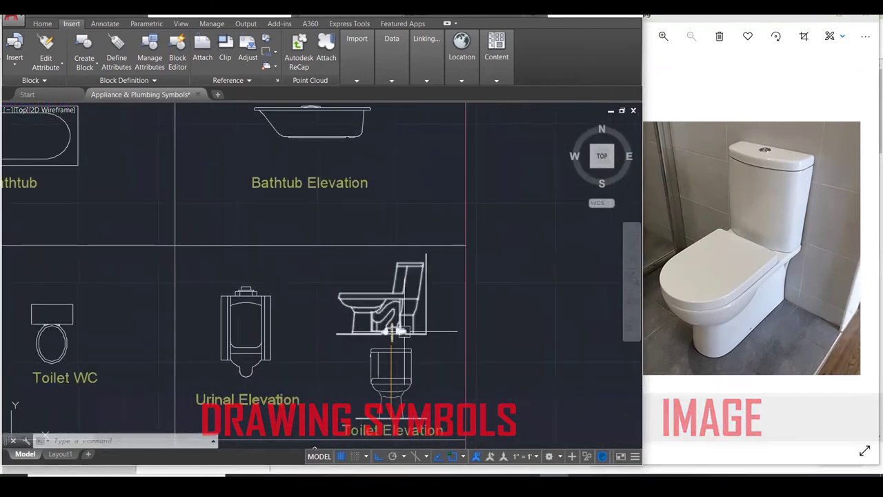
{"action": "scroll", "coordinate": [393, 333], "scroll_direction": "up", "scroll_amount": 4}
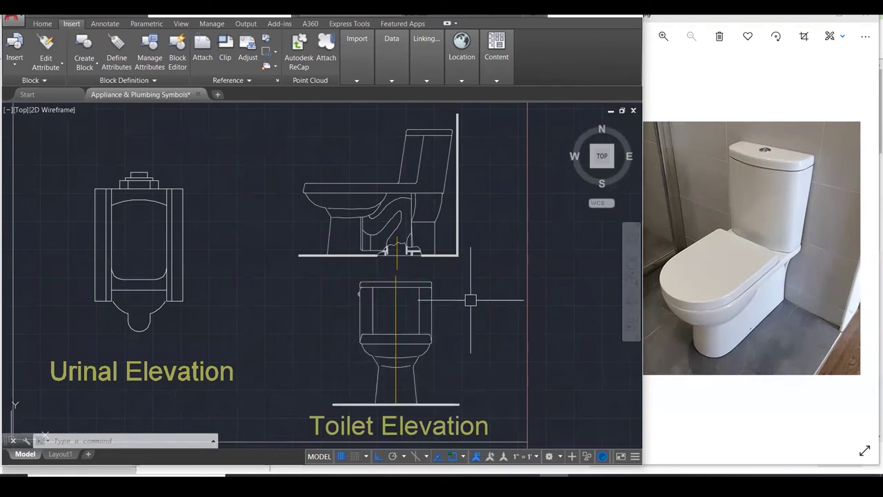
{"action": "scroll", "coordinate": [471, 300], "scroll_direction": "down", "scroll_amount": 1}
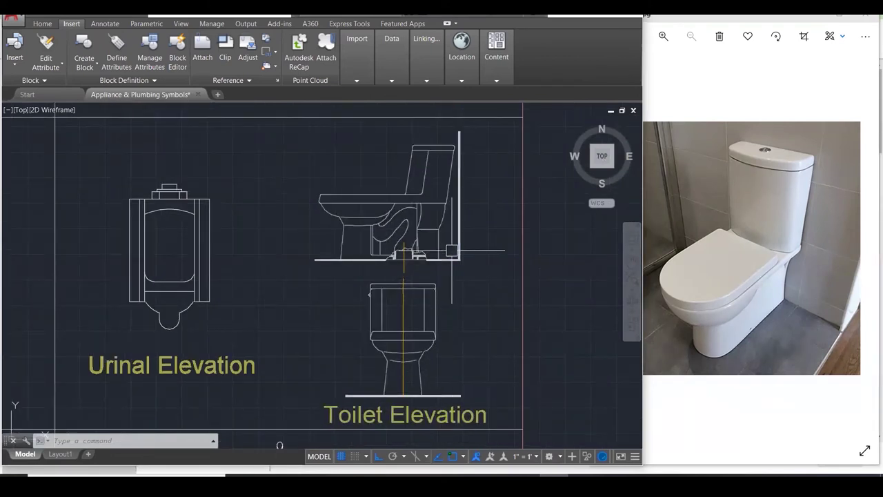
{"action": "scroll", "coordinate": [452, 250], "scroll_direction": "down", "scroll_amount": 2}
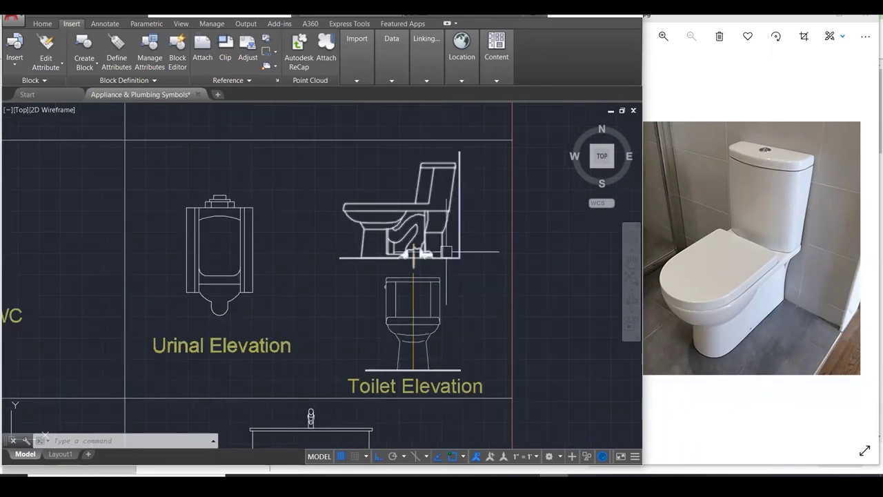
{"action": "scroll", "coordinate": [407, 249], "scroll_direction": "up", "scroll_amount": 4}
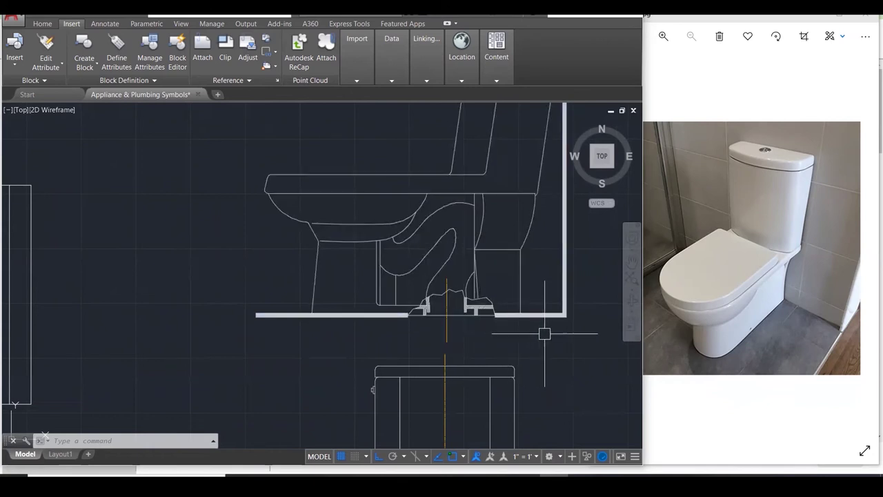
{"action": "scroll", "coordinate": [563, 328], "scroll_direction": "down", "scroll_amount": 6}
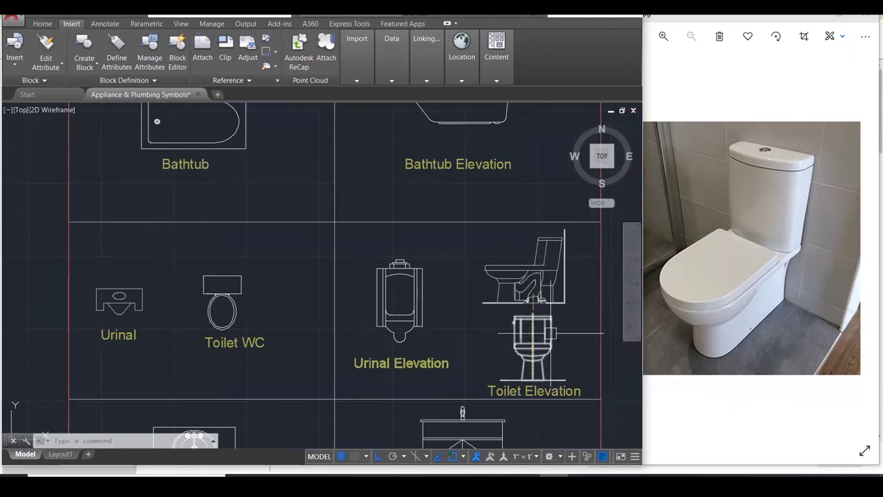
{"action": "scroll", "coordinate": [552, 328], "scroll_direction": "down", "scroll_amount": 2}
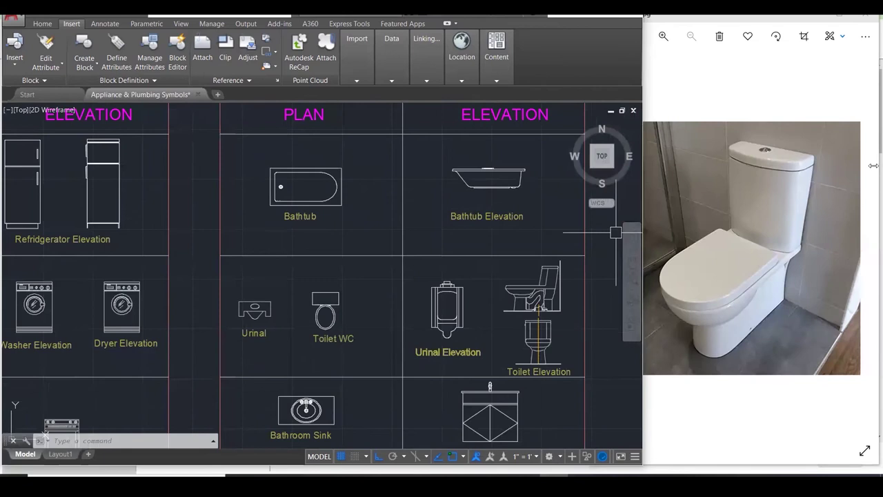
Flip between the toilet photo and the urinal photo in the photo viewer, ending on the urinal.
{"action": "left_click", "coordinate": [810, 211]}
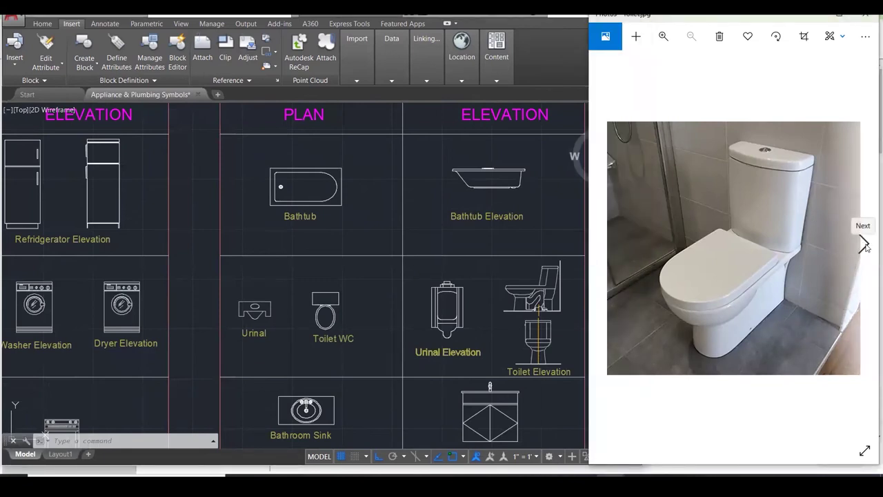
{"action": "left_click", "coordinate": [865, 245]}
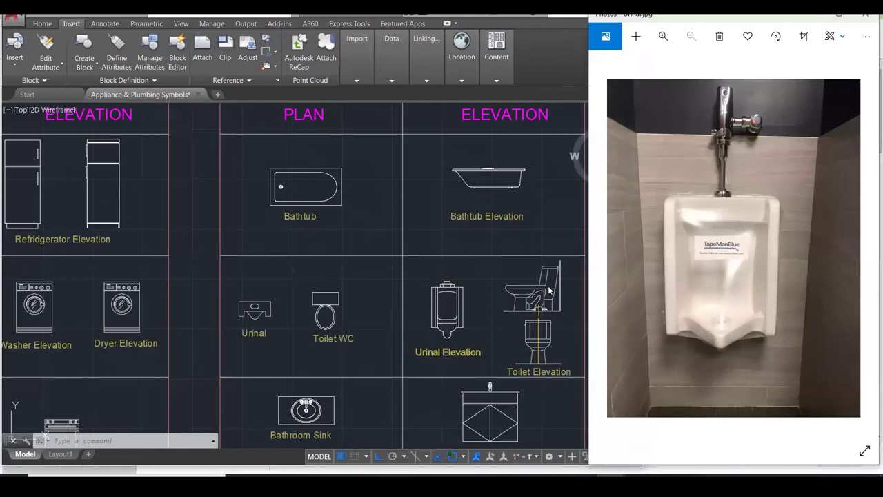
{"action": "left_click", "coordinate": [610, 239]}
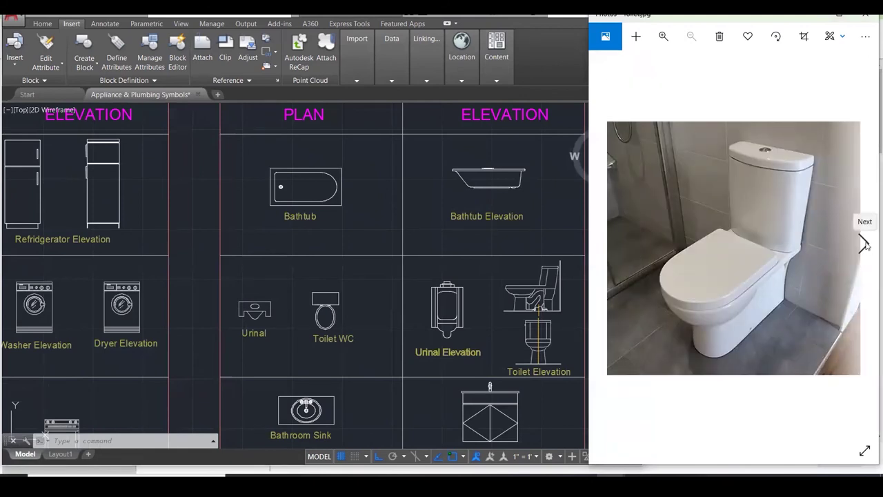
{"action": "left_click", "coordinate": [864, 243]}
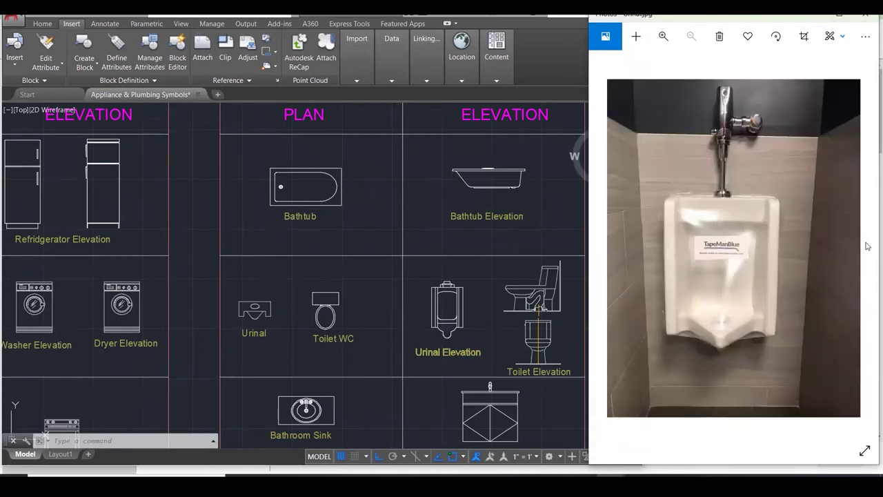
Examine the Urinal plan and Urinal Elevation symbols in the plumbing symbols table against the urinal photo.
{"action": "scroll", "coordinate": [235, 338], "scroll_direction": "up", "scroll_amount": 1}
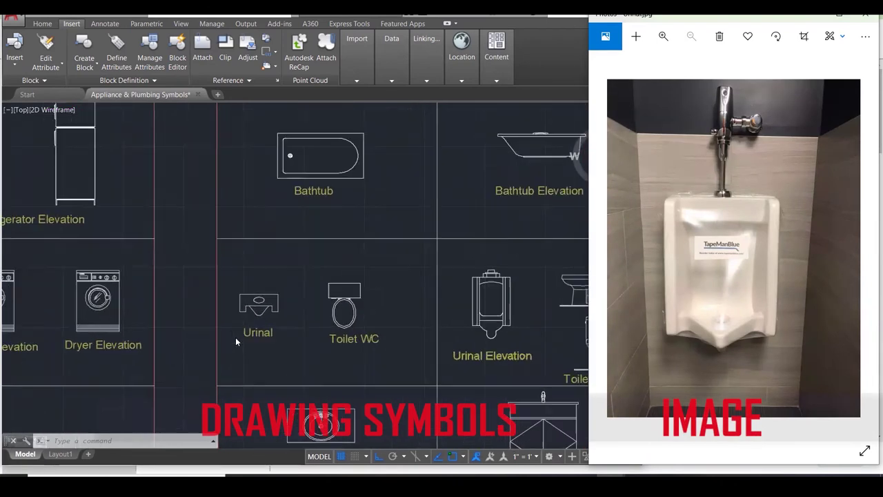
{"action": "scroll", "coordinate": [236, 337], "scroll_direction": "up", "scroll_amount": 1}
{"action": "scroll", "coordinate": [238, 338], "scroll_direction": "down", "scroll_amount": 3}
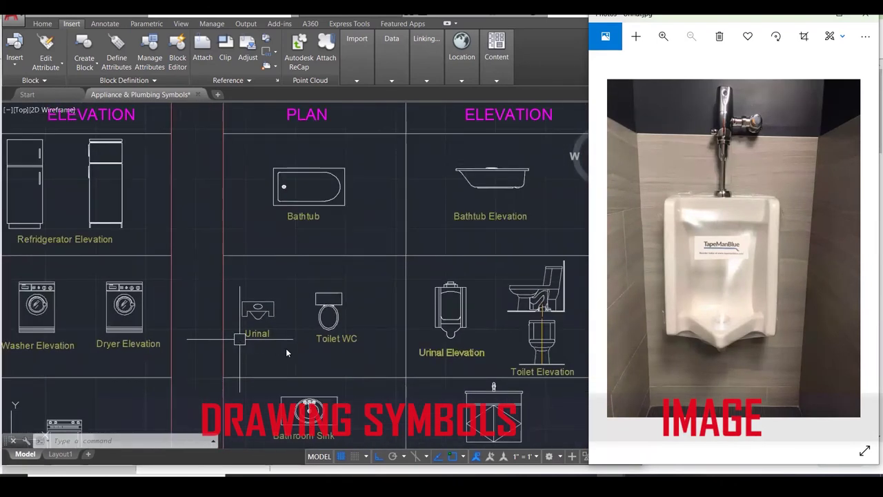
{"action": "left_click", "coordinate": [434, 312]}
{"action": "left_click", "coordinate": [776, 243]}
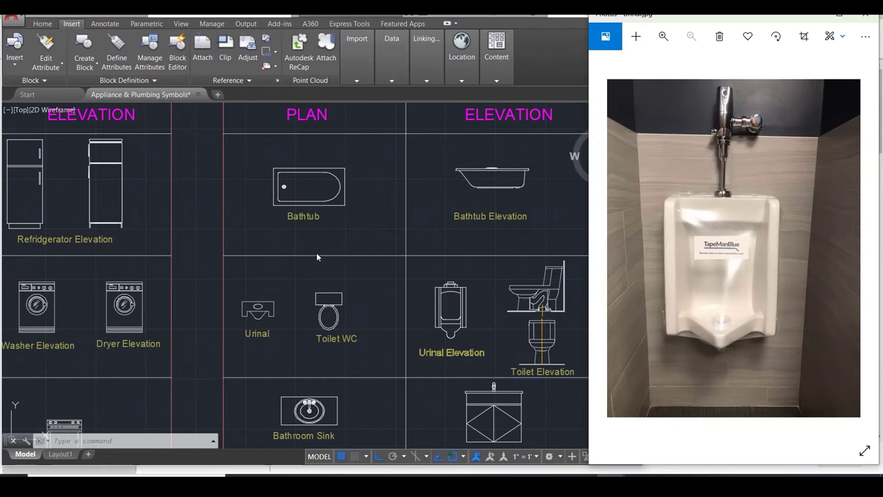
{"action": "scroll", "coordinate": [455, 212], "scroll_direction": "down", "scroll_amount": 2}
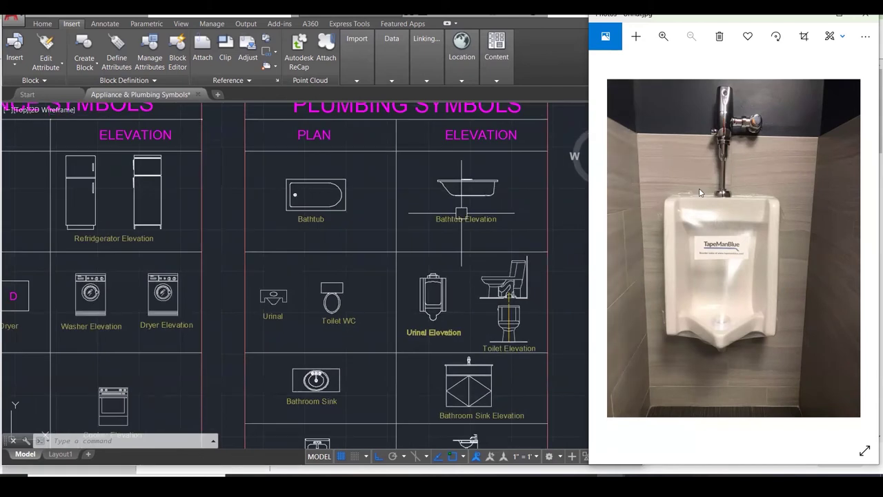
{"action": "left_click", "coordinate": [454, 278]}
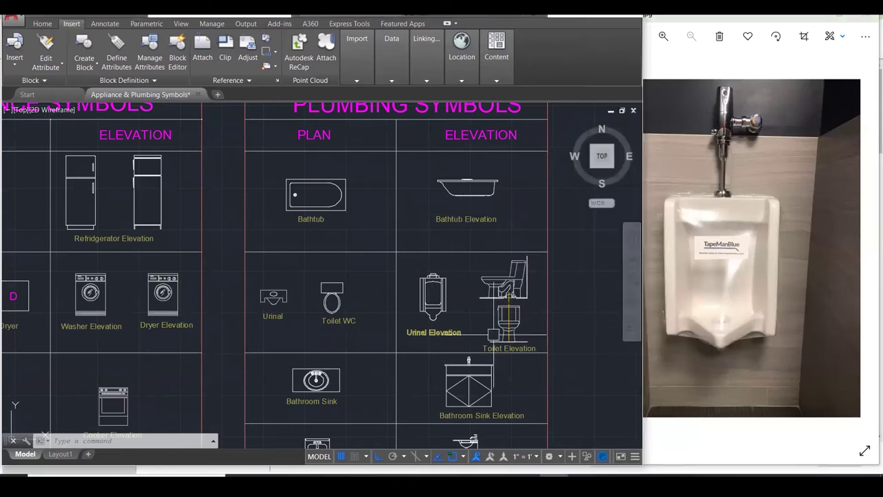
{"action": "scroll", "coordinate": [262, 298], "scroll_direction": "down", "scroll_amount": 3}
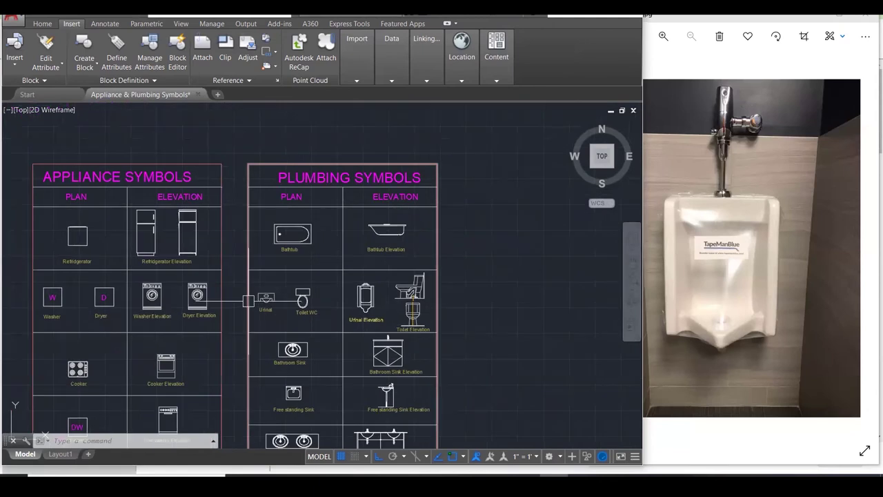
{"action": "scroll", "coordinate": [368, 308], "scroll_direction": "up", "scroll_amount": 3}
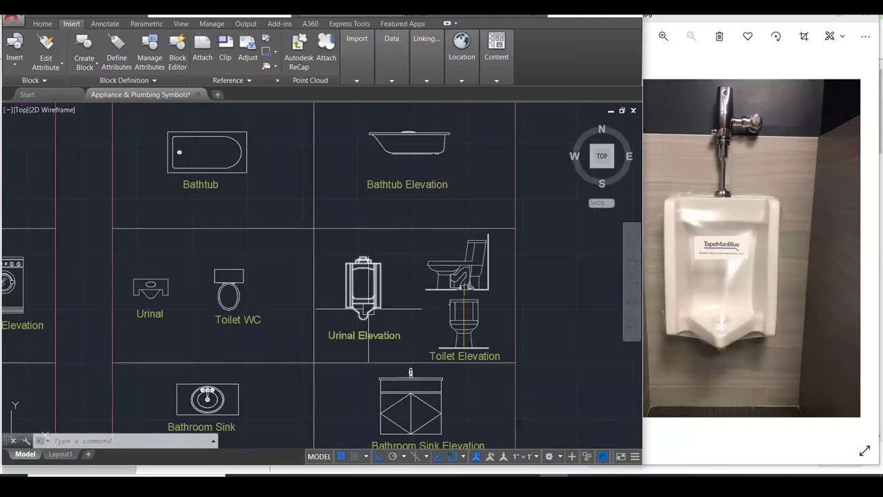
{"action": "scroll", "coordinate": [368, 308], "scroll_direction": "up", "scroll_amount": 3}
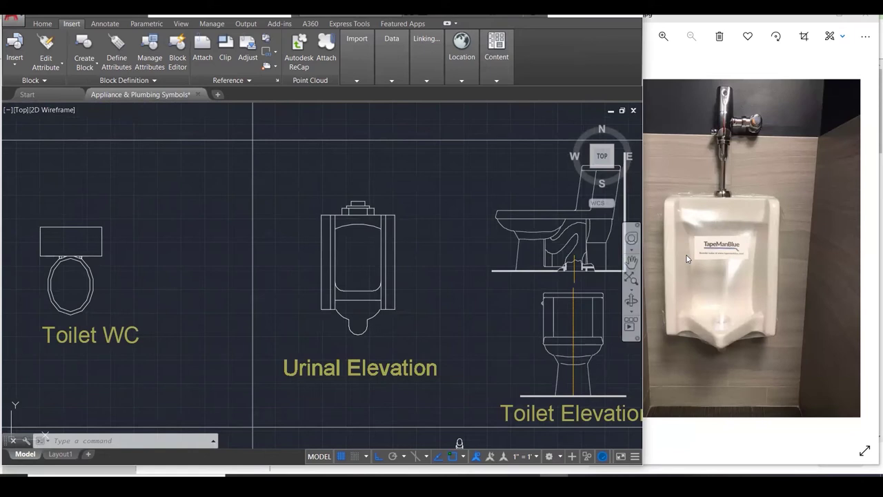
Bring up the photo Sink with a Cabinet.jpg and zoom in on the Bathroom Sink plan symbol beside it.
{"action": "scroll", "coordinate": [480, 237], "scroll_direction": "down", "scroll_amount": 5}
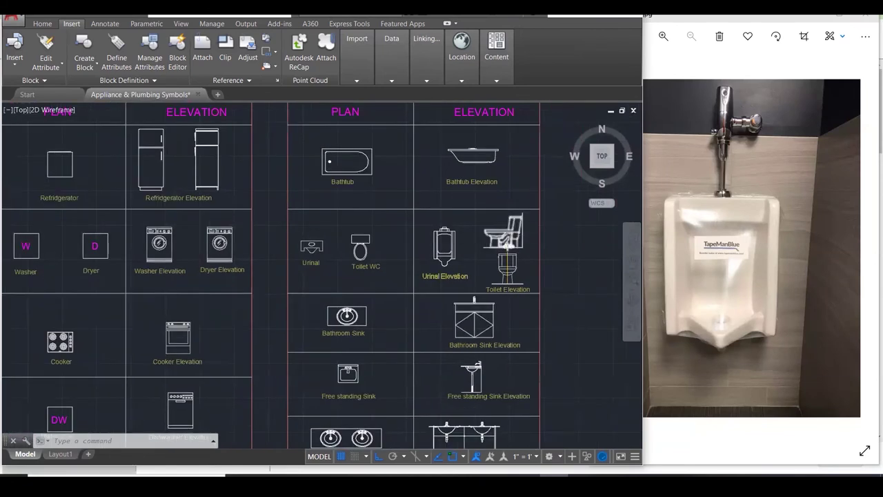
{"action": "left_click", "coordinate": [739, 243]}
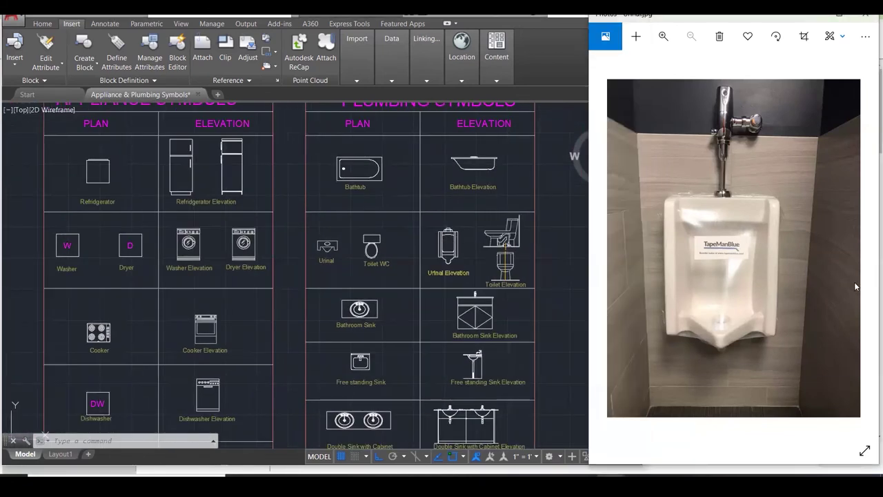
{"action": "left_click", "coordinate": [607, 245]}
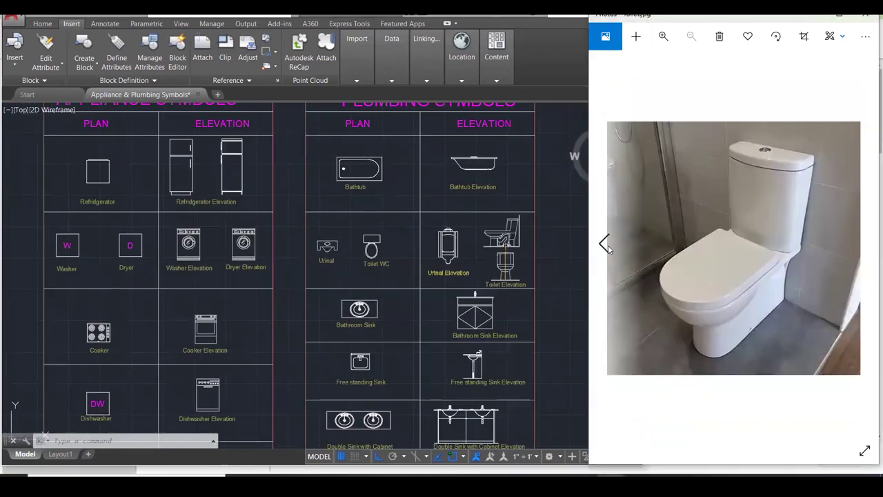
{"action": "left_click", "coordinate": [603, 248]}
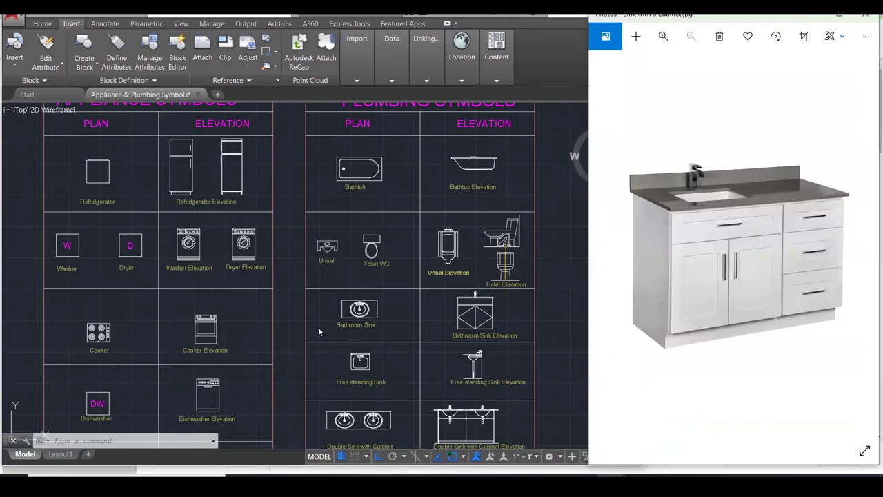
{"action": "scroll", "coordinate": [351, 325], "scroll_direction": "up", "scroll_amount": 4}
{"action": "left_click", "coordinate": [350, 329]}
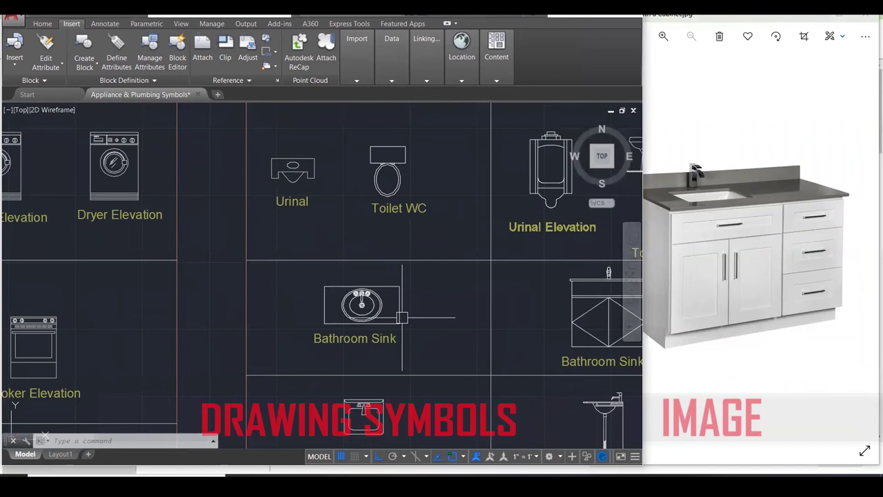
{"action": "scroll", "coordinate": [359, 321], "scroll_direction": "up", "scroll_amount": 4}
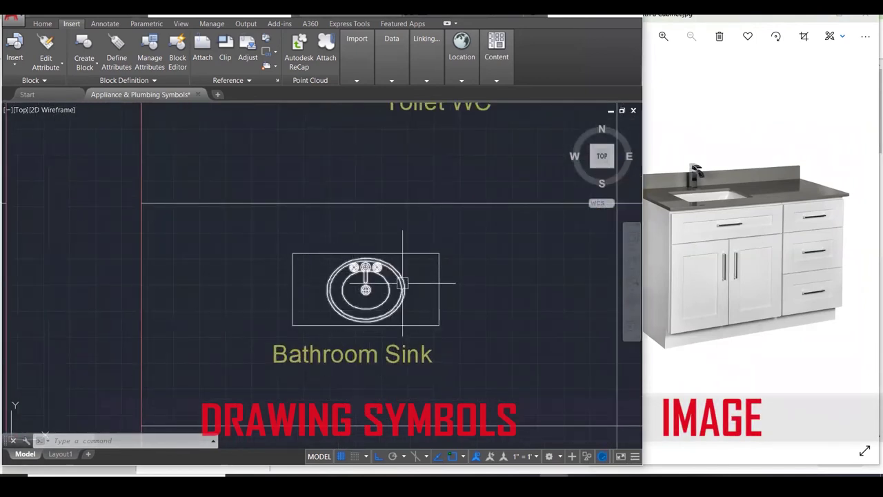
Erase the oval basin from the Bathroom Sink plan symbol and undo the erasure.
{"action": "left_click", "coordinate": [403, 283]}
{"action": "key", "text": "Delete"}
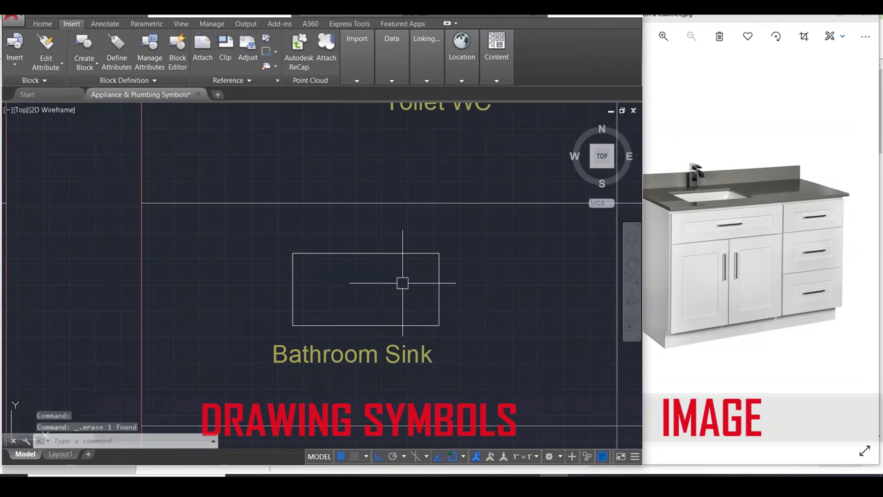
{"action": "key", "text": "ctrl+z"}
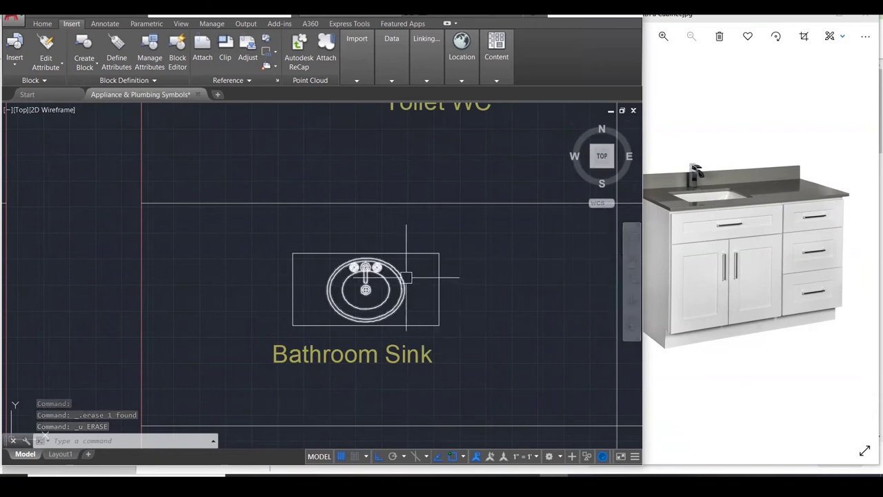
Compare the basin of the Bathroom Sink plan symbol up close with an enlarged view of the sink cabinet photo.
{"action": "scroll", "coordinate": [393, 276], "scroll_direction": "up", "scroll_amount": 3}
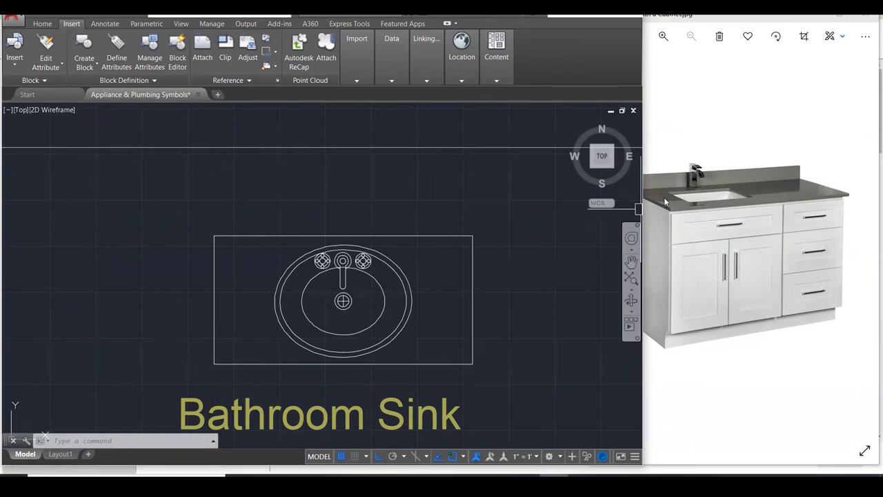
{"action": "left_click", "coordinate": [345, 261]}
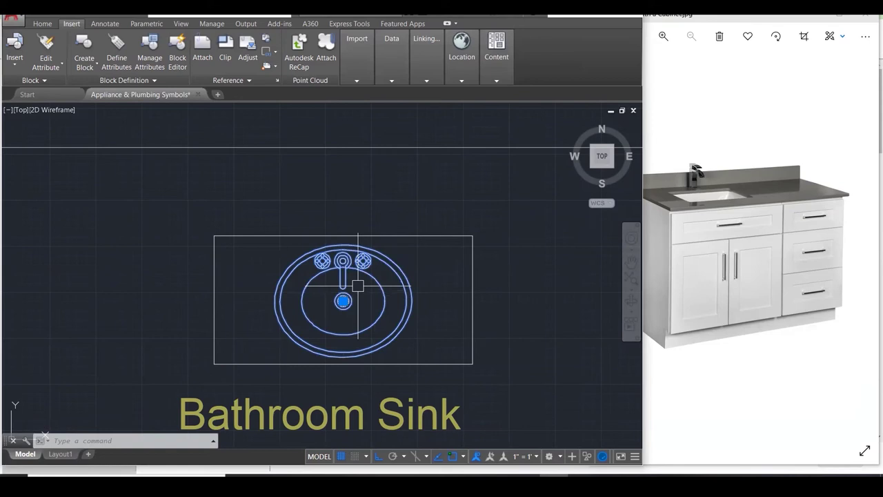
{"action": "left_click", "coordinate": [734, 201]}
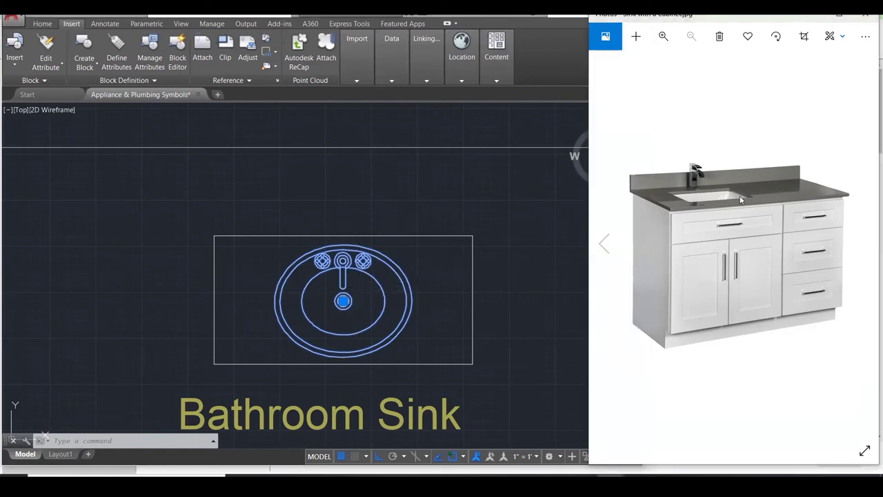
{"action": "scroll", "coordinate": [746, 174], "scroll_direction": "up", "scroll_amount": 3}
{"action": "scroll", "coordinate": [747, 209], "scroll_direction": "down", "scroll_amount": 2}
{"action": "scroll", "coordinate": [762, 247], "scroll_direction": "down", "scroll_amount": 2}
Point out the basin, drawers and doors in the sink cabinet photo with temporary pink arrows and clear the arrows.
{"action": "left_click_drag", "start_coordinate": [762, 246], "coordinate": [725, 263]}
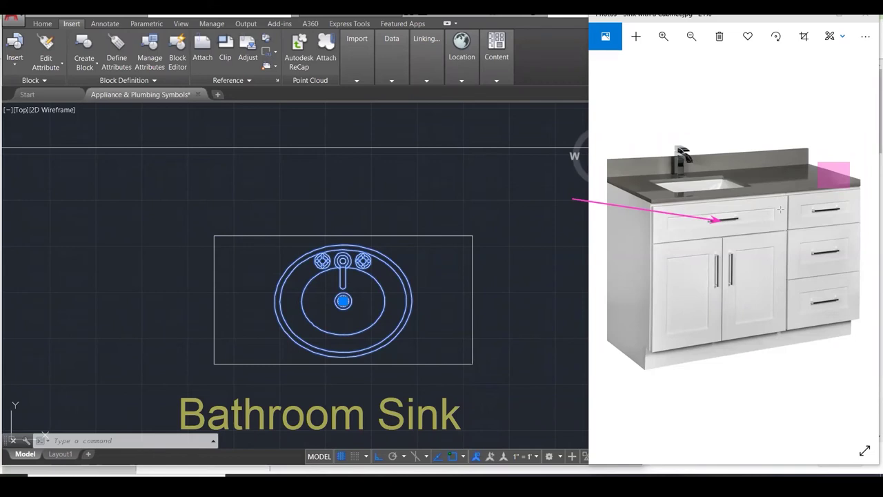
{"action": "left_click_drag", "start_coordinate": [771, 220], "coordinate": [697, 184]}
{"action": "left_click_drag", "start_coordinate": [812, 208], "coordinate": [832, 252]}
{"action": "left_click_drag", "start_coordinate": [820, 295], "coordinate": [832, 304]}
{"action": "left_click_drag", "start_coordinate": [688, 283], "coordinate": [688, 285]}
{"action": "left_click_drag", "start_coordinate": [748, 263], "coordinate": [744, 282]}
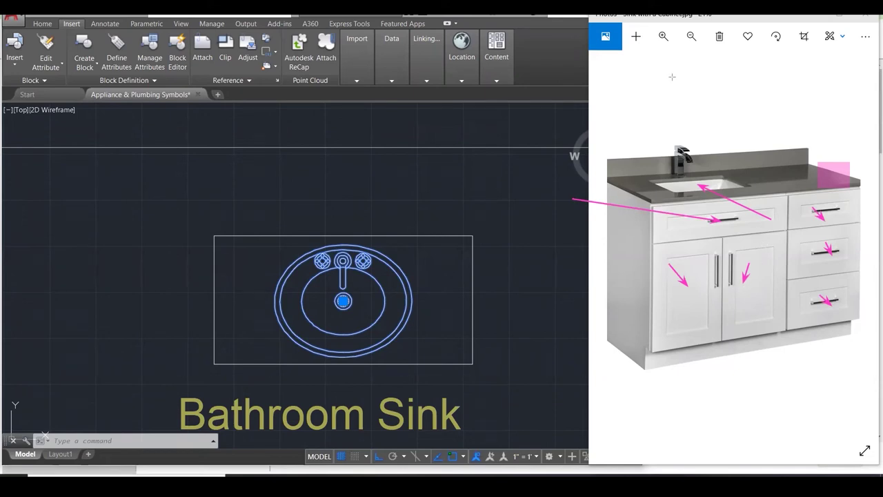
{"action": "key", "text": "e"}
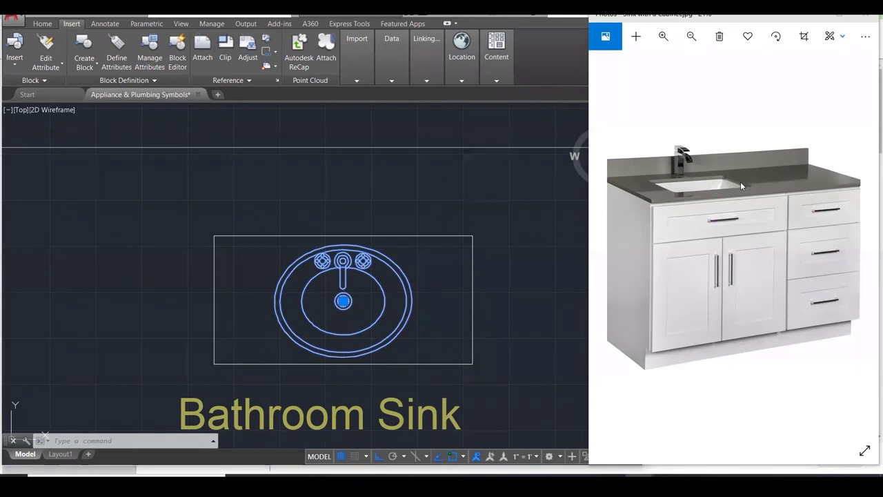
Examine the Bathroom Sink Elevation symbol up close, marking its doors and drawer front with temporary arrows and clearing them.
{"action": "left_click", "coordinate": [542, 257]}
{"action": "scroll", "coordinate": [336, 257], "scroll_direction": "down", "scroll_amount": 2}
{"action": "scroll", "coordinate": [335, 257], "scroll_direction": "down", "scroll_amount": 3}
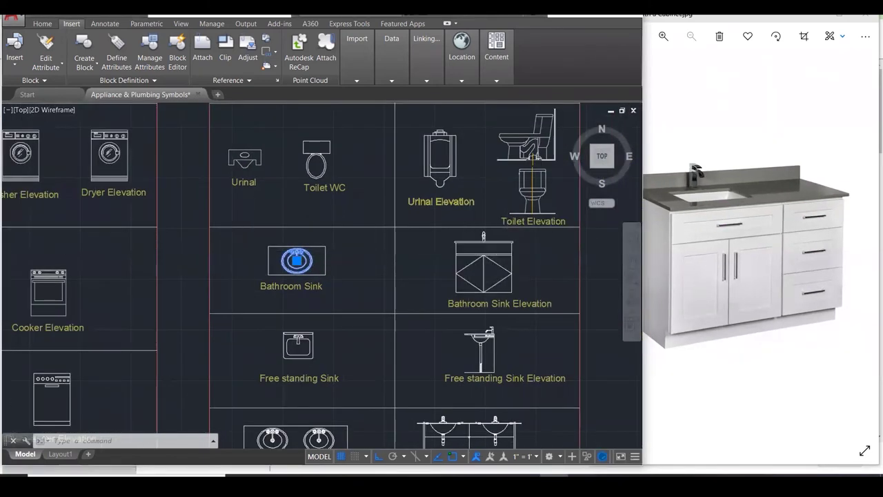
{"action": "scroll", "coordinate": [513, 235], "scroll_direction": "up", "scroll_amount": 5}
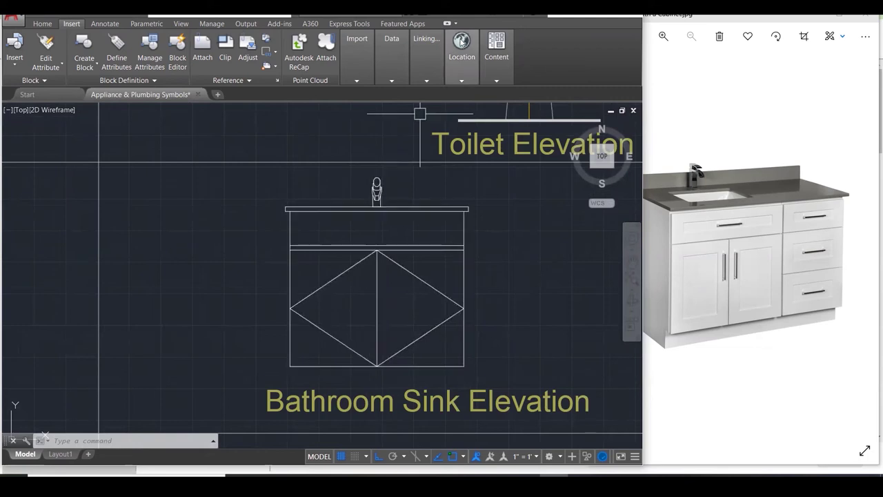
{"action": "left_click", "coordinate": [357, 52]}
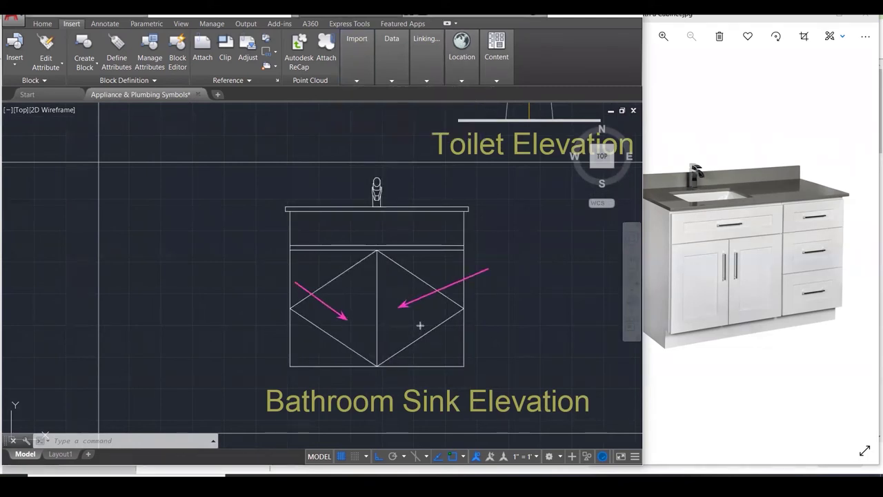
{"action": "mouse_move", "coordinate": [312, 228]}
{"action": "left_mouse_down"}
{"action": "mouse_move", "coordinate": [420, 224]}
{"action": "mouse_move", "coordinate": [360, 232]}
{"action": "left_mouse_up"}
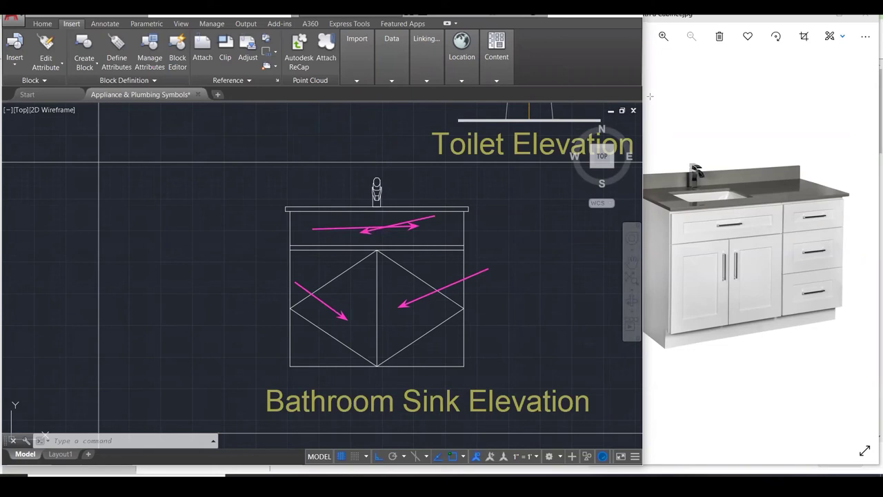
{"action": "key", "text": "e"}
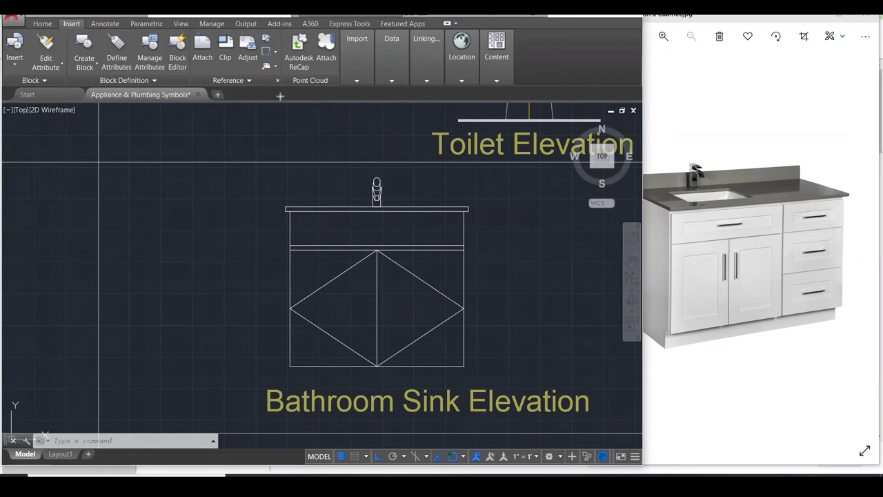
Bring up the photo Free Standing Sink.jpg beside the Free standing Sink plan symbol.
{"action": "scroll", "coordinate": [453, 231], "scroll_direction": "down", "scroll_amount": 5}
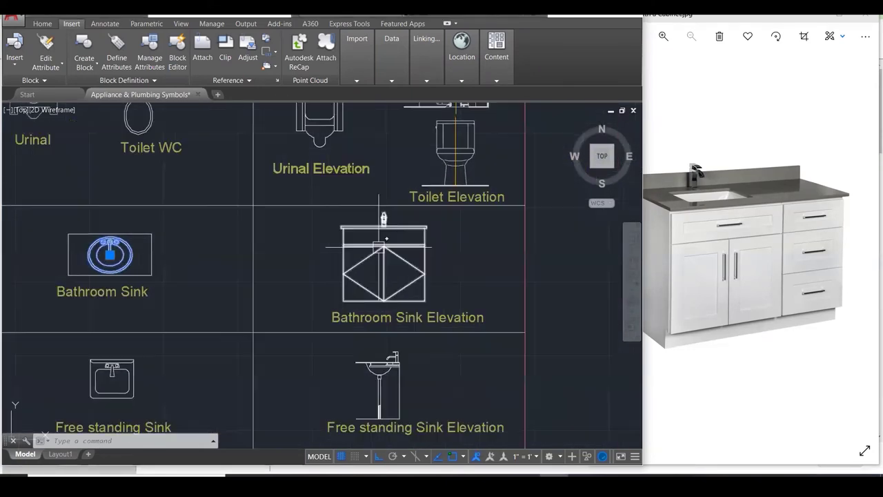
{"action": "scroll", "coordinate": [264, 317], "scroll_direction": "up", "scroll_amount": 4}
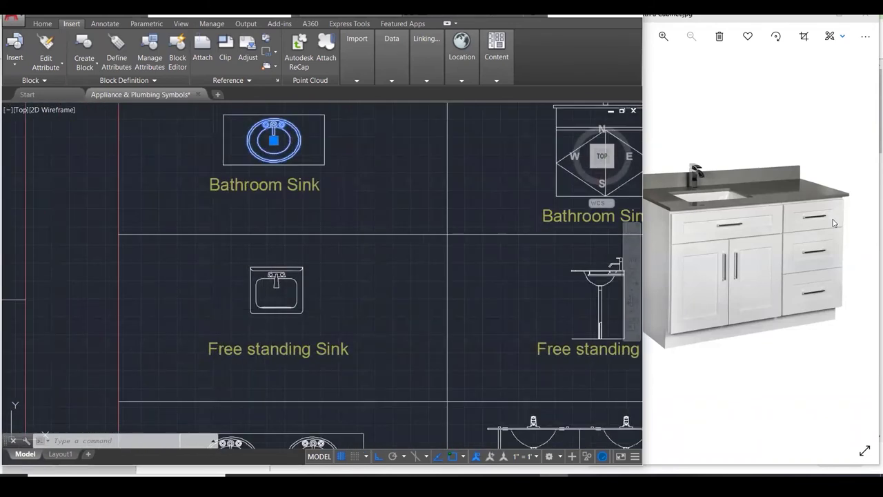
{"action": "left_click", "coordinate": [859, 238]}
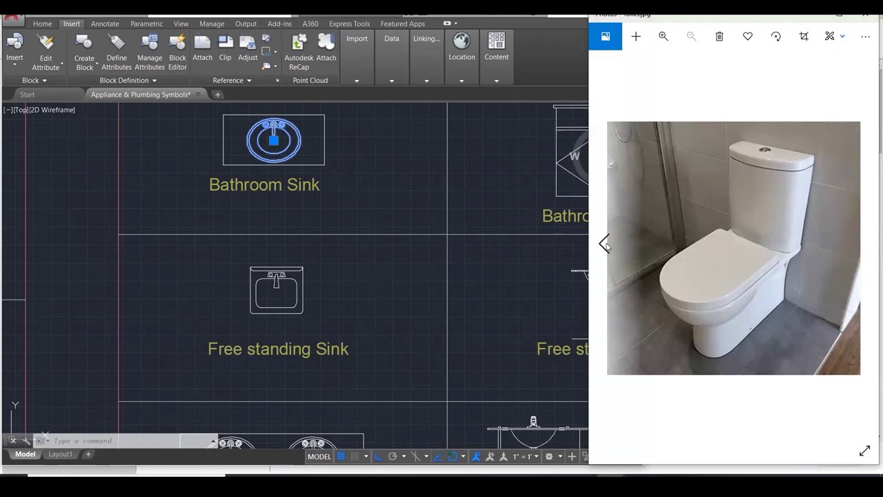
{"action": "left_click", "coordinate": [604, 244]}
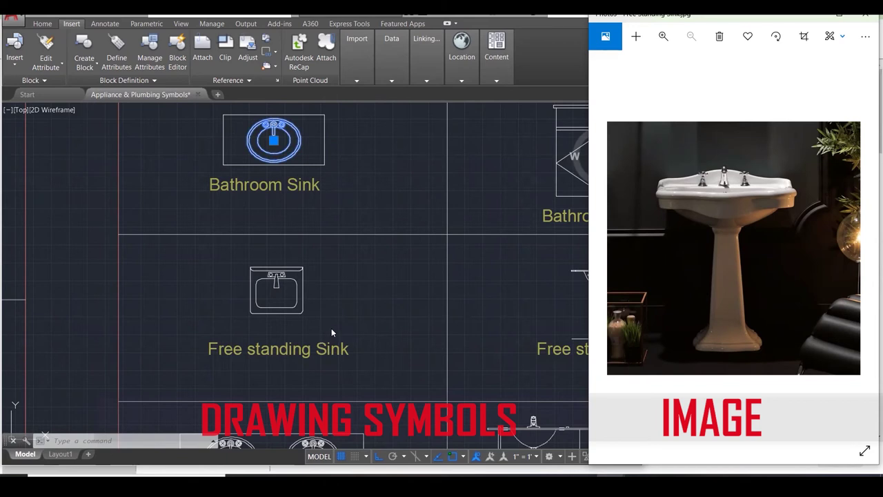
Clear the selection and examine the Free standing Sink plan symbol up close against the pedestal sink photo.
{"action": "left_click", "coordinate": [384, 313]}
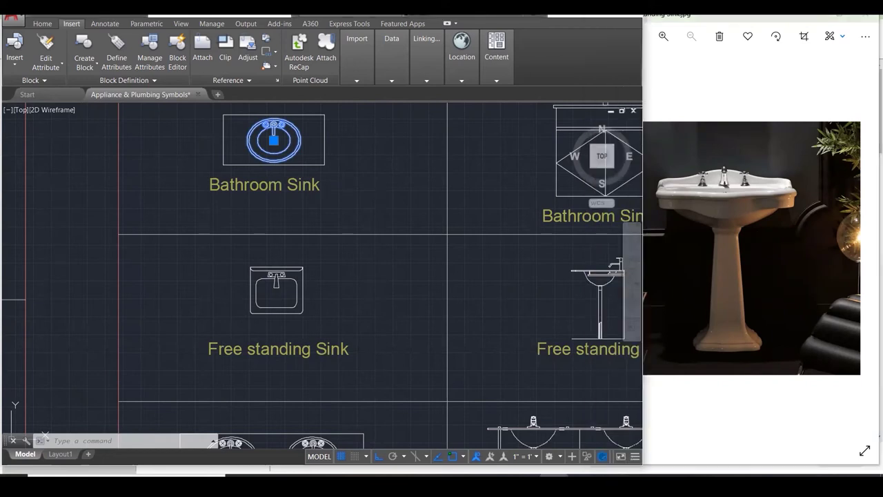
{"action": "left_click", "coordinate": [423, 295]}
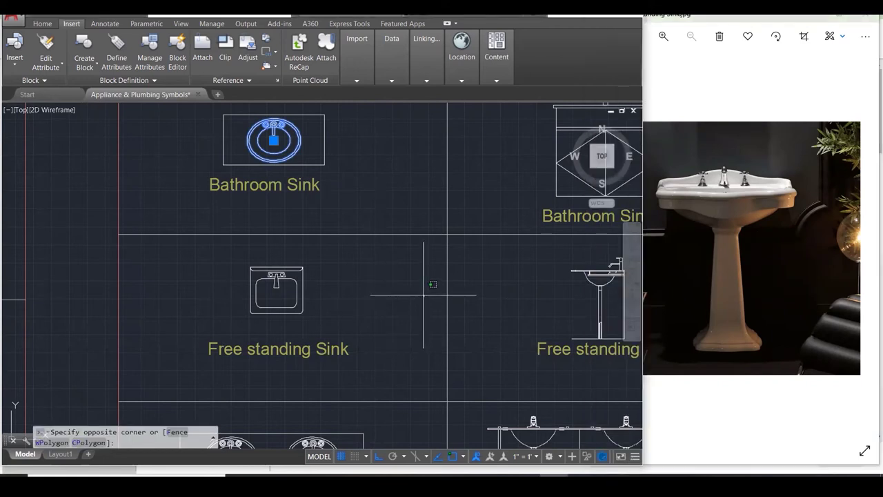
{"action": "key", "text": "Escape"}
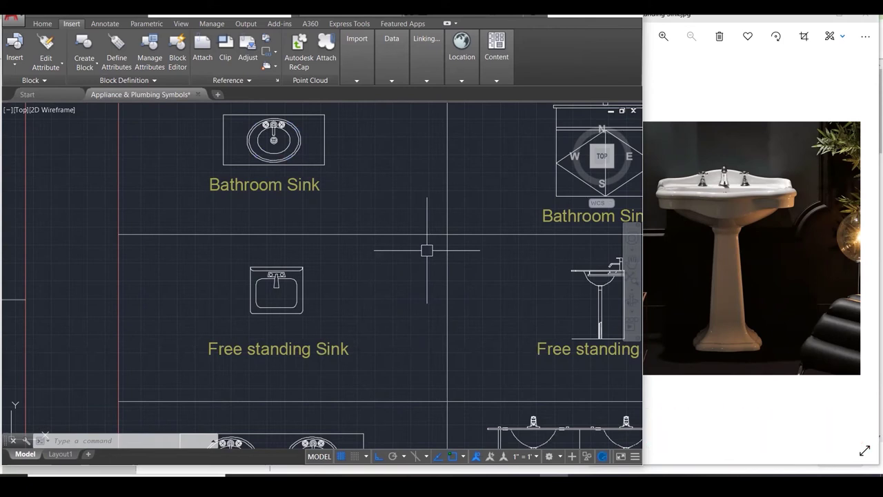
{"action": "left_click", "coordinate": [303, 279]}
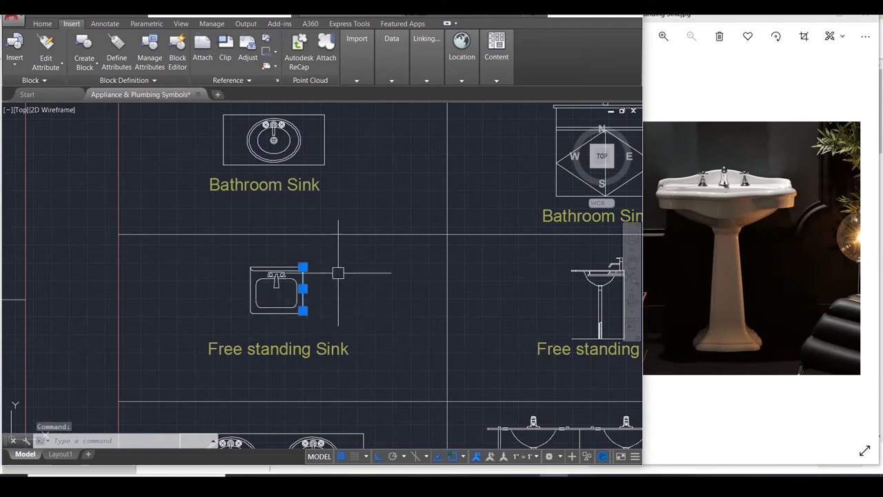
{"action": "key", "text": "Escape"}
{"action": "key", "text": "Escape"}
{"action": "scroll", "coordinate": [263, 325], "scroll_direction": "up", "scroll_amount": 4}
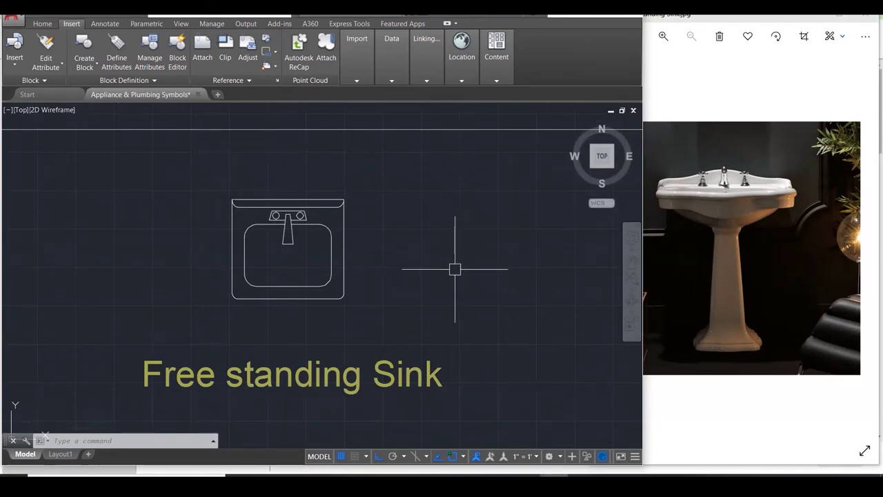
{"action": "left_click", "coordinate": [715, 217]}
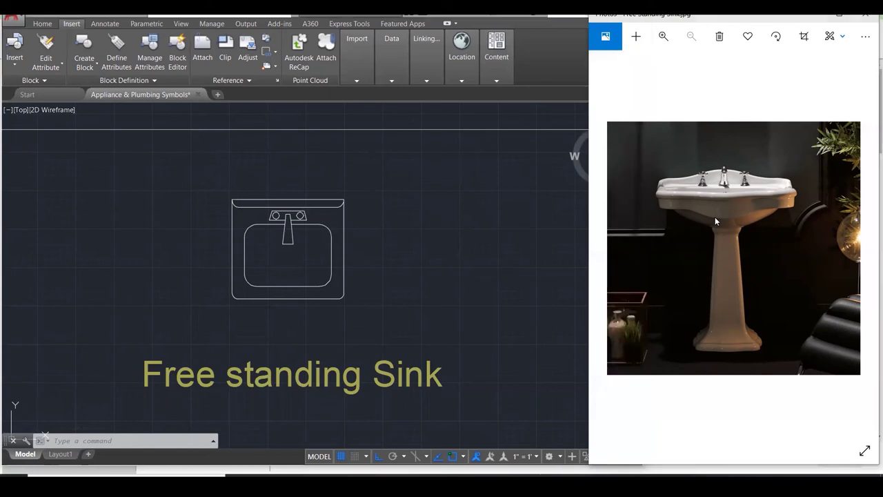
Examine the Free standing Sink Elevation symbol, marking the pedestal in photo and symbol with temporary arrows and clearing them.
{"action": "left_click", "coordinate": [298, 283]}
{"action": "scroll", "coordinate": [296, 276], "scroll_direction": "down", "scroll_amount": 5}
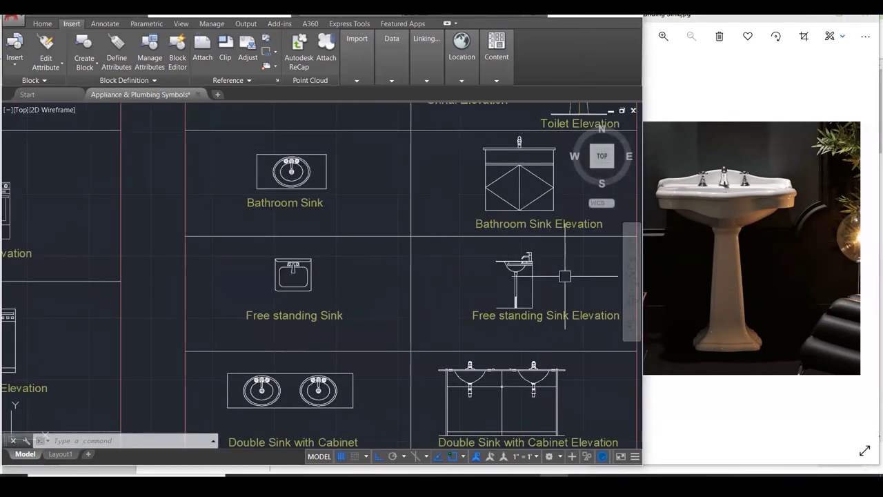
{"action": "scroll", "coordinate": [565, 276], "scroll_direction": "up", "scroll_amount": 5}
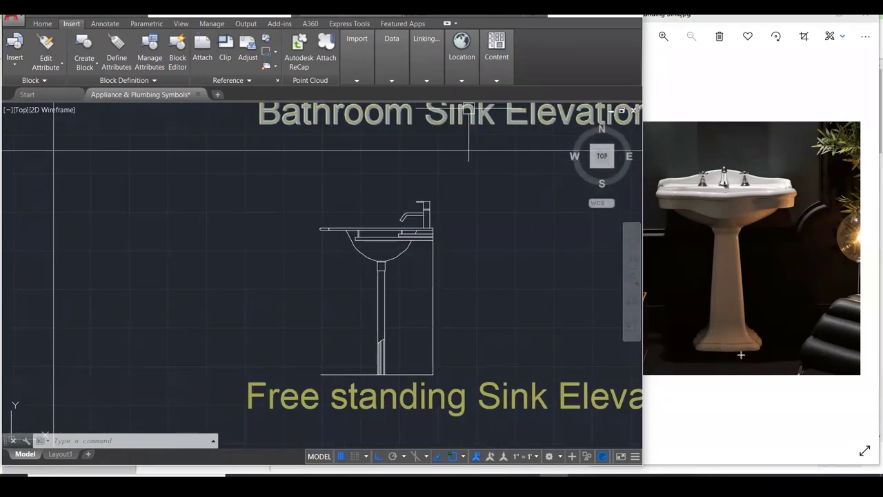
{"action": "left_click_drag", "start_coordinate": [741, 355], "coordinate": [734, 225]}
{"action": "left_click_drag", "start_coordinate": [696, 364], "coordinate": [721, 228]}
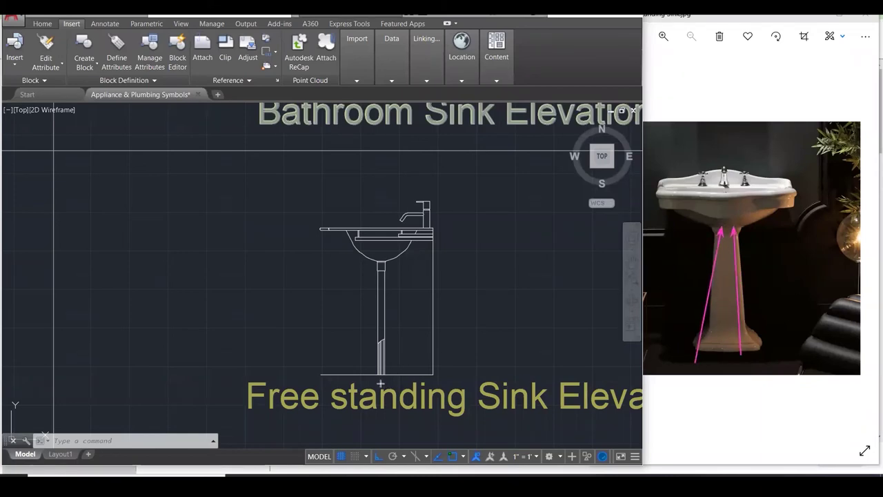
{"action": "left_click_drag", "start_coordinate": [378, 378], "coordinate": [382, 259]}
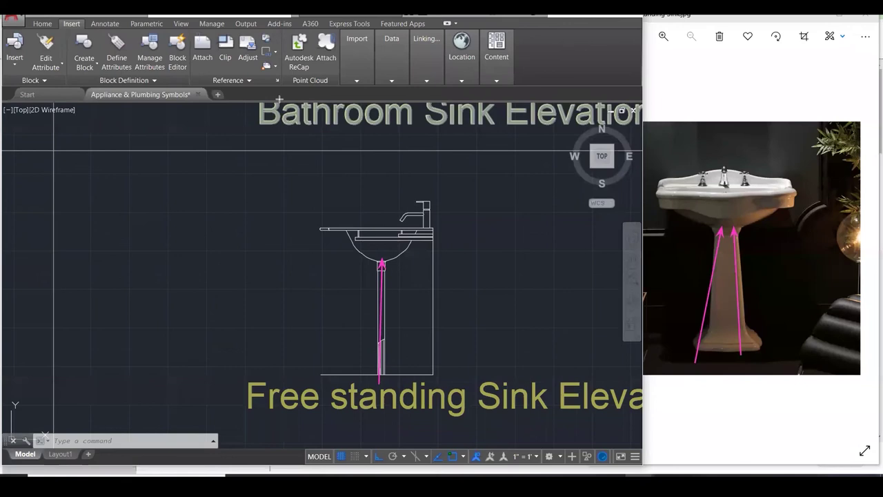
{"action": "key", "text": "Escape"}
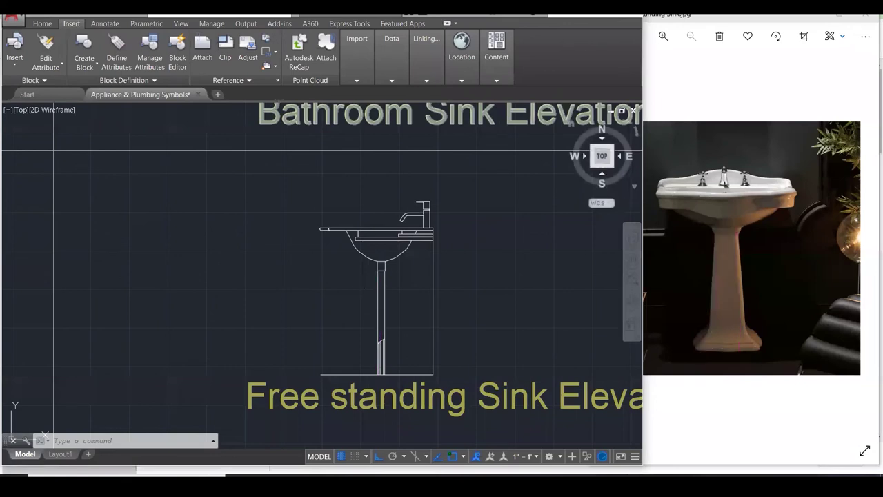
Locate the Double Sink with Cabinet plan symbol below the Free standing Sink symbol.
{"action": "scroll", "coordinate": [572, 236], "scroll_direction": "down", "scroll_amount": 2}
{"action": "left_click", "coordinate": [732, 234]}
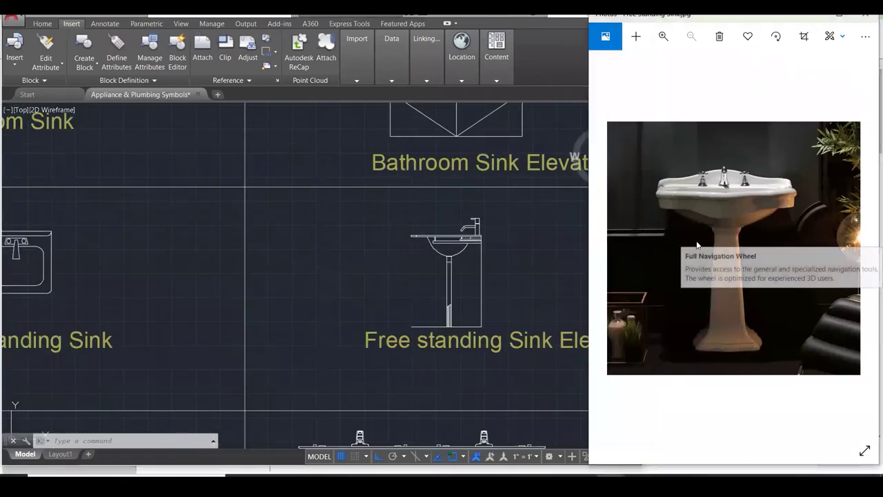
{"action": "scroll", "coordinate": [786, 240], "scroll_direction": "up", "scroll_amount": 1}
{"action": "scroll", "coordinate": [787, 239], "scroll_direction": "down", "scroll_amount": 1}
{"action": "scroll", "coordinate": [379, 305], "scroll_direction": "down", "scroll_amount": 3}
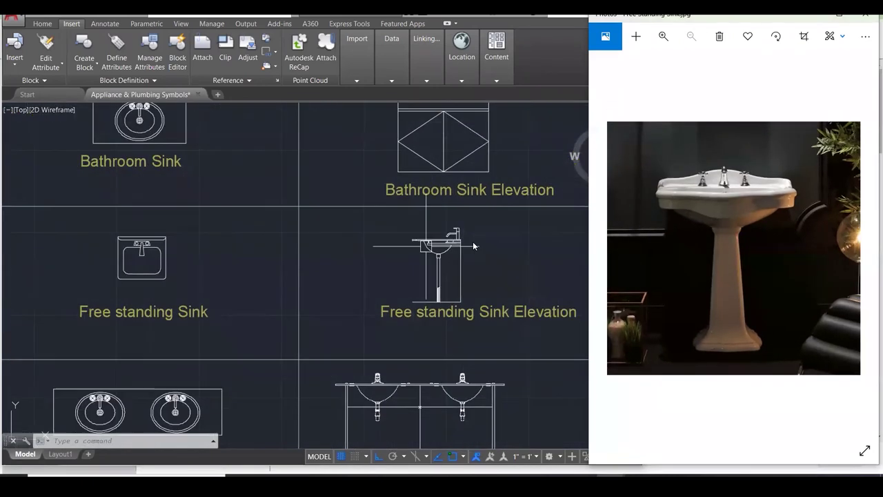
{"action": "scroll", "coordinate": [293, 356], "scroll_direction": "up", "scroll_amount": 1}
{"action": "scroll", "coordinate": [267, 400], "scroll_direction": "up", "scroll_amount": 3}
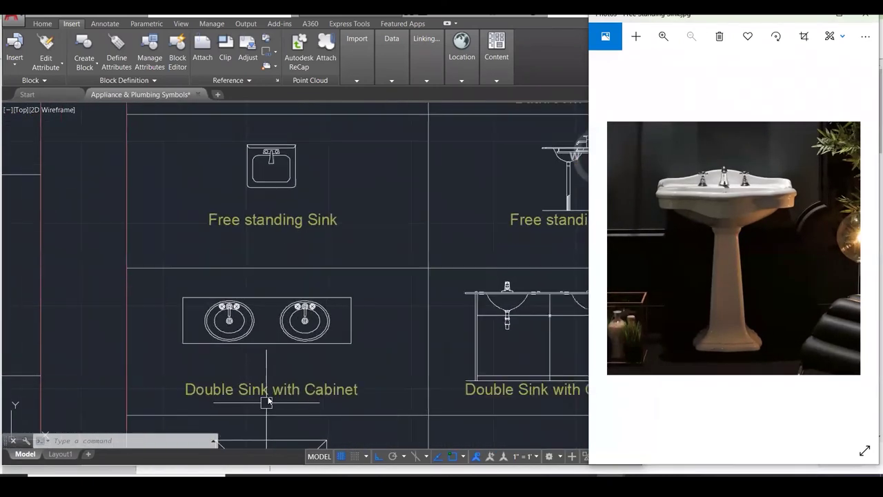
{"action": "left_click", "coordinate": [284, 356]}
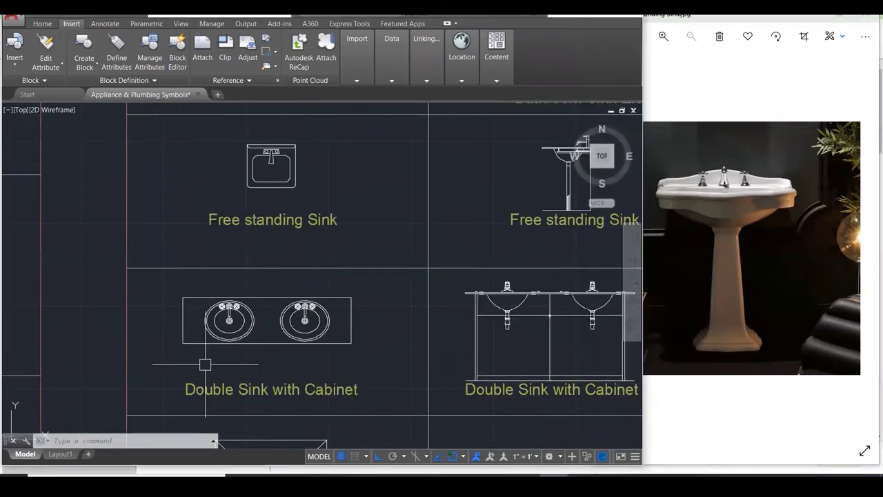
Bring up the photo Double sink with cabinet.jpg beside the Double Sink with Cabinet plan symbol and enlarge it.
{"action": "left_click", "coordinate": [811, 247]}
{"action": "left_click", "coordinate": [865, 245]}
{"action": "left_click", "coordinate": [865, 244]}
{"action": "left_click", "coordinate": [865, 244]}
{"action": "left_click", "coordinate": [865, 244]}
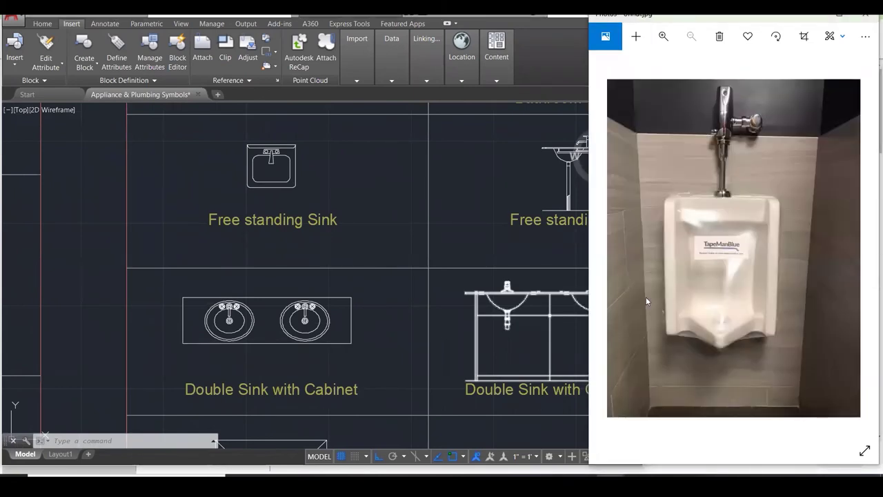
{"action": "left_click", "coordinate": [604, 244]}
{"action": "left_click", "coordinate": [605, 244]}
{"action": "left_click", "coordinate": [604, 244]}
{"action": "left_click", "coordinate": [604, 245]}
{"action": "left_click", "coordinate": [604, 245]}
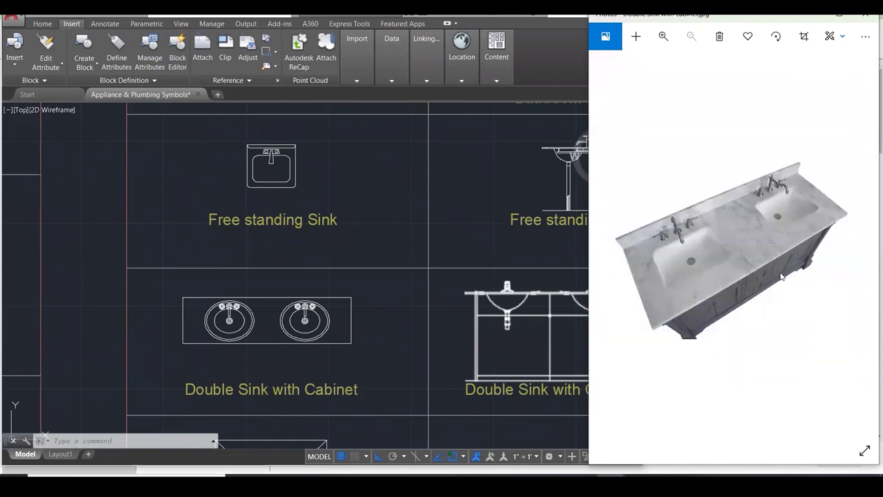
{"action": "scroll", "coordinate": [779, 273], "scroll_direction": "up", "scroll_amount": 3}
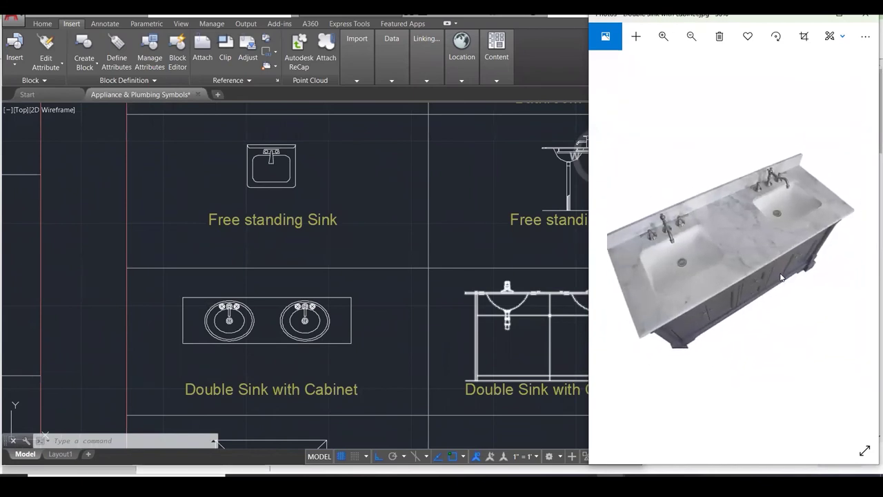
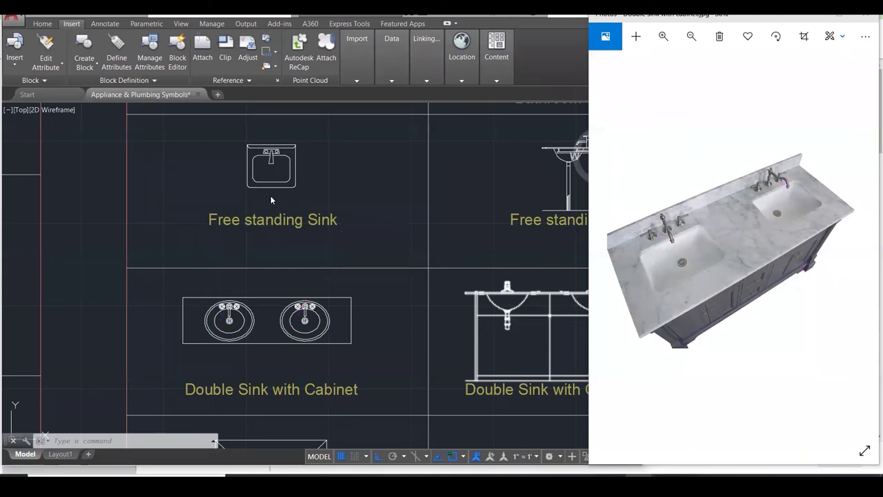
Examine the Double Sink with Cabinet Elevation symbol up close, marking a dashed basin and the photo's cabinet with temporary arrows and clearing them.
{"action": "scroll", "coordinate": [215, 208], "scroll_direction": "down", "scroll_amount": 2}
{"action": "scroll", "coordinate": [489, 301], "scroll_direction": "up", "scroll_amount": 3}
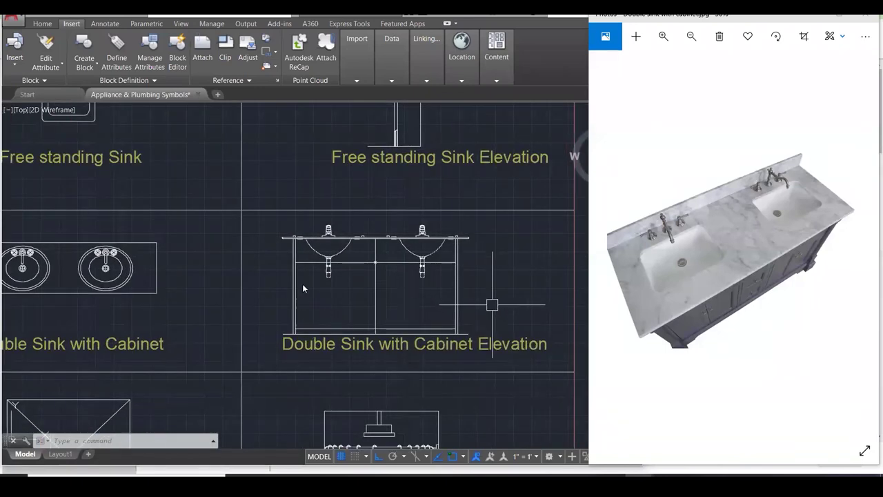
{"action": "left_click", "coordinate": [456, 227]}
{"action": "scroll", "coordinate": [342, 259], "scroll_direction": "up", "scroll_amount": 3}
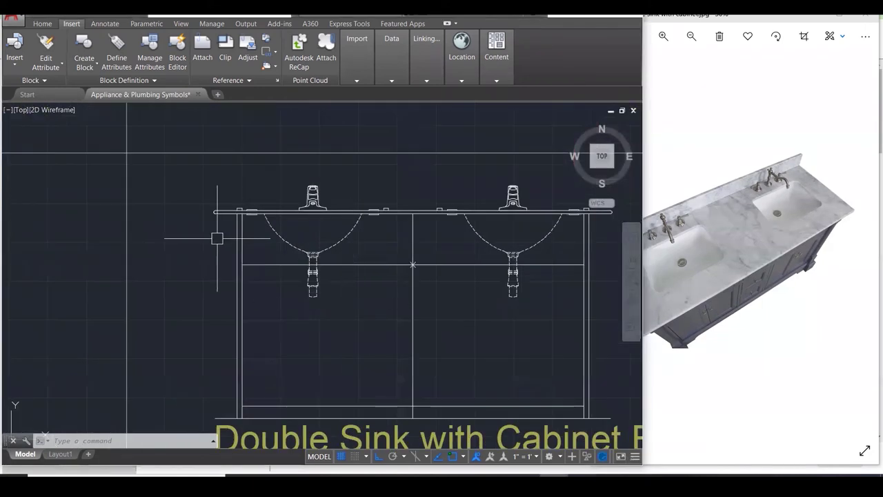
{"action": "scroll", "coordinate": [315, 251], "scroll_direction": "up", "scroll_amount": 4}
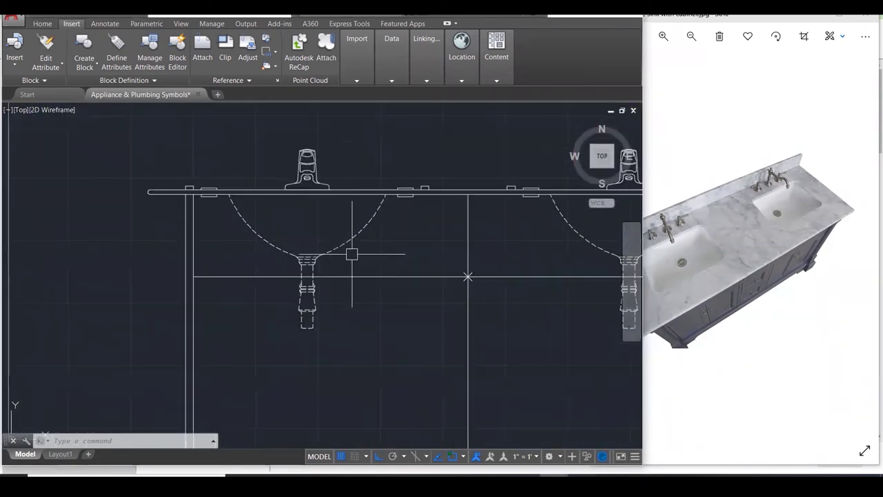
{"action": "scroll", "coordinate": [352, 254], "scroll_direction": "down", "scroll_amount": 3}
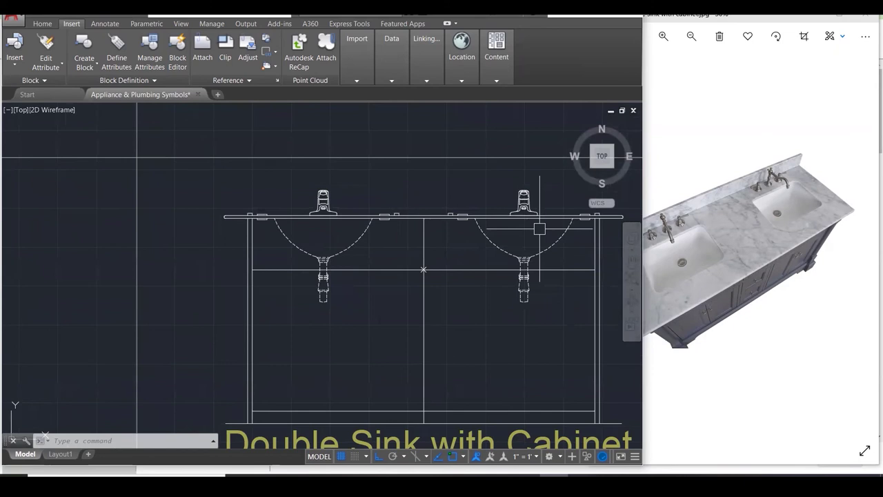
{"action": "scroll", "coordinate": [517, 225], "scroll_direction": "down", "scroll_amount": 1}
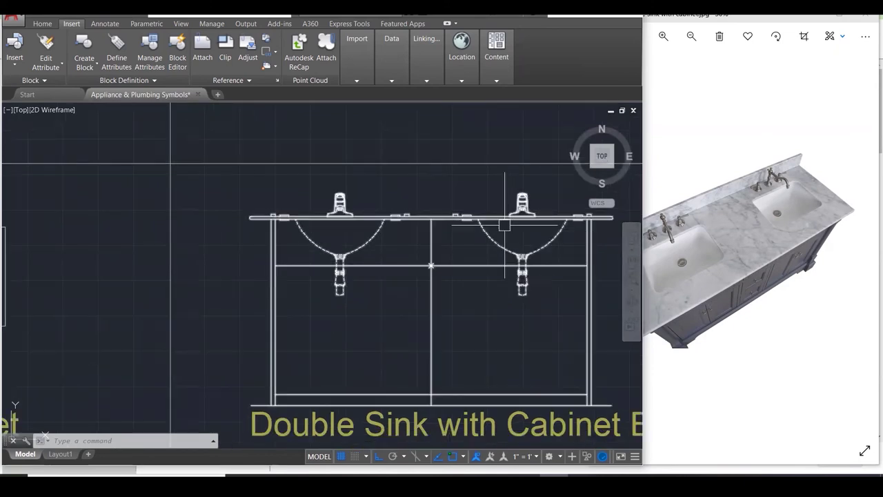
{"action": "scroll", "coordinate": [495, 235], "scroll_direction": "up", "scroll_amount": 3}
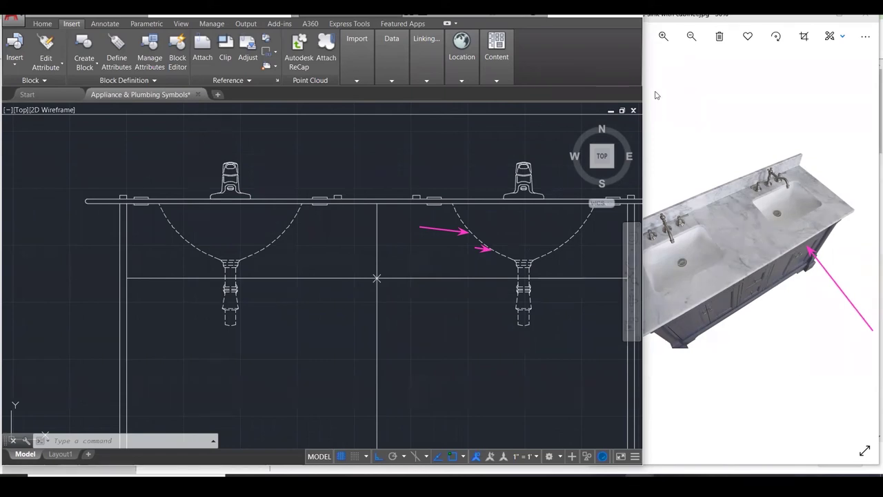
{"action": "scroll", "coordinate": [710, 173], "scroll_direction": "down", "scroll_amount": 3}
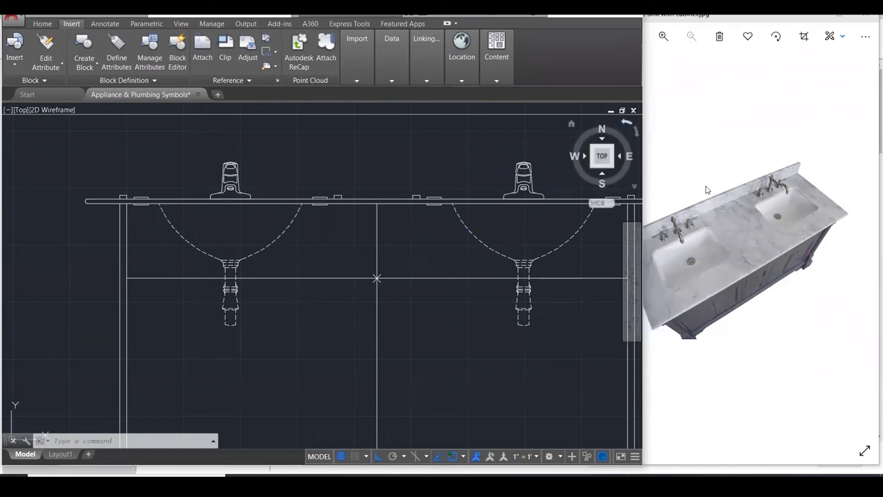
Examine the Shower plan symbol up close, linking the Floor Drain symbol to its central drain with a temporary arrow.
{"action": "scroll", "coordinate": [480, 193], "scroll_direction": "down", "scroll_amount": 8}
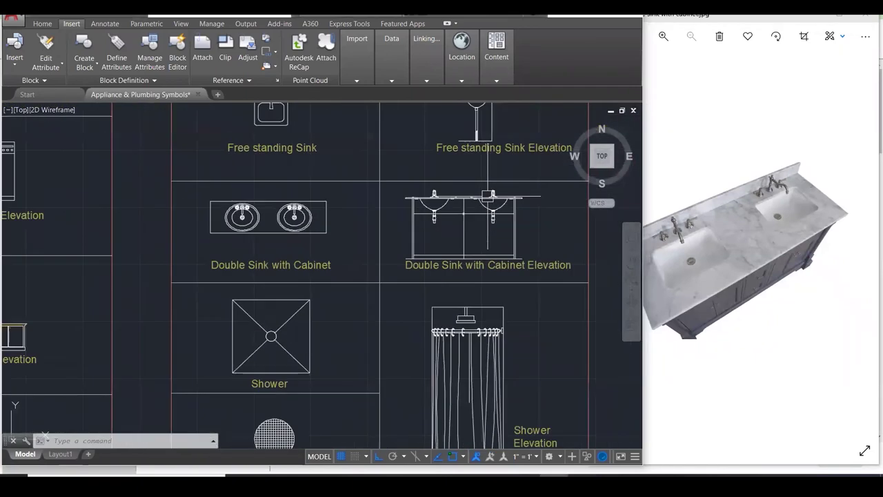
{"action": "scroll", "coordinate": [429, 276], "scroll_direction": "up", "scroll_amount": 4}
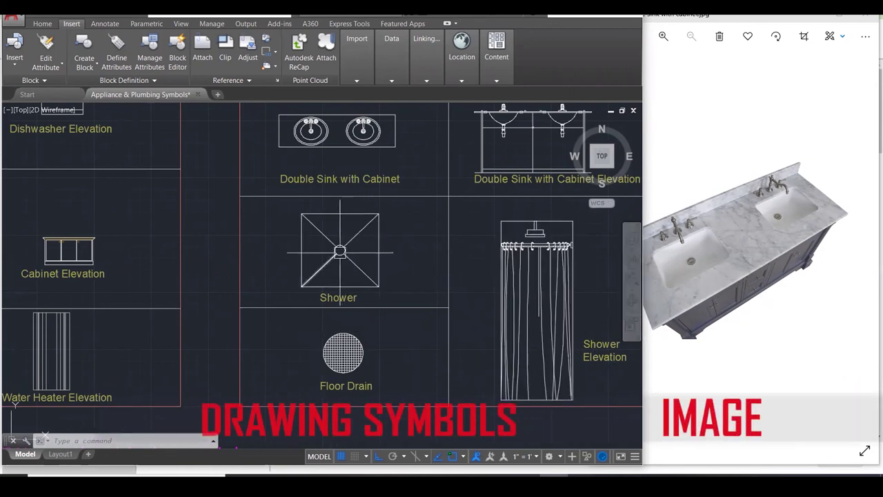
{"action": "scroll", "coordinate": [345, 250], "scroll_direction": "up", "scroll_amount": 3}
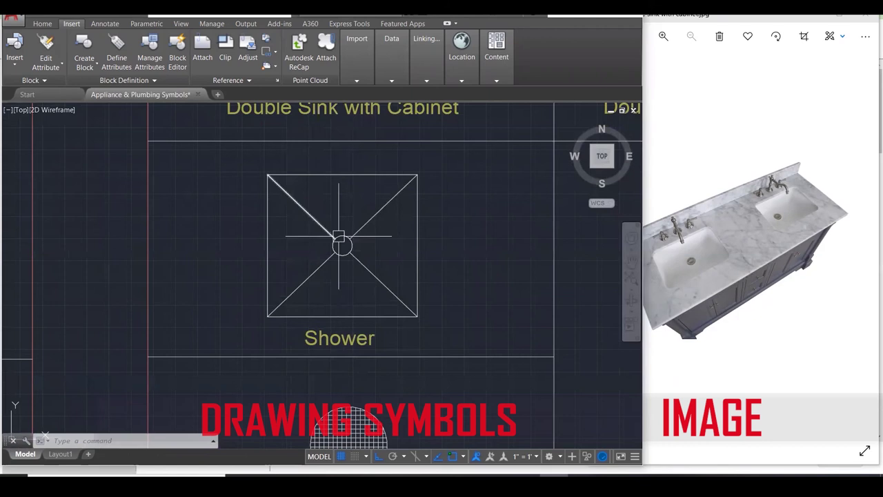
{"action": "scroll", "coordinate": [363, 219], "scroll_direction": "down", "scroll_amount": 2}
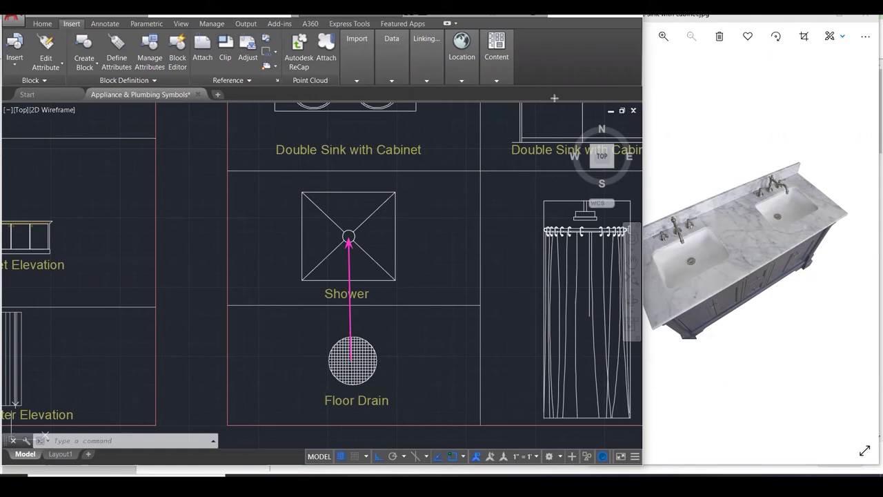
Clear the arrow, bring up the photo Shower.jpg beside the Shower plan symbol, and enlarge and reposition it.
{"action": "left_click", "coordinate": [728, 208]}
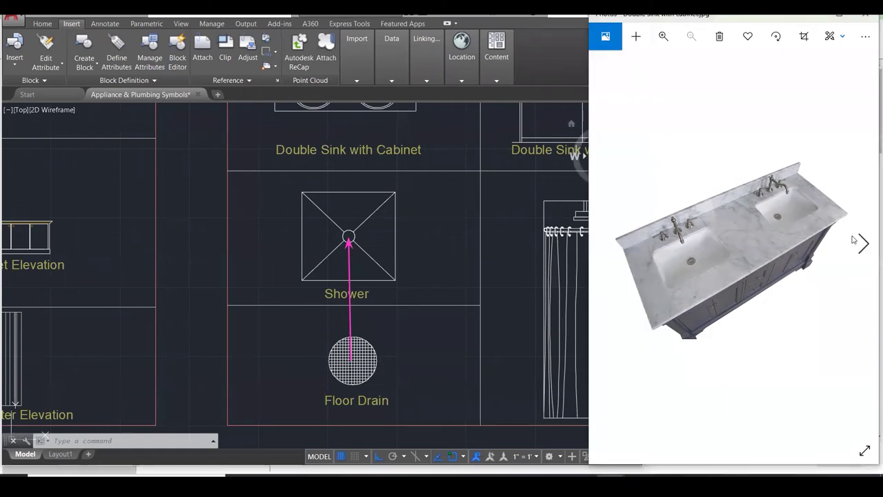
{"action": "left_click", "coordinate": [862, 243]}
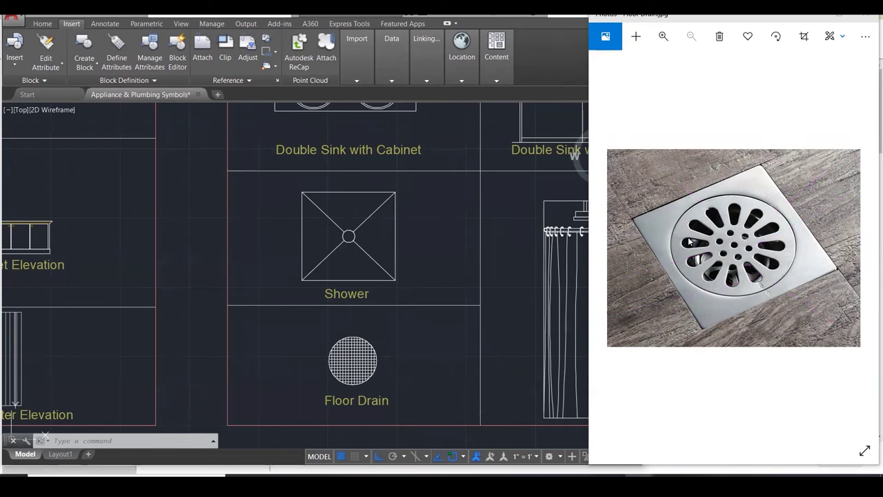
{"action": "left_click", "coordinate": [866, 249]}
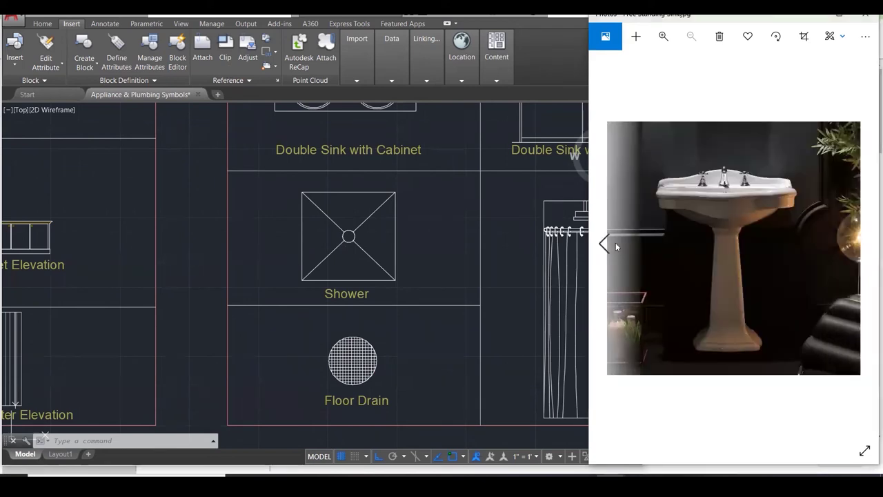
{"action": "left_click", "coordinate": [616, 244]}
{"action": "left_click", "coordinate": [615, 244]}
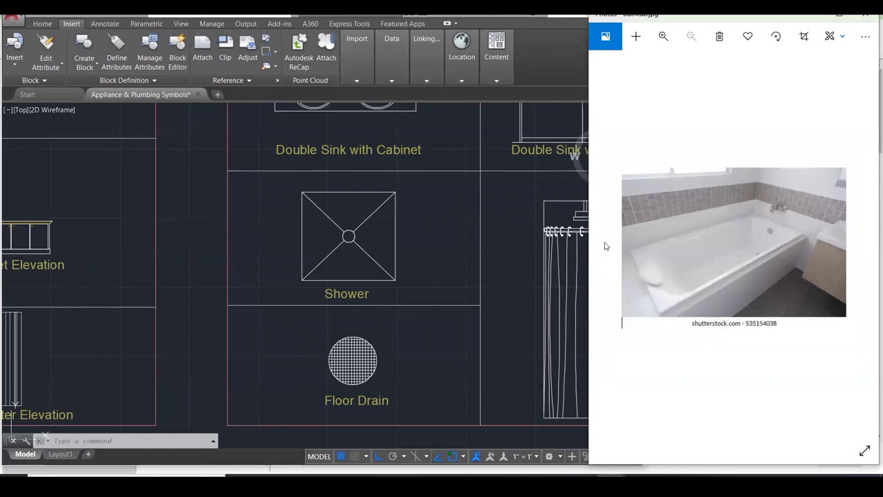
{"action": "left_click", "coordinate": [862, 242]}
{"action": "left_click", "coordinate": [859, 241]}
{"action": "left_click", "coordinate": [860, 241]}
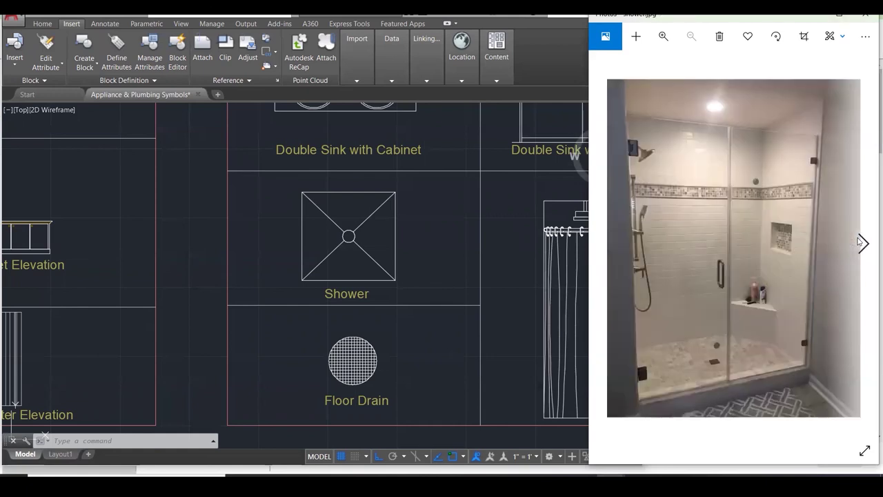
{"action": "scroll", "coordinate": [757, 330], "scroll_direction": "up", "scroll_amount": 3}
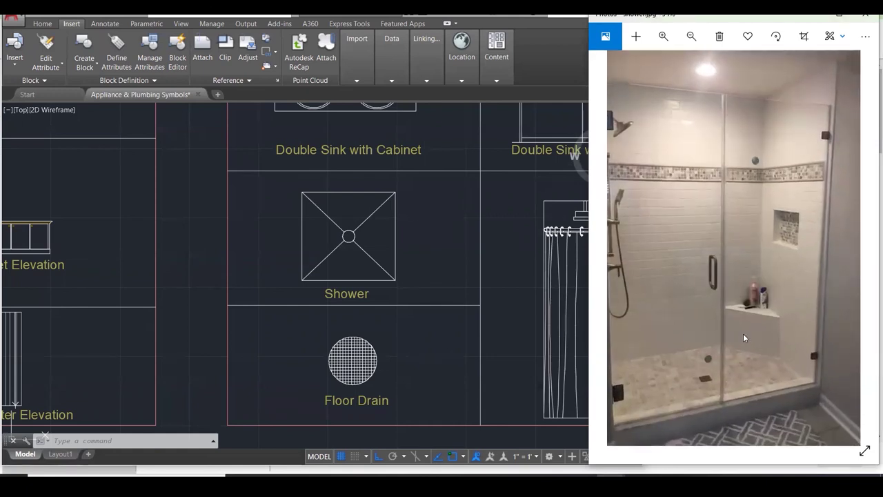
{"action": "left_click_drag", "start_coordinate": [785, 292], "coordinate": [771, 280]}
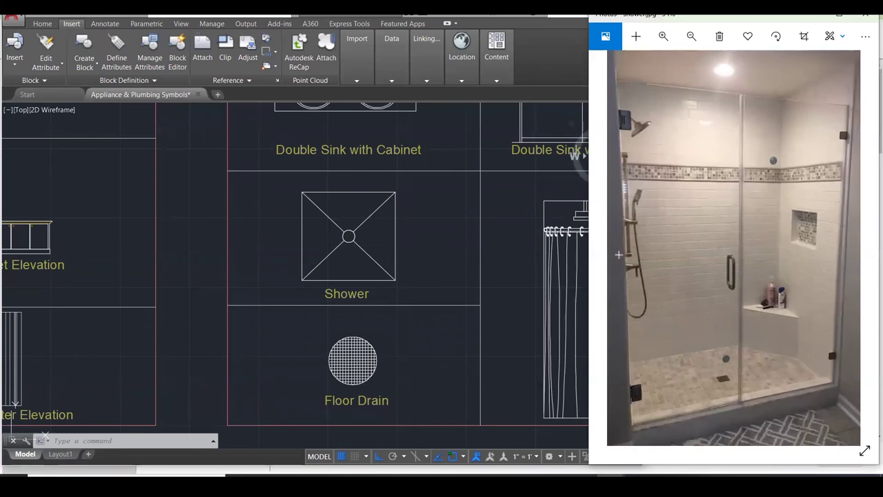
Point out the drain, corner bench and wall niche in the shower photo with temporary arrows, linking the Floor Drain symbol to the drain.
{"action": "left_click_drag", "start_coordinate": [830, 412], "coordinate": [724, 384]}
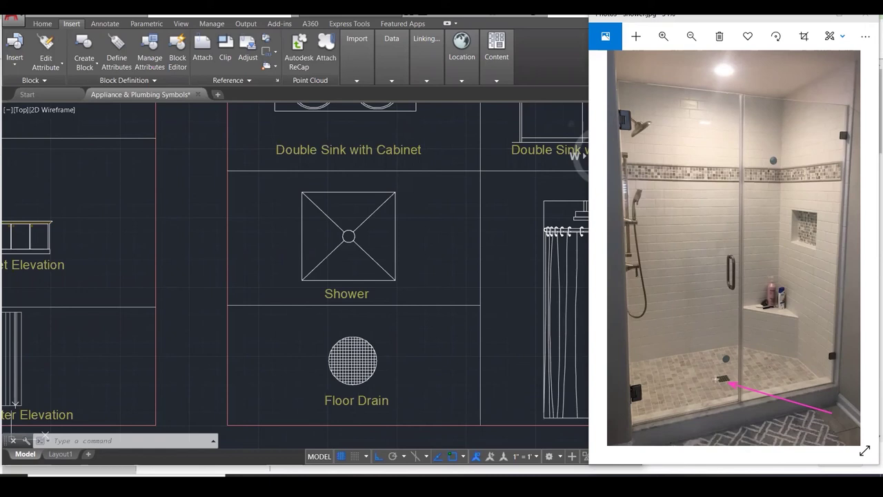
{"action": "mouse_move", "coordinate": [370, 368]}
{"action": "left_mouse_down"}
{"action": "mouse_move", "coordinate": [611, 359]}
{"action": "mouse_move", "coordinate": [729, 380]}
{"action": "mouse_move", "coordinate": [710, 381]}
{"action": "left_mouse_up"}
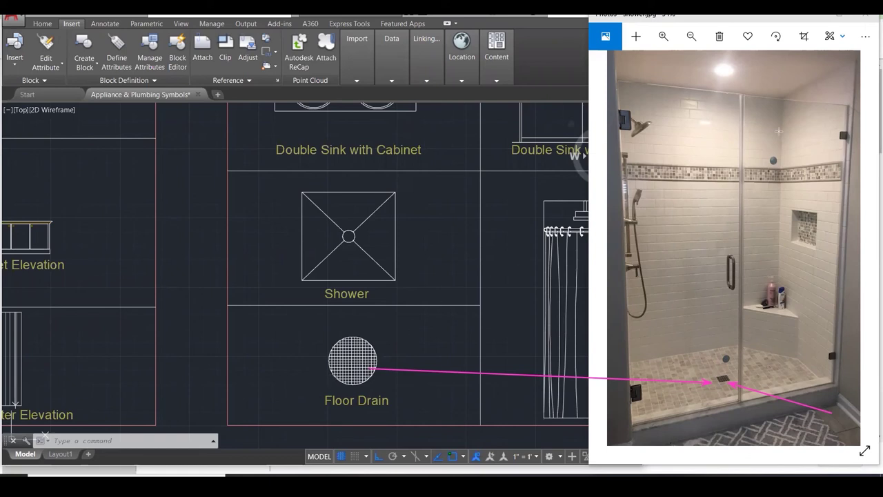
{"action": "left_click_drag", "start_coordinate": [668, 290], "coordinate": [777, 304]}
{"action": "left_click_drag", "start_coordinate": [728, 215], "coordinate": [803, 238]}
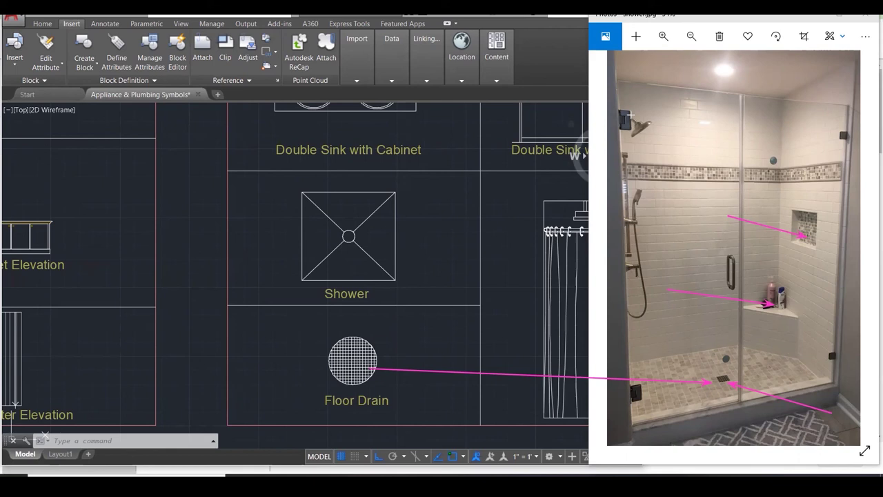
Trace the shower head's spray directions and the handheld sprayer in the photo with temporary arrows, and clear all arrows.
{"action": "mouse_move", "coordinate": [633, 117]}
{"action": "left_mouse_down"}
{"action": "mouse_move", "coordinate": [678, 144]}
{"action": "mouse_move", "coordinate": [714, 213]}
{"action": "left_mouse_up"}
{"action": "left_click_drag", "start_coordinate": [637, 132], "coordinate": [703, 270]}
{"action": "left_click_drag", "start_coordinate": [642, 134], "coordinate": [693, 203]}
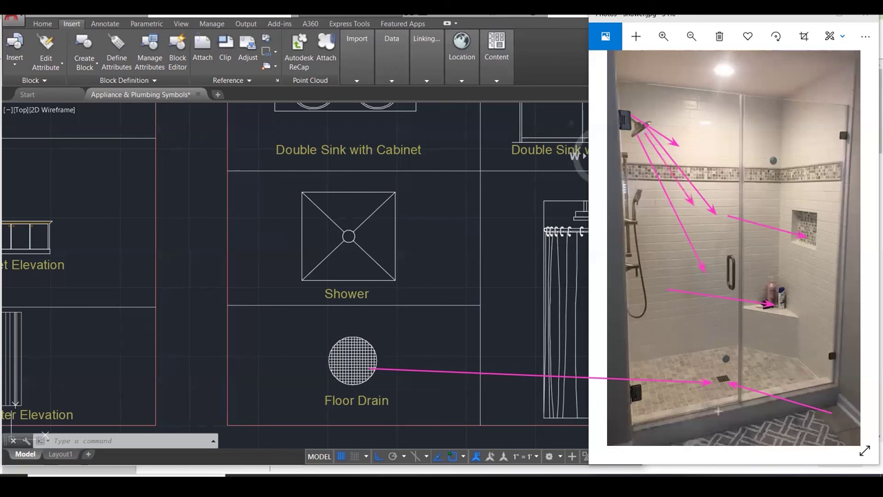
{"action": "mouse_move", "coordinate": [639, 190]}
{"action": "left_mouse_down"}
{"action": "mouse_move", "coordinate": [658, 216]}
{"action": "mouse_move", "coordinate": [648, 239]}
{"action": "left_mouse_up"}
{"action": "key", "text": "Escape"}
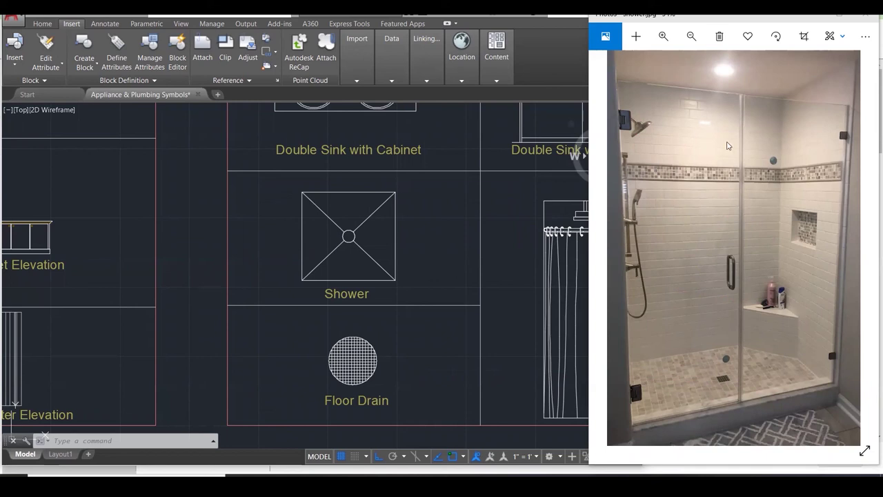
Examine the shower head and curtain rod of the Shower Elevation symbol up close.
{"action": "scroll", "coordinate": [428, 249], "scroll_direction": "down", "scroll_amount": 5}
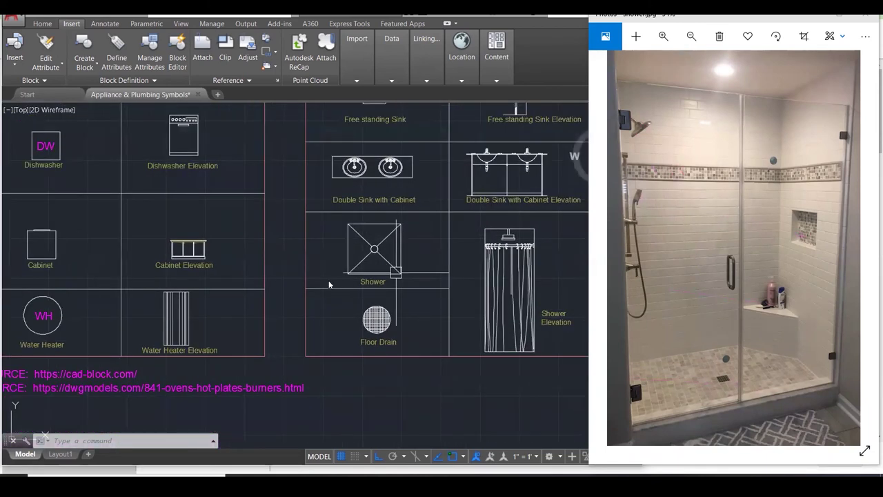
{"action": "scroll", "coordinate": [492, 294], "scroll_direction": "up", "scroll_amount": 3}
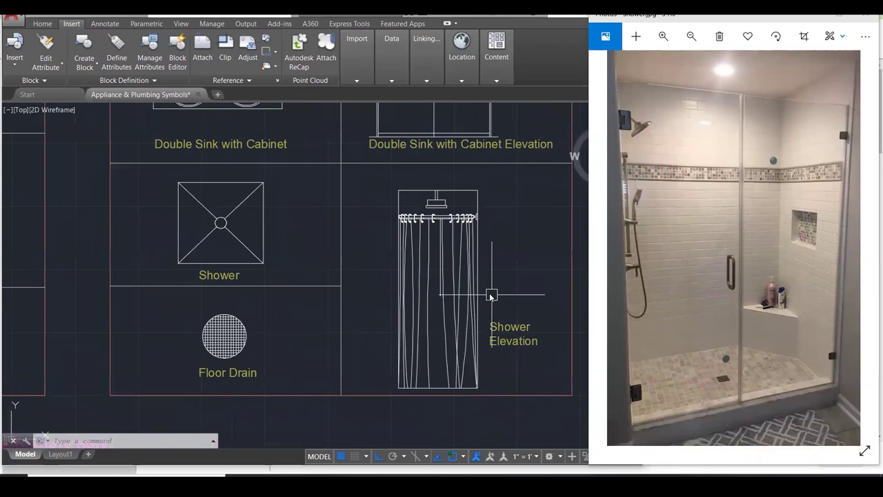
{"action": "scroll", "coordinate": [412, 242], "scroll_direction": "up", "scroll_amount": 2}
{"action": "scroll", "coordinate": [441, 221], "scroll_direction": "down", "scroll_amount": 1}
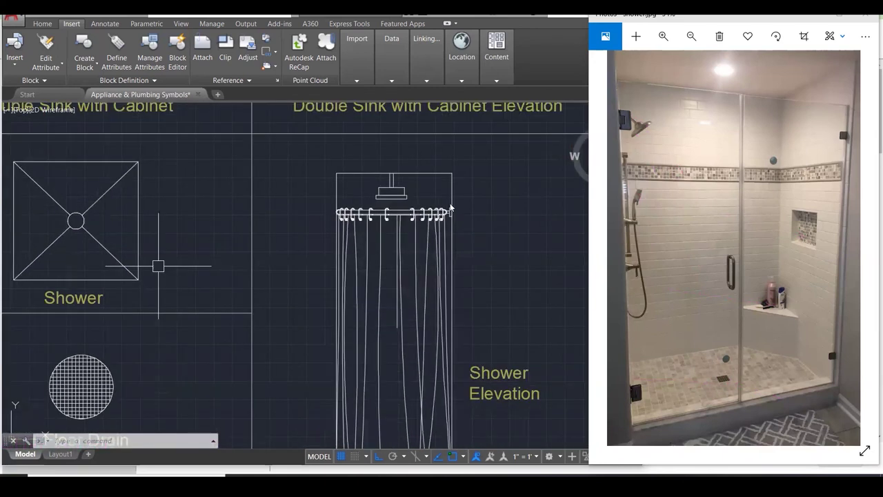
{"action": "scroll", "coordinate": [372, 220], "scroll_direction": "up", "scroll_amount": 3}
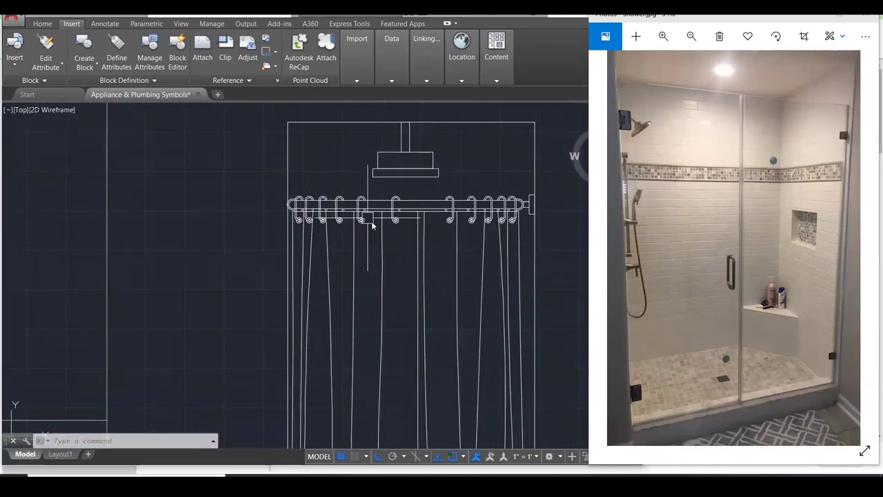
Examine the curtain rod, hooks and curtain of the Shower Elevation symbol up close and compare them with the glass-door shower photo.
{"action": "scroll", "coordinate": [521, 185], "scroll_direction": "up", "scroll_amount": 3}
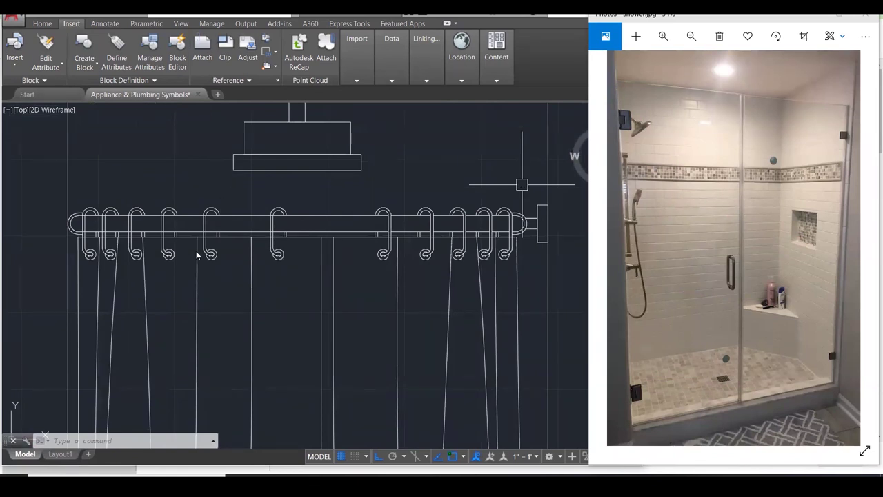
{"action": "left_click", "coordinate": [292, 238]}
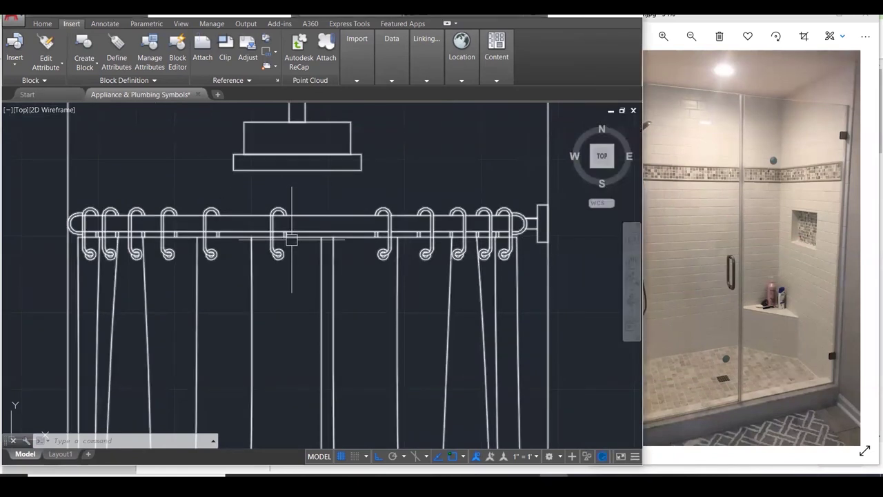
{"action": "scroll", "coordinate": [292, 237], "scroll_direction": "down", "scroll_amount": 2}
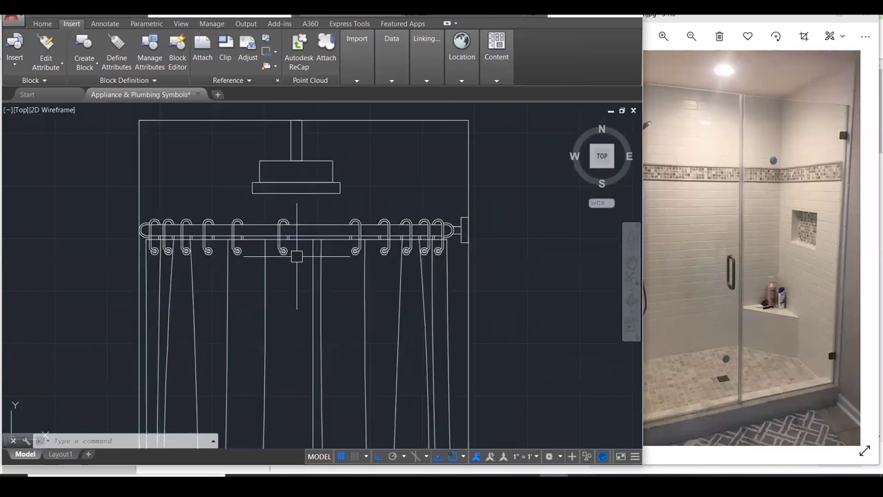
{"action": "left_click", "coordinate": [787, 208]}
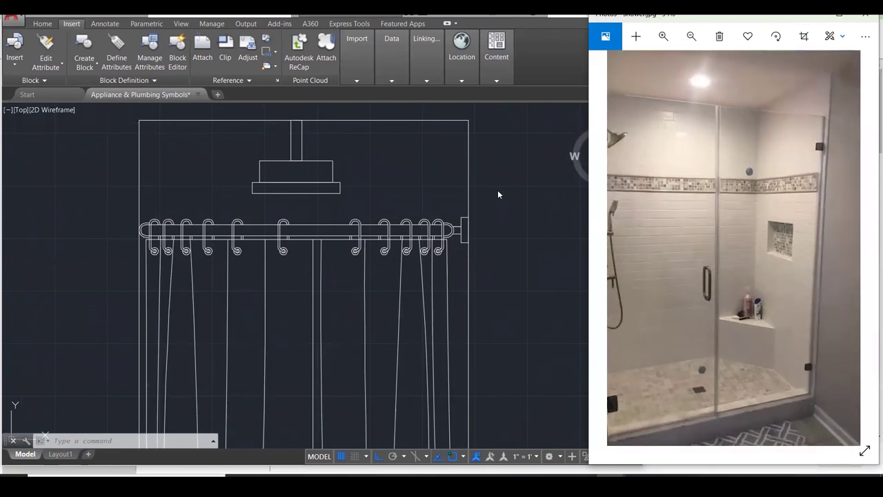
{"action": "scroll", "coordinate": [498, 191], "scroll_direction": "down", "scroll_amount": 6}
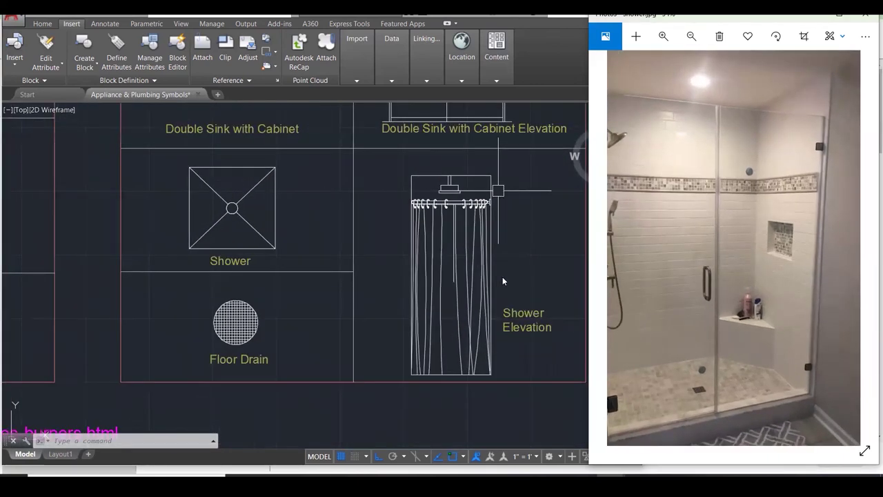
{"action": "scroll", "coordinate": [502, 281], "scroll_direction": "up", "scroll_amount": 1}
{"action": "left_click", "coordinate": [475, 198]}
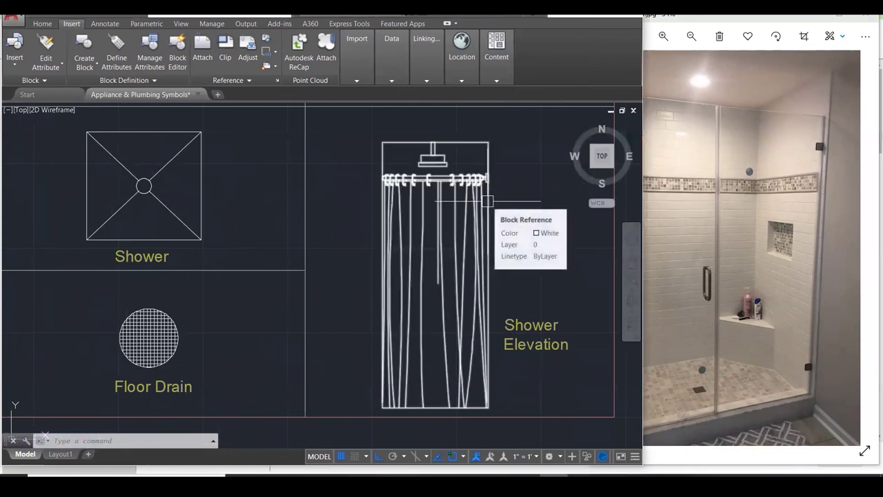
{"action": "left_click", "coordinate": [787, 167]}
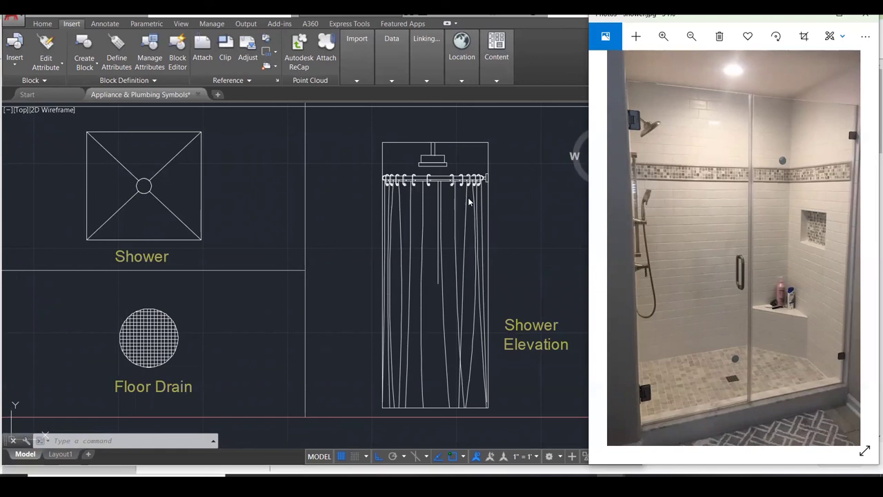
Review the complete Appliance Symbols and Plumbing Symbols tables beside the shower photo.
{"action": "scroll", "coordinate": [462, 237], "scroll_direction": "down", "scroll_amount": 3}
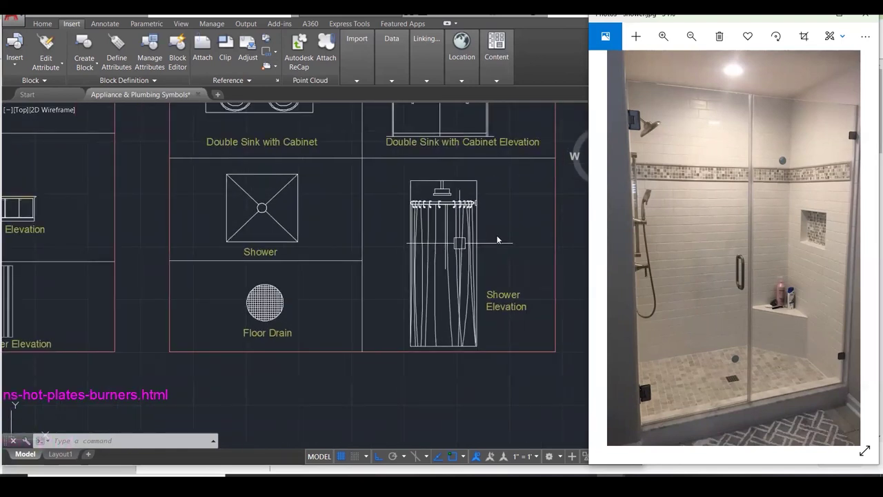
{"action": "left_click", "coordinate": [493, 239]}
{"action": "scroll", "coordinate": [493, 238], "scroll_direction": "down", "scroll_amount": 6}
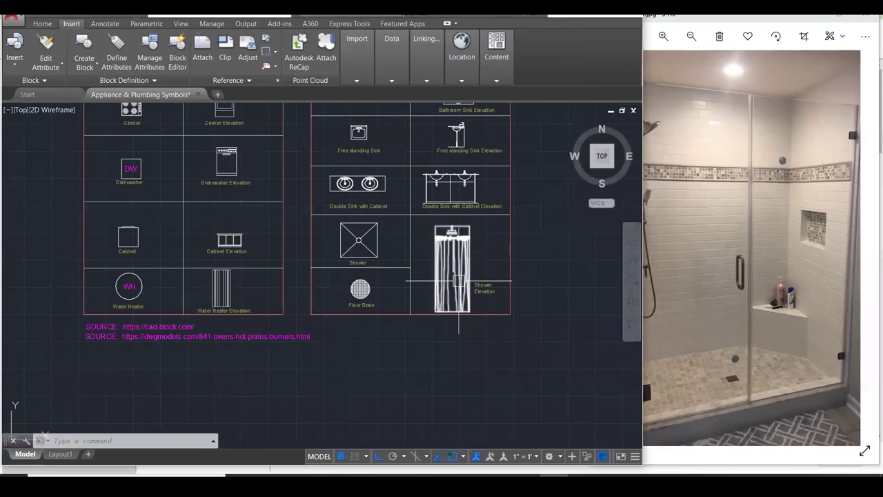
{"action": "scroll", "coordinate": [478, 231], "scroll_direction": "up", "scroll_amount": 2}
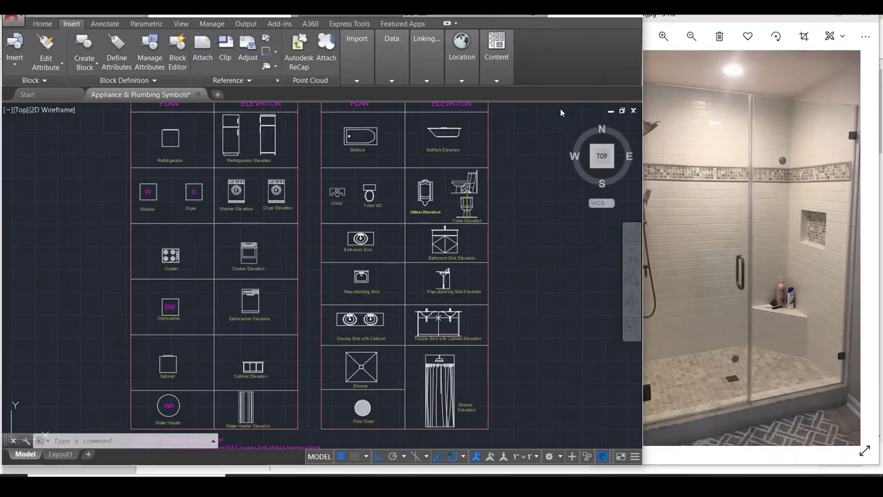
{"action": "left_click", "coordinate": [683, 115]}
{"action": "scroll", "coordinate": [520, 214], "scroll_direction": "down", "scroll_amount": 1}
{"action": "scroll", "coordinate": [520, 215], "scroll_direction": "down", "scroll_amount": 1}
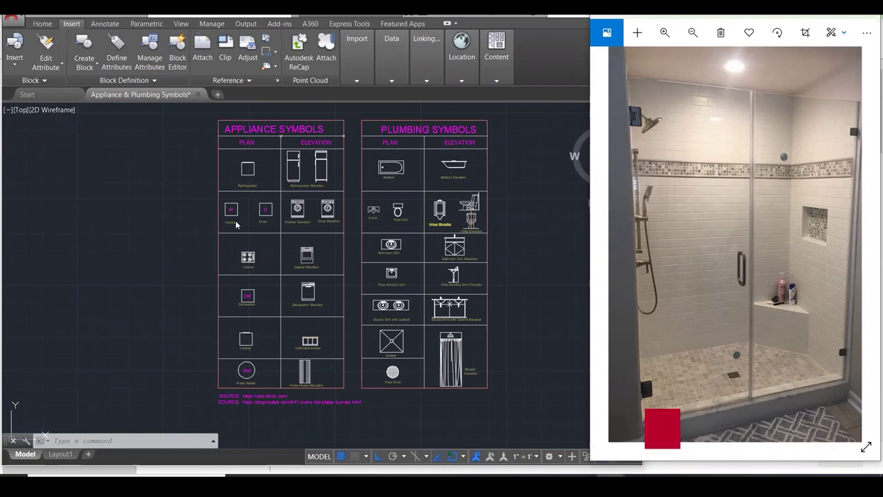
{"action": "scroll", "coordinate": [244, 279], "scroll_direction": "up", "scroll_amount": 1}
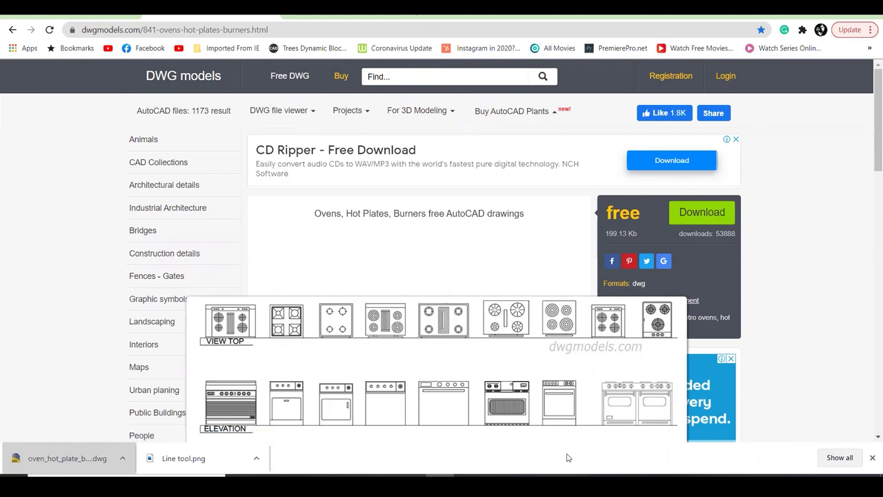
Switch from the DWG models web page back to AutoCAD and look over the gallery of insertable blocks.
{"action": "mouse_move", "coordinate": [554, 487]}
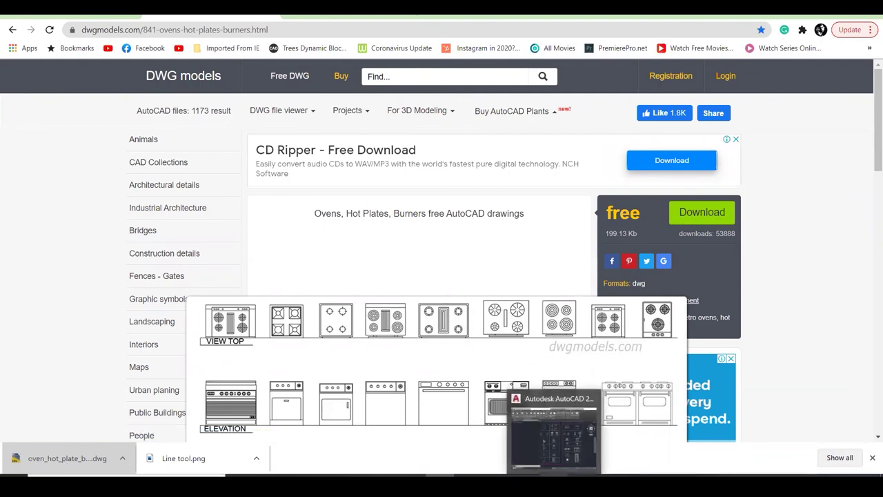
{"action": "left_click", "coordinate": [554, 431]}
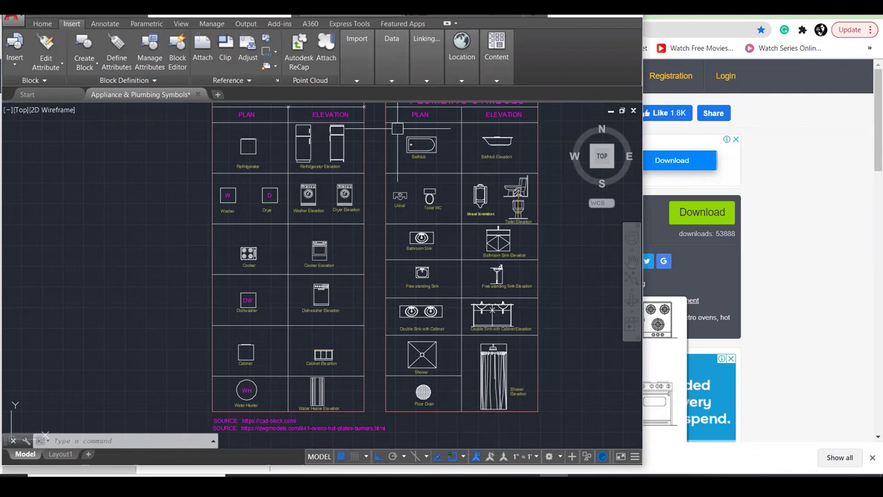
{"action": "left_click", "coordinate": [14, 66]}
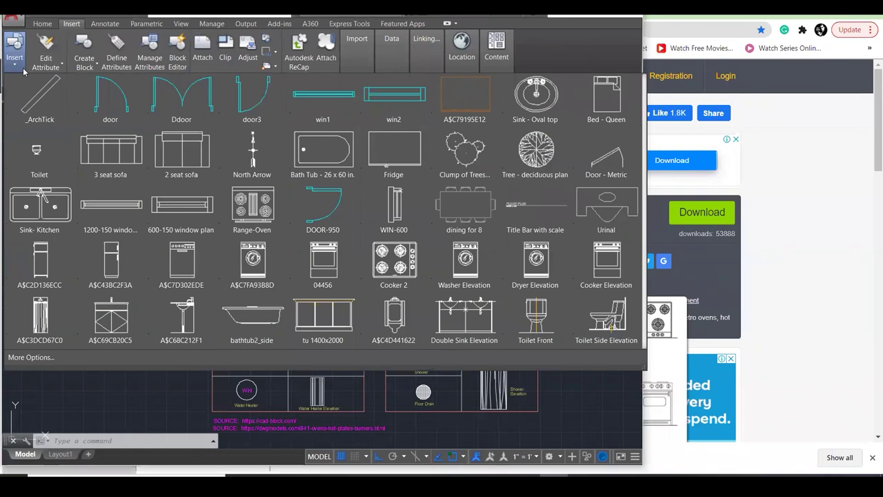
{"action": "left_click", "coordinate": [69, 24]}
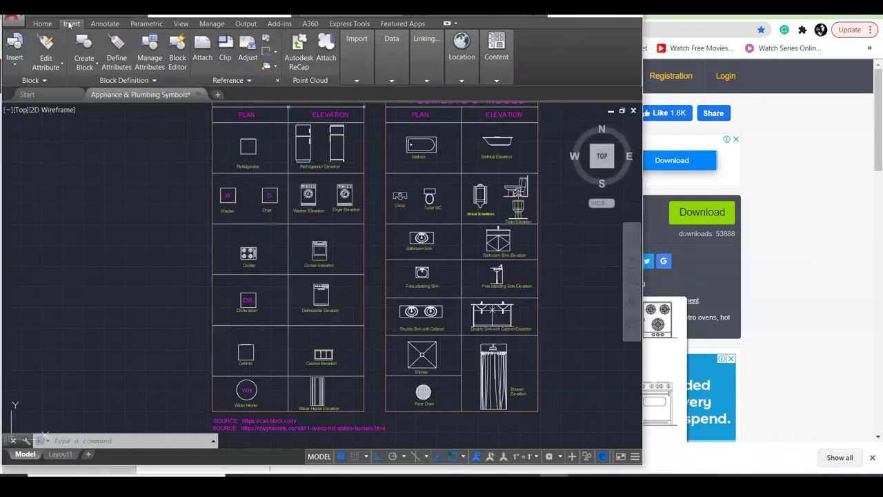
{"action": "left_click", "coordinate": [13, 61]}
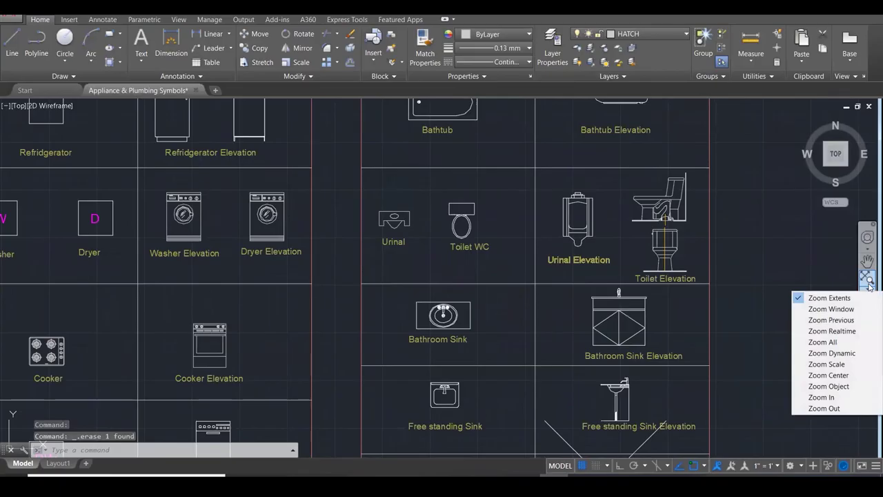
Bring both symbol tables fully into view and look over the block insertion and drawing tools.
{"action": "left_click", "coordinate": [868, 284]}
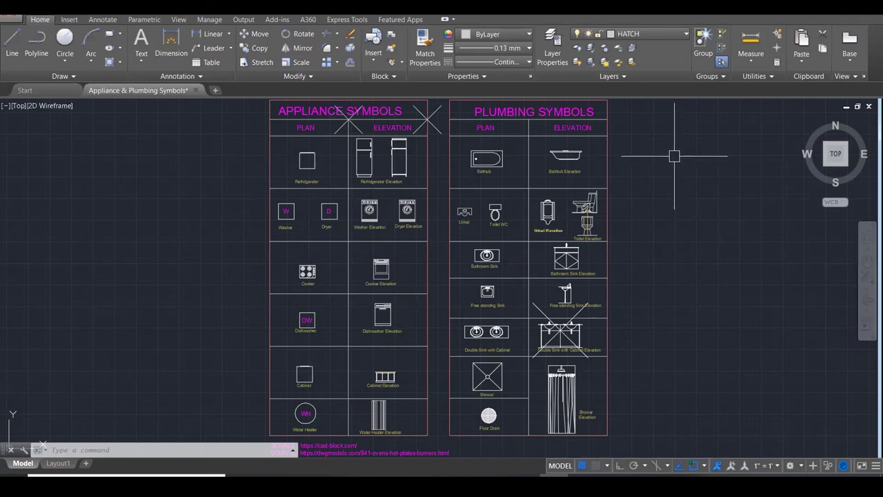
{"action": "left_click", "coordinate": [69, 19]}
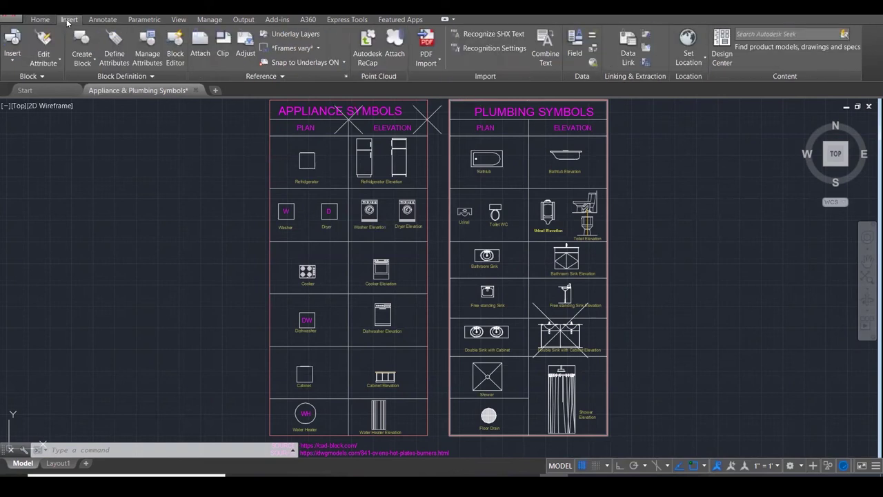
{"action": "left_click", "coordinate": [42, 19]}
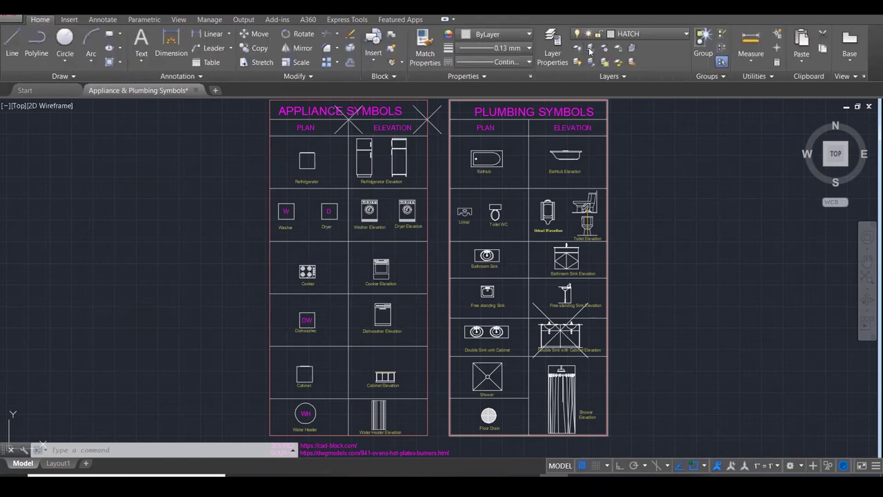